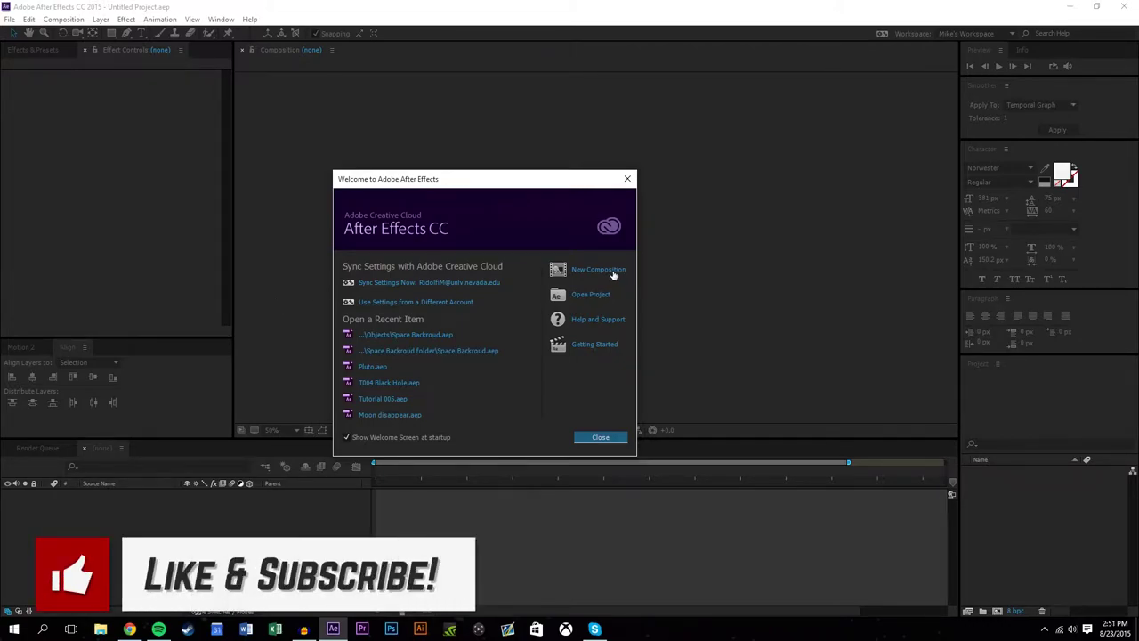
Create a new 1920 x 1080 composition named Tutorial 008
click(614, 275)
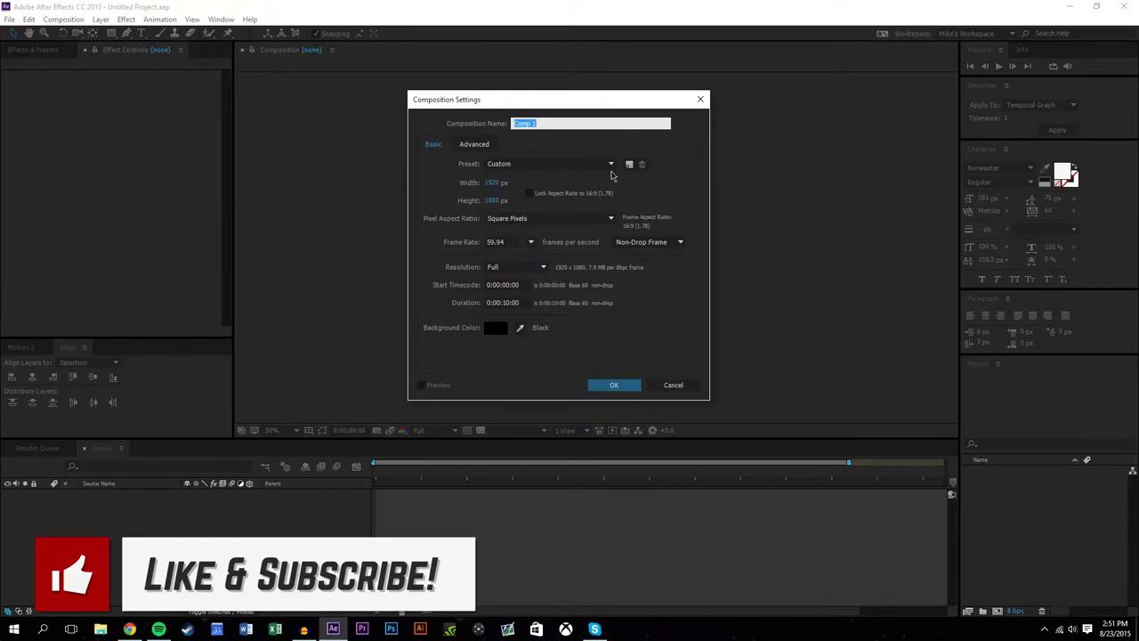
text(Tutorial)
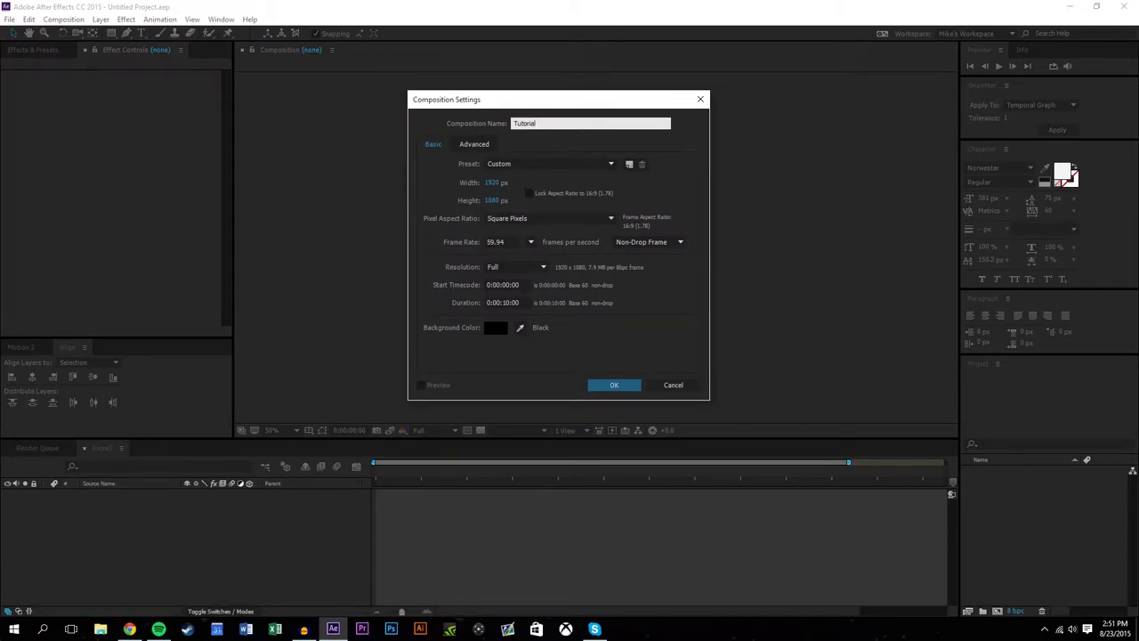
text( 008)
click(615, 388)
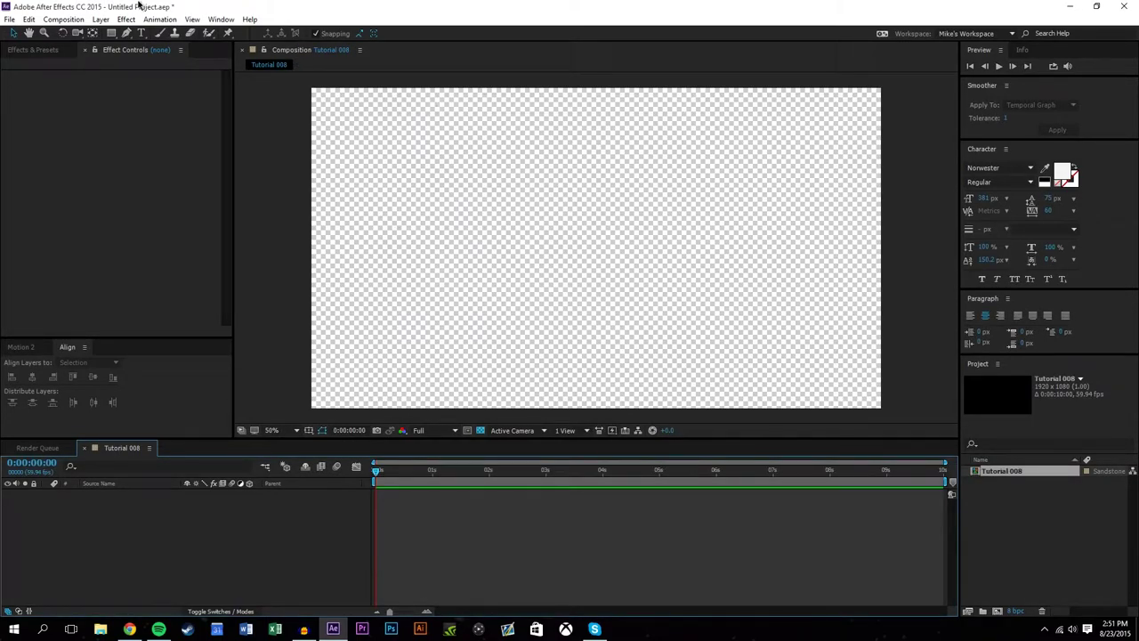
click(157, 630)
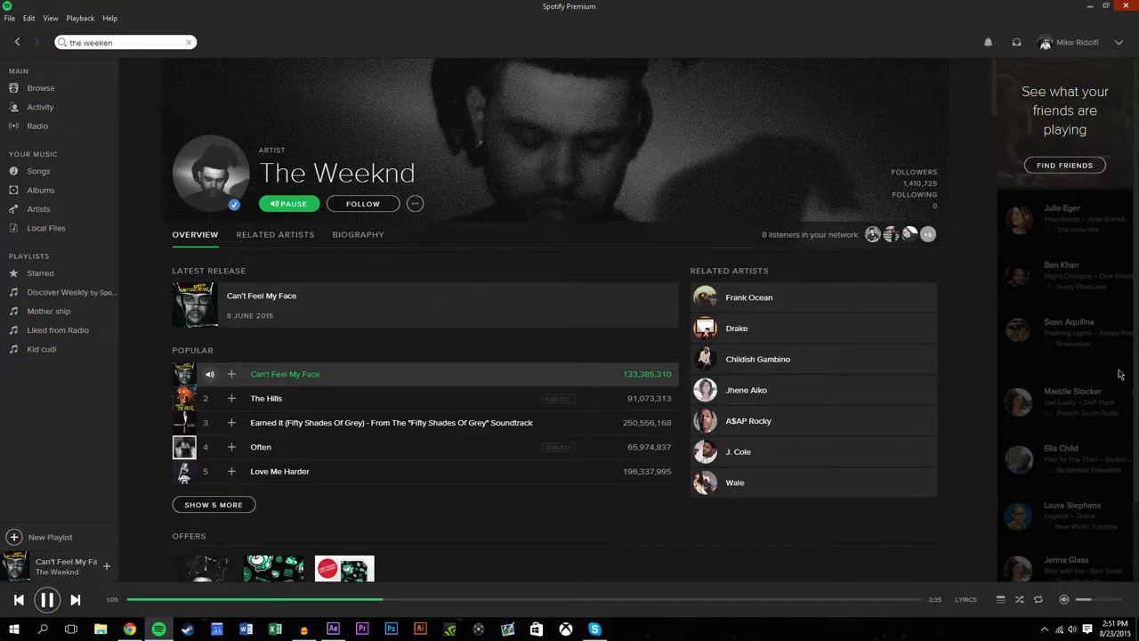
click(1091, 6)
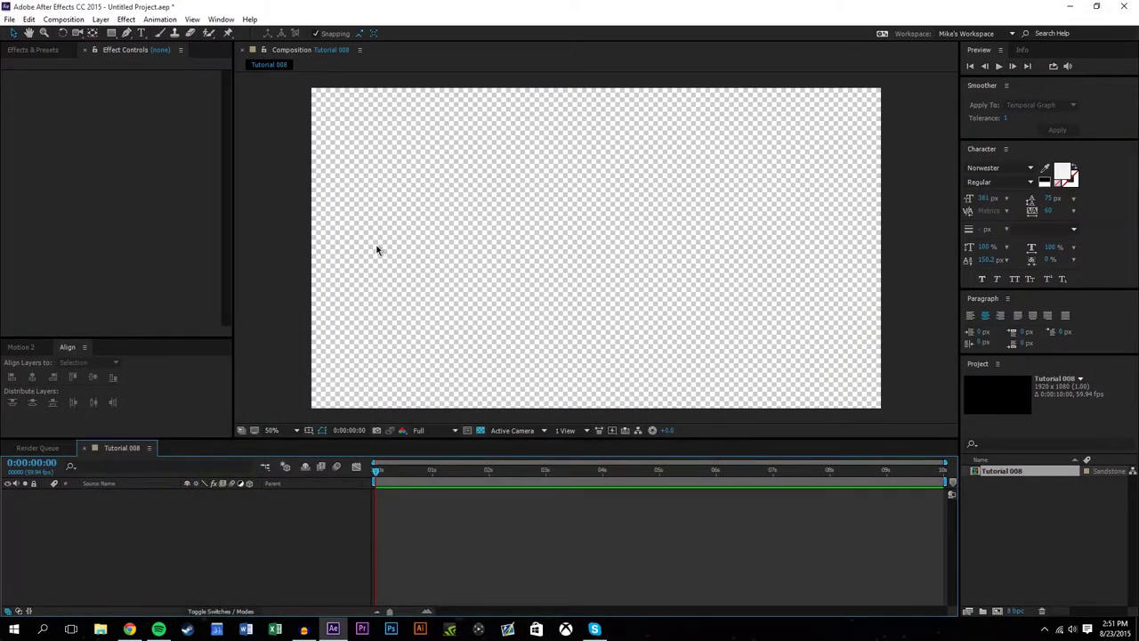
Add a near-white solid layer at the full composition size of 1920 x 1080 px as the background
click(101, 19)
mouse_move(133, 33)
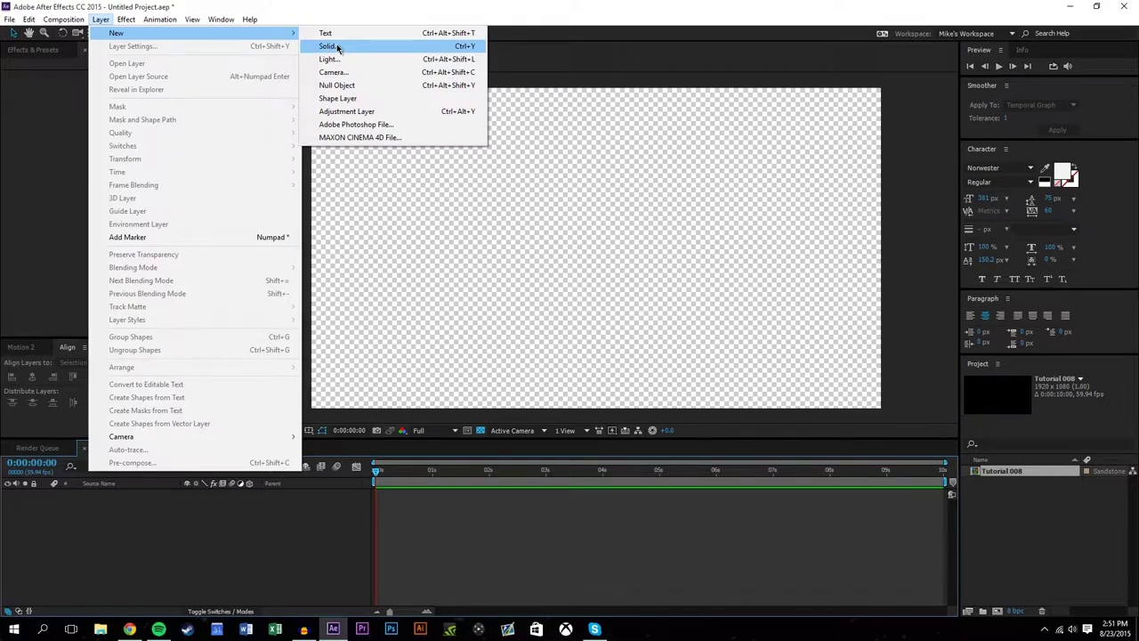
click(377, 50)
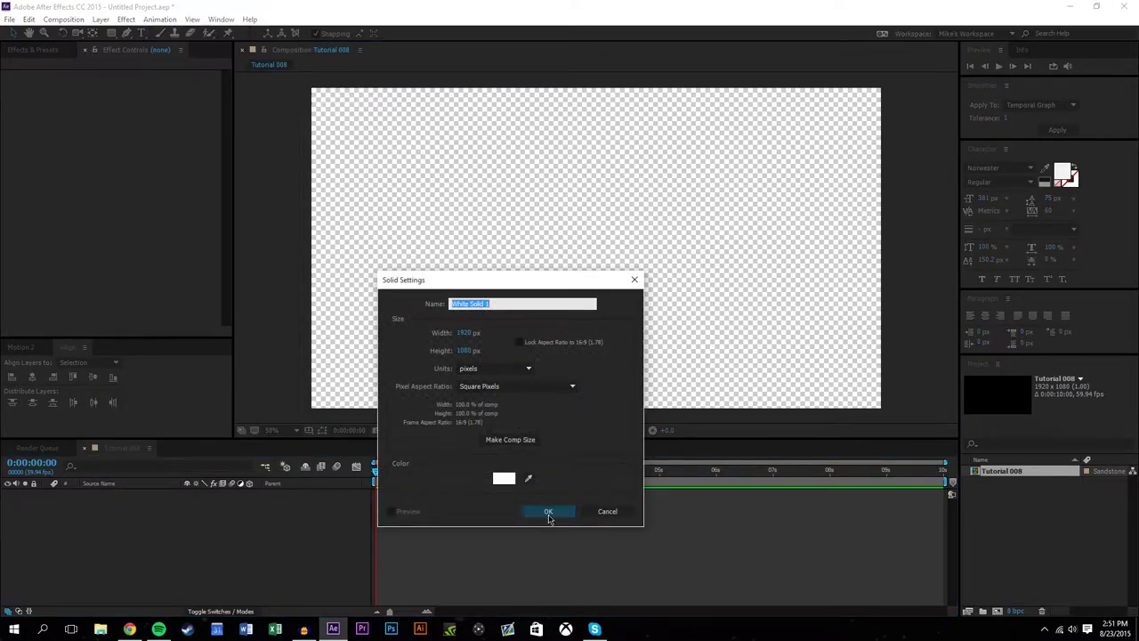
click(504, 480)
click(80, 222)
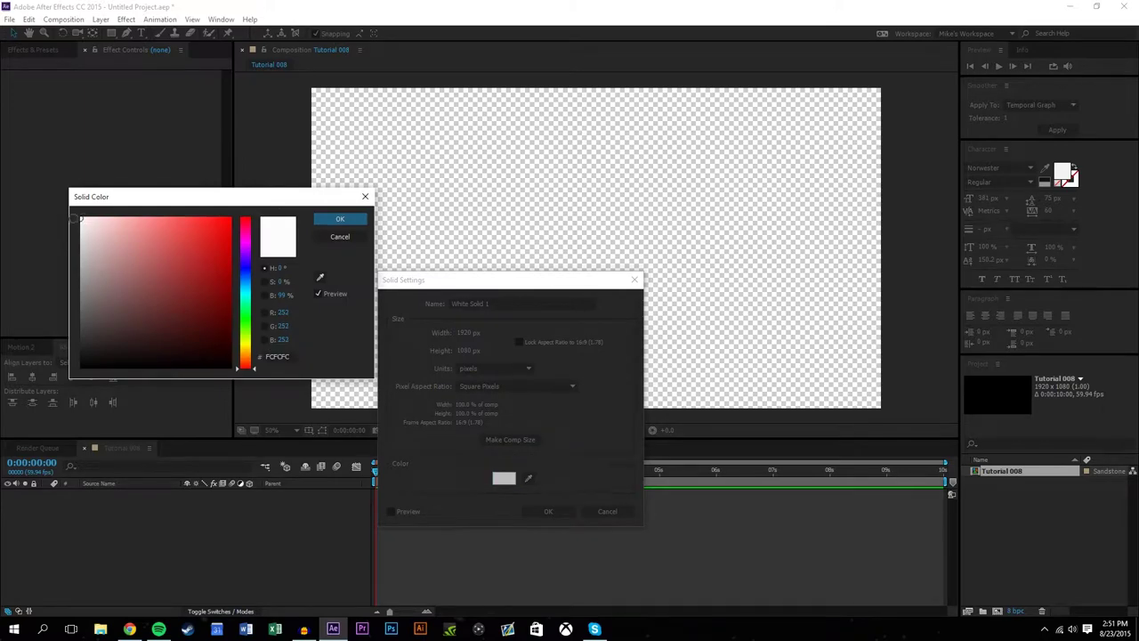
click(342, 219)
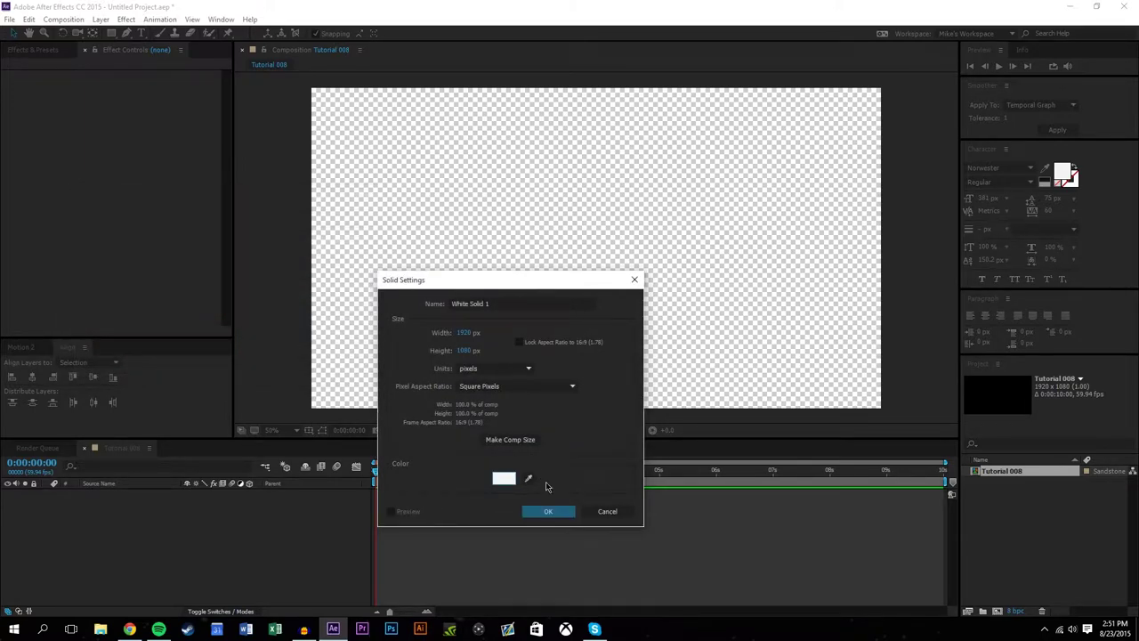
click(547, 512)
key(period)
click(183, 555)
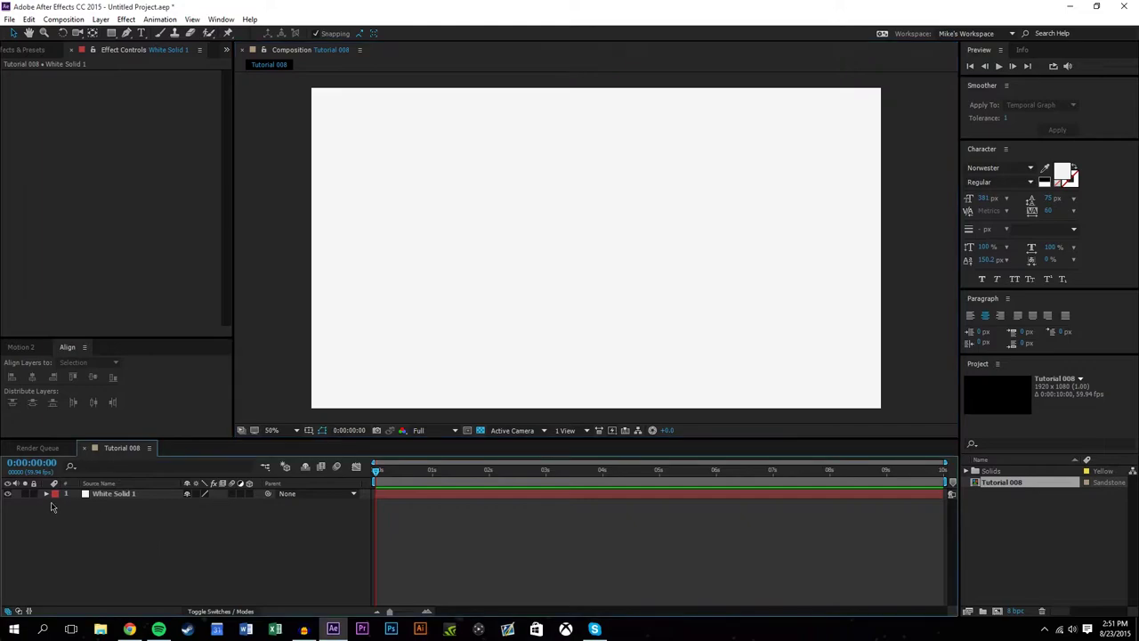
Mark the white solid layer as shy and hide shy layers in the timeline
click(186, 495)
click(305, 466)
scroll(495, 249, down, 1)
scroll(636, 257, up, 1)
click(681, 232)
key(comma)
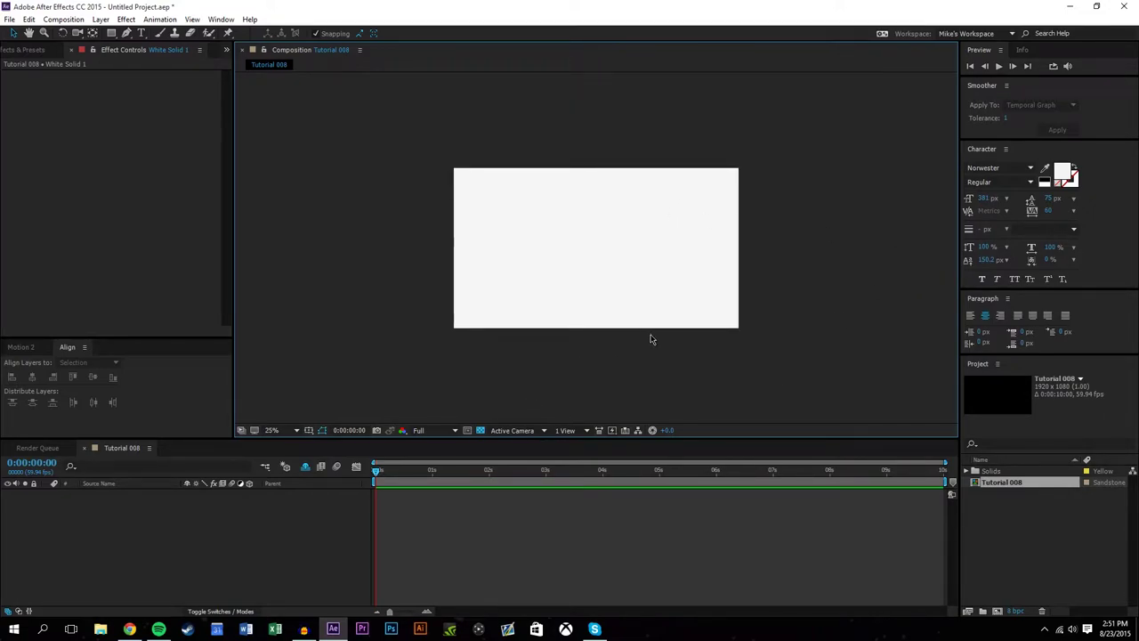
key(period)
key(space)
drag(801, 340, 791, 335)
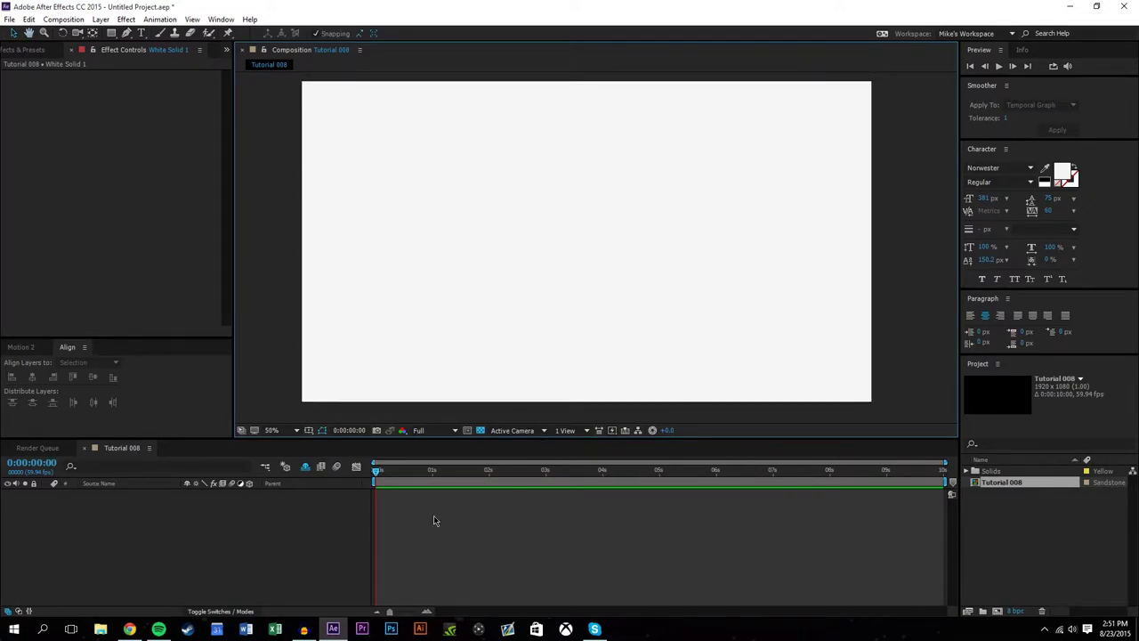
Import the images 11635 and 11635-v7 from the _YouTube > _Assesets > Objects folder into the project
right_click(94, 629)
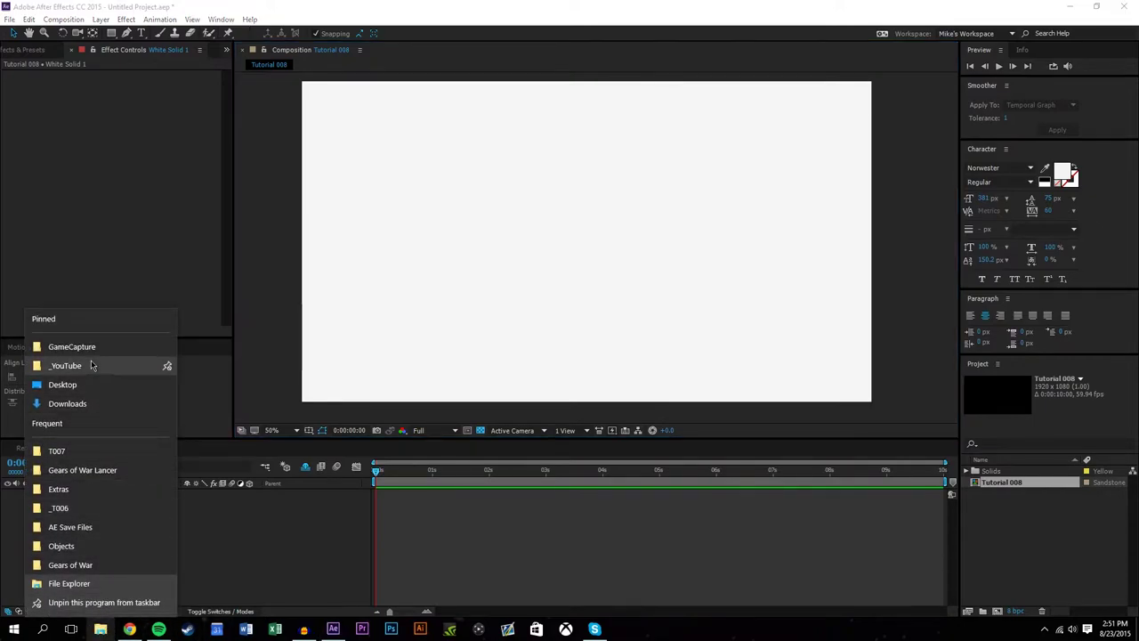
click(89, 366)
double_click(263, 150)
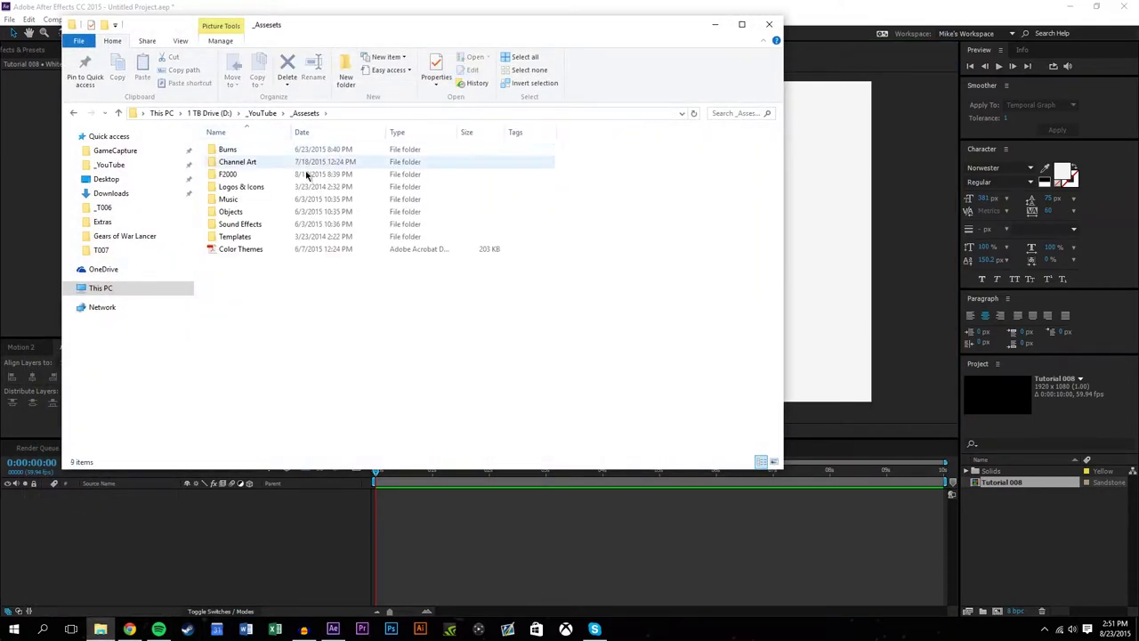
double_click(233, 212)
click(545, 175)
ctrl+click(482, 168)
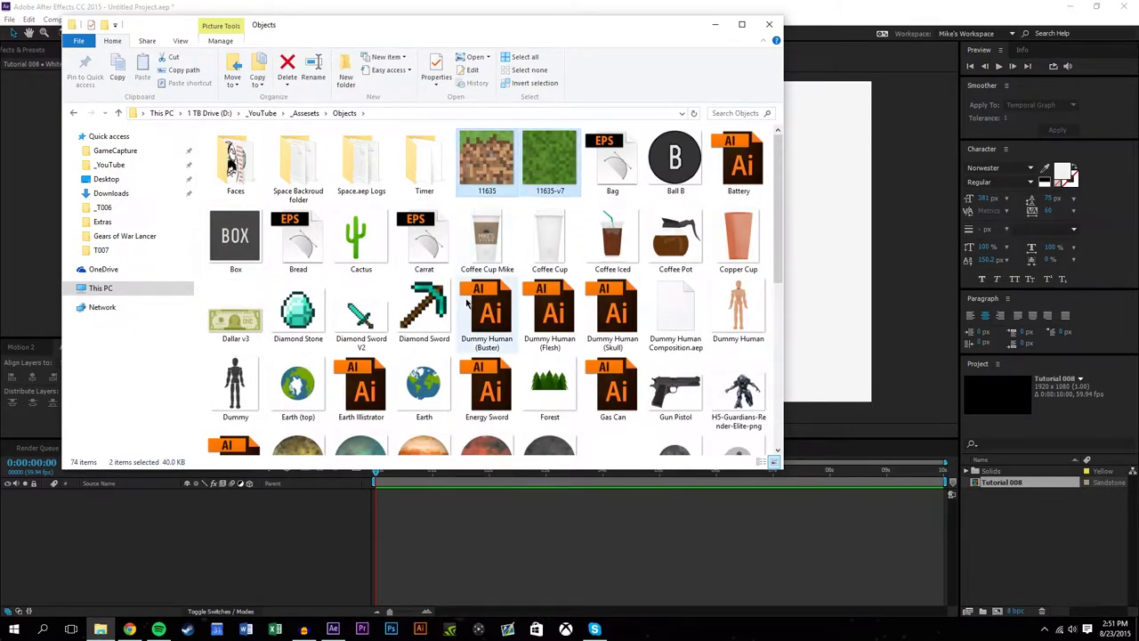
drag(490, 167, 1018, 544)
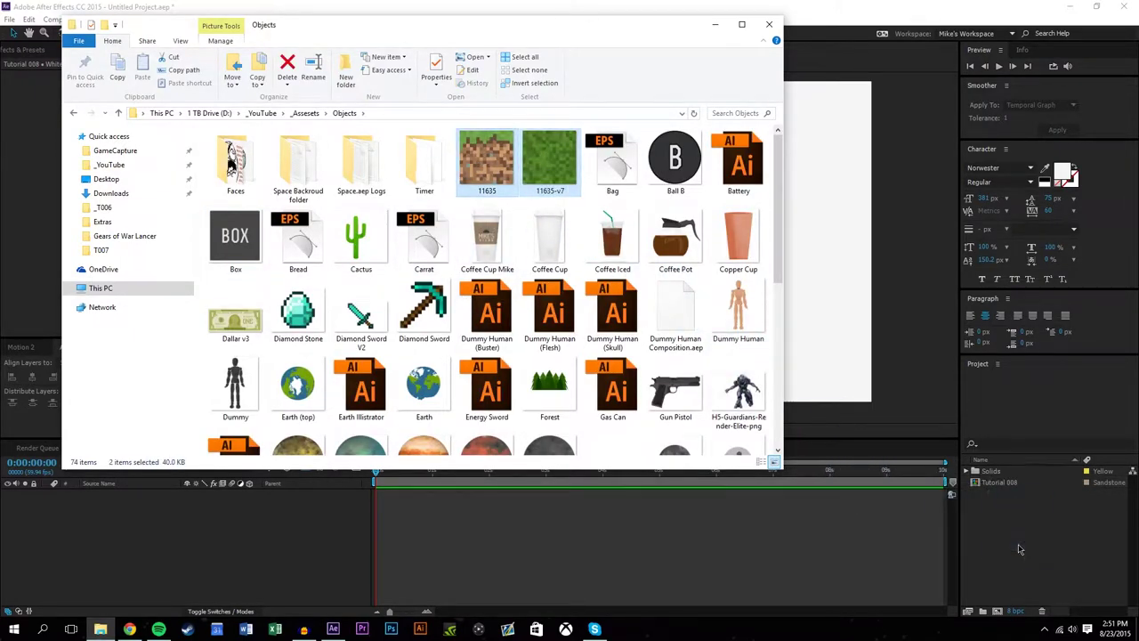
drag(1017, 614, 1038, 570)
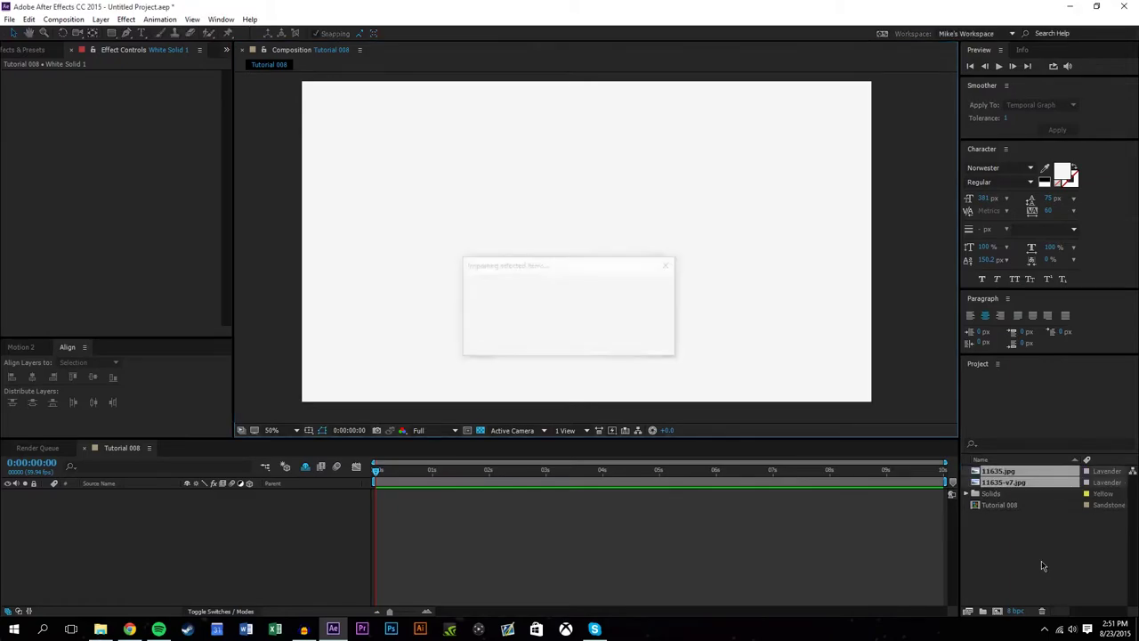
Place 11635-v7.jpg in the centre of the composition and add 11635.jpg above it
click(1016, 471)
click(1017, 482)
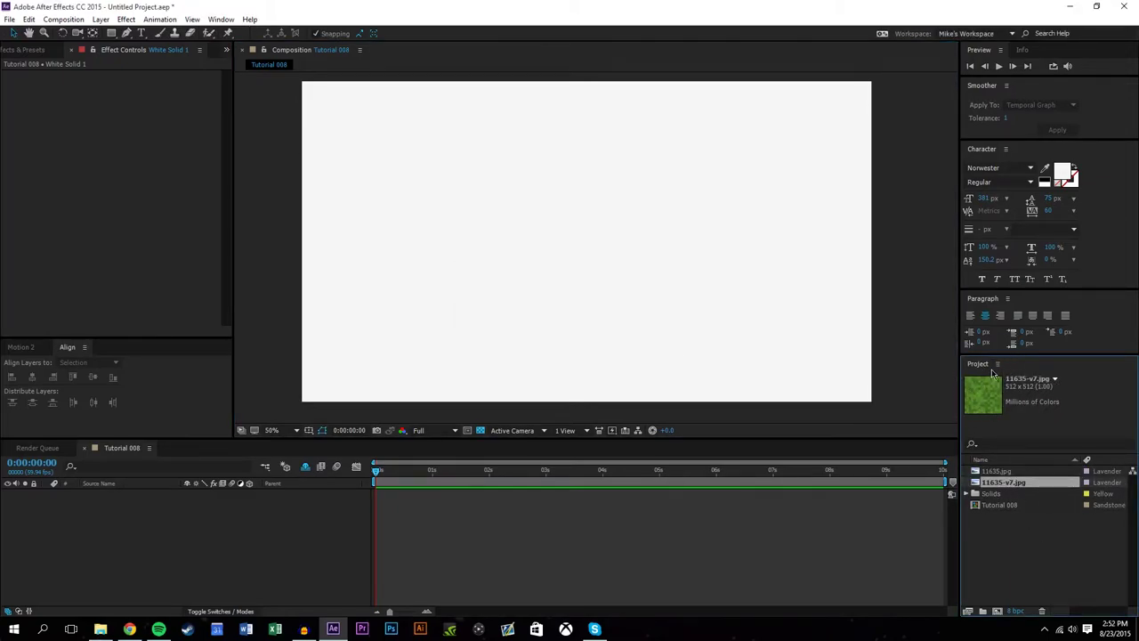
click(1005, 460)
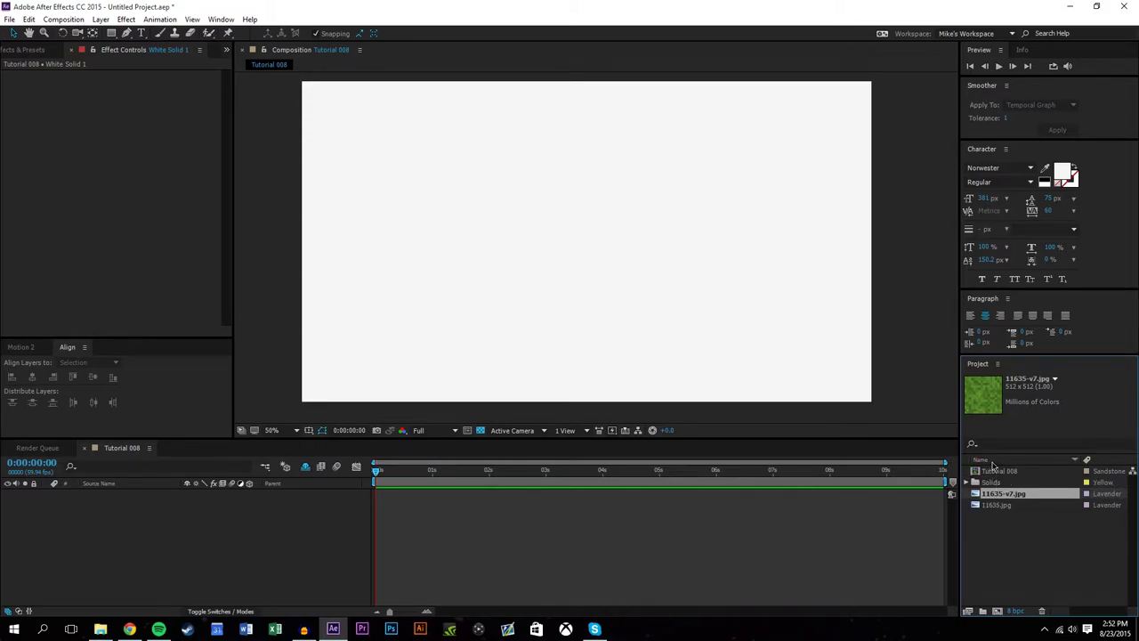
click(993, 460)
click(1000, 470)
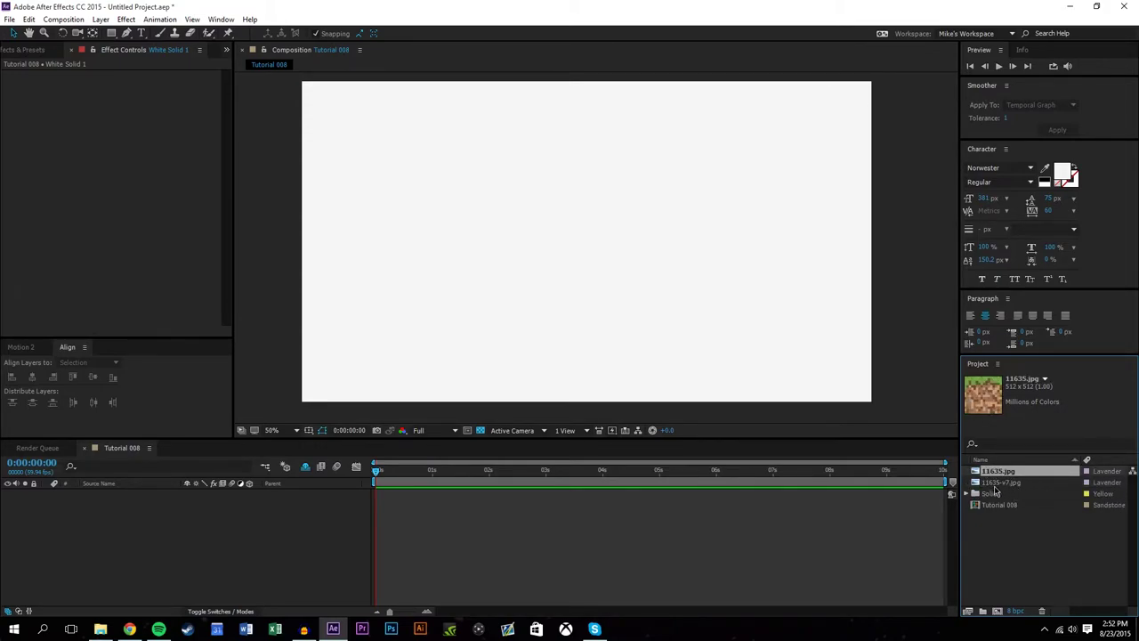
drag(999, 482, 582, 242)
key(comma)
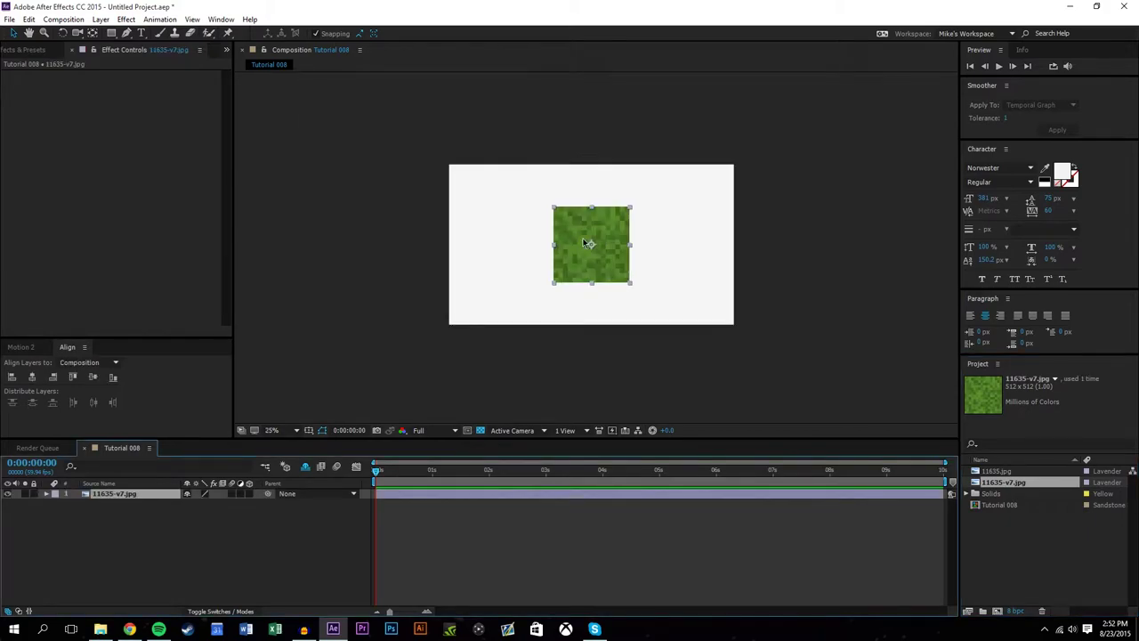
key(period)
drag(997, 471, 589, 243)
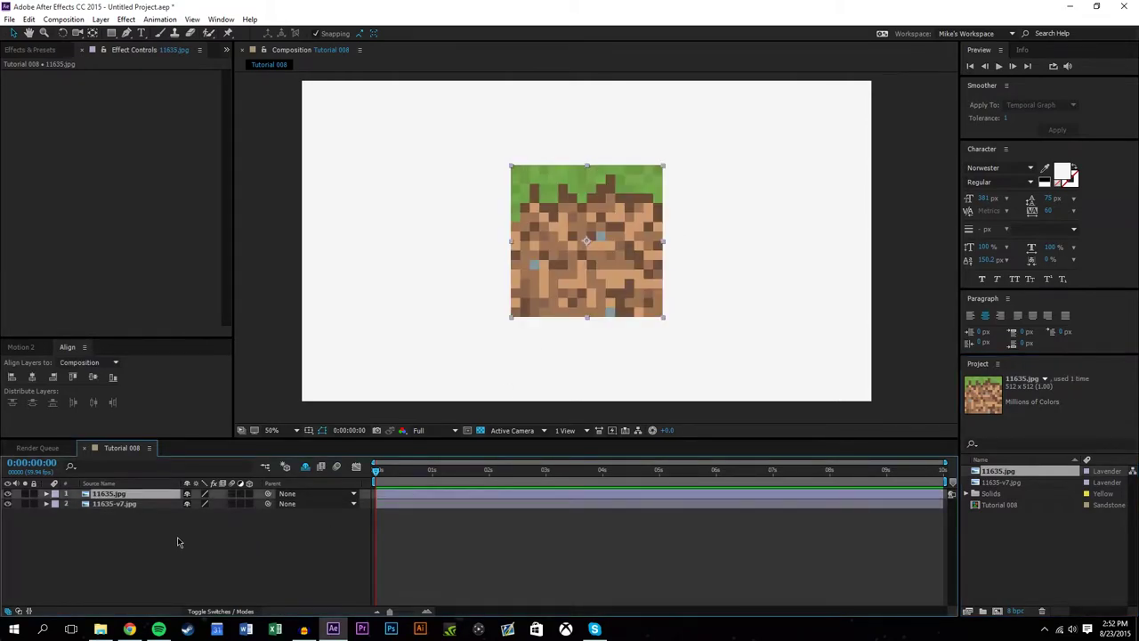
Duplicate the 11635.jpg layer three times to make four dirt side faces
click(135, 495)
key(ctrl+d)
key(ctrl+d)
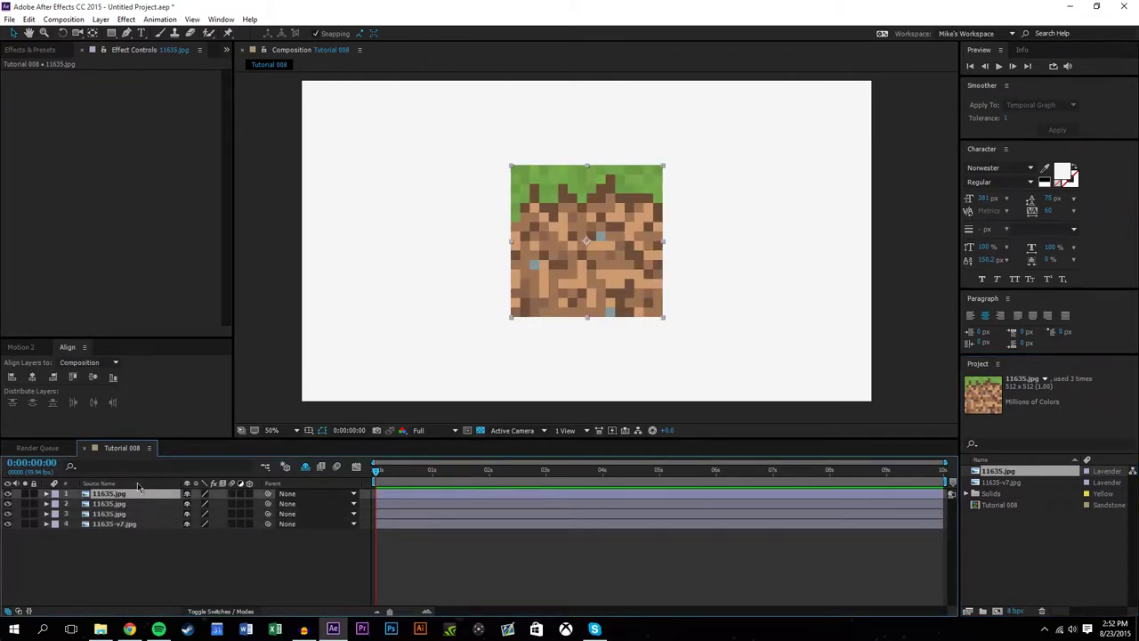
click(143, 544)
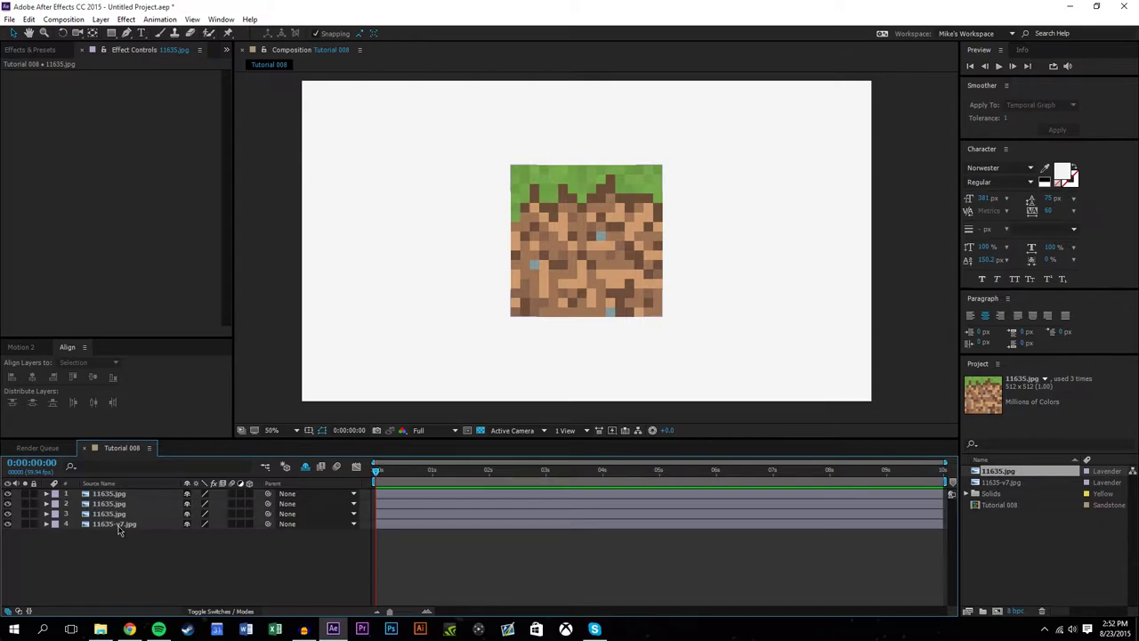
click(120, 504)
click(121, 496)
key(ctrl+d)
click(134, 561)
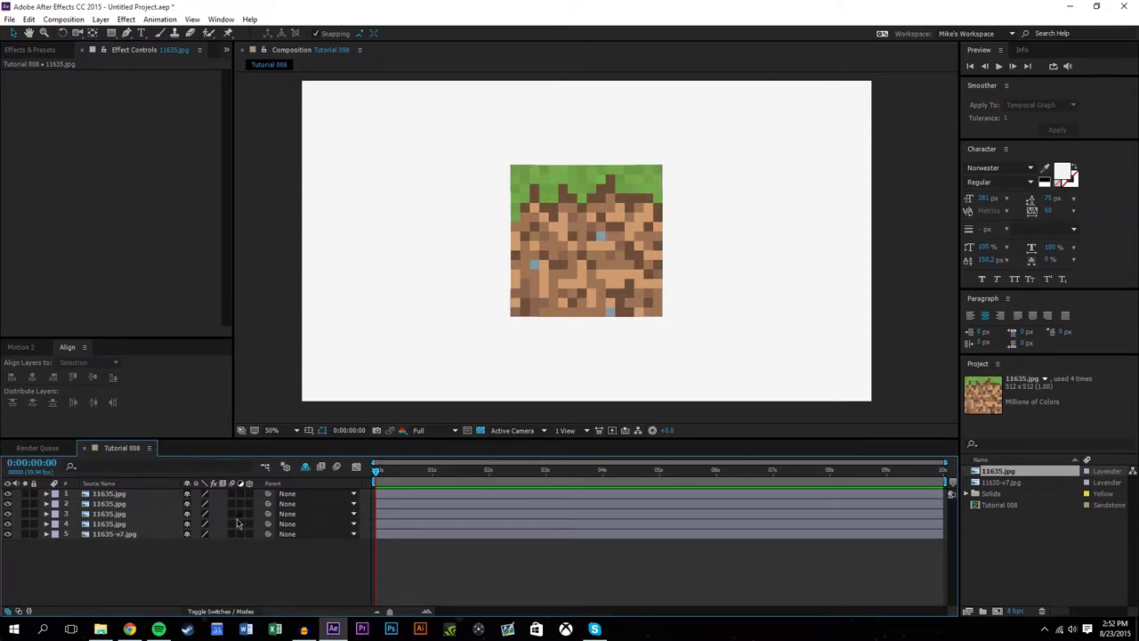
Turn all five image layers into 3D layers and set the viewer layout to 2 Views - Horizontal
click(250, 494)
click(570, 261)
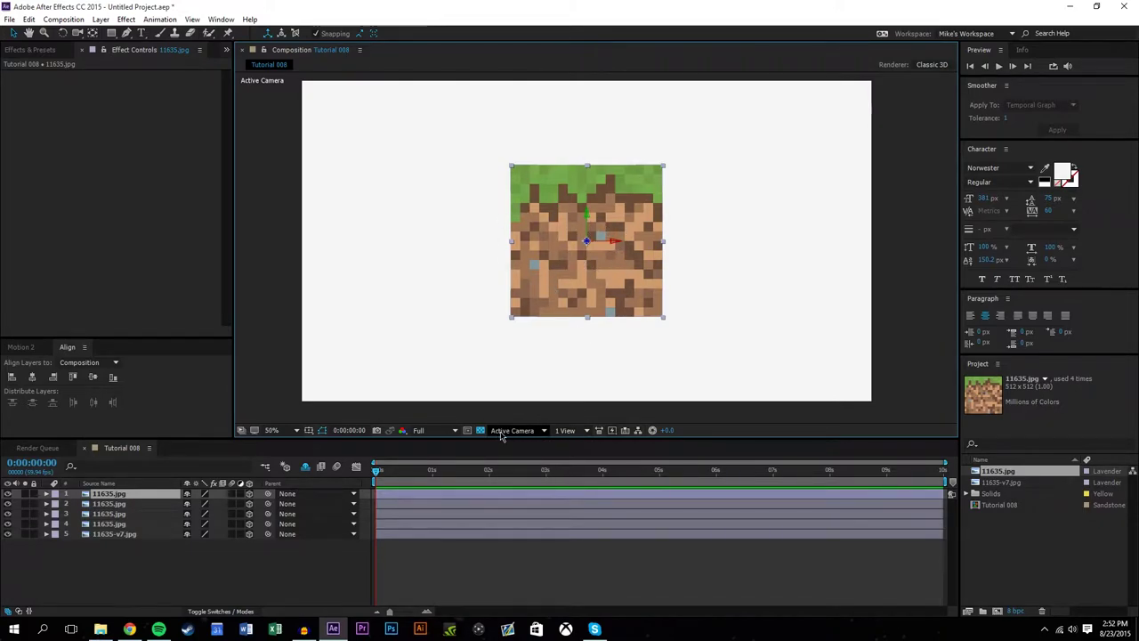
click(586, 430)
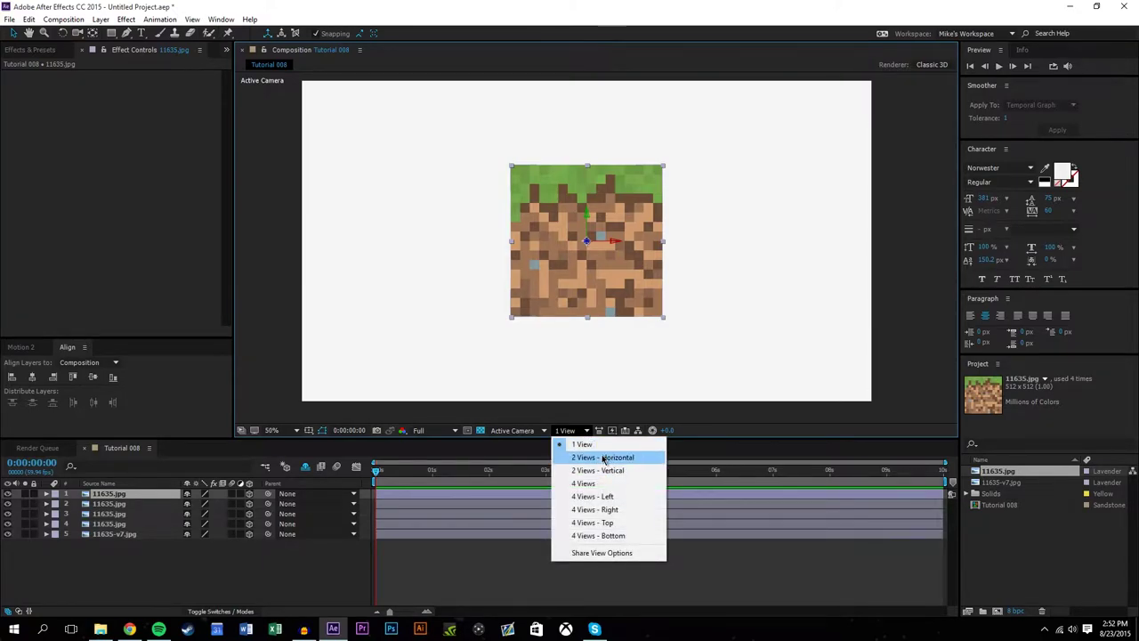
click(603, 460)
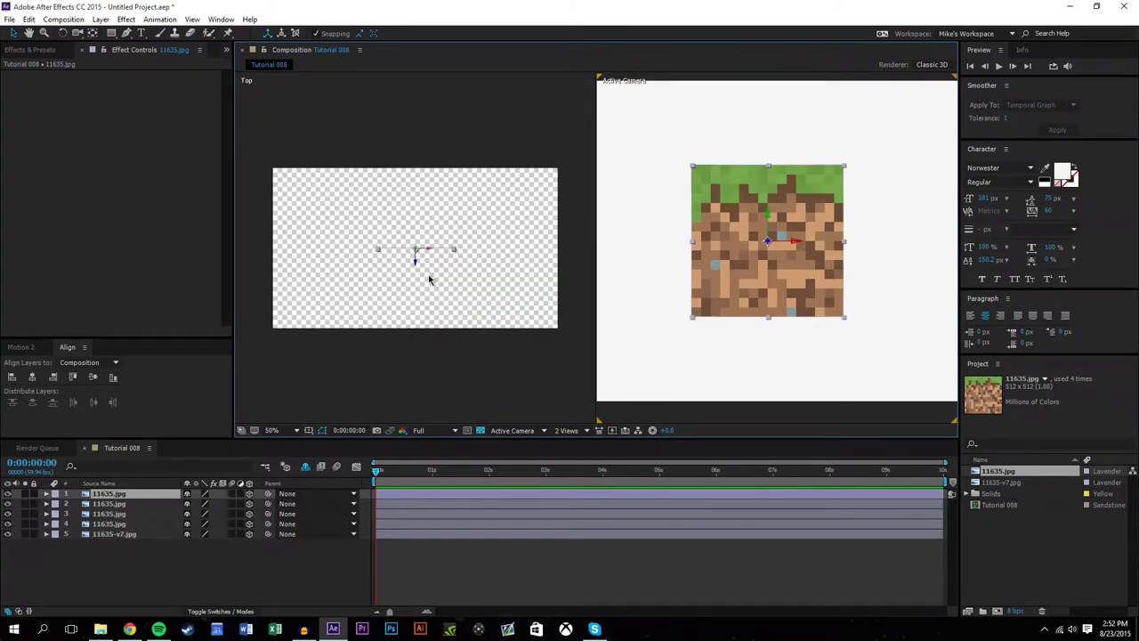
drag(414, 261, 425, 184)
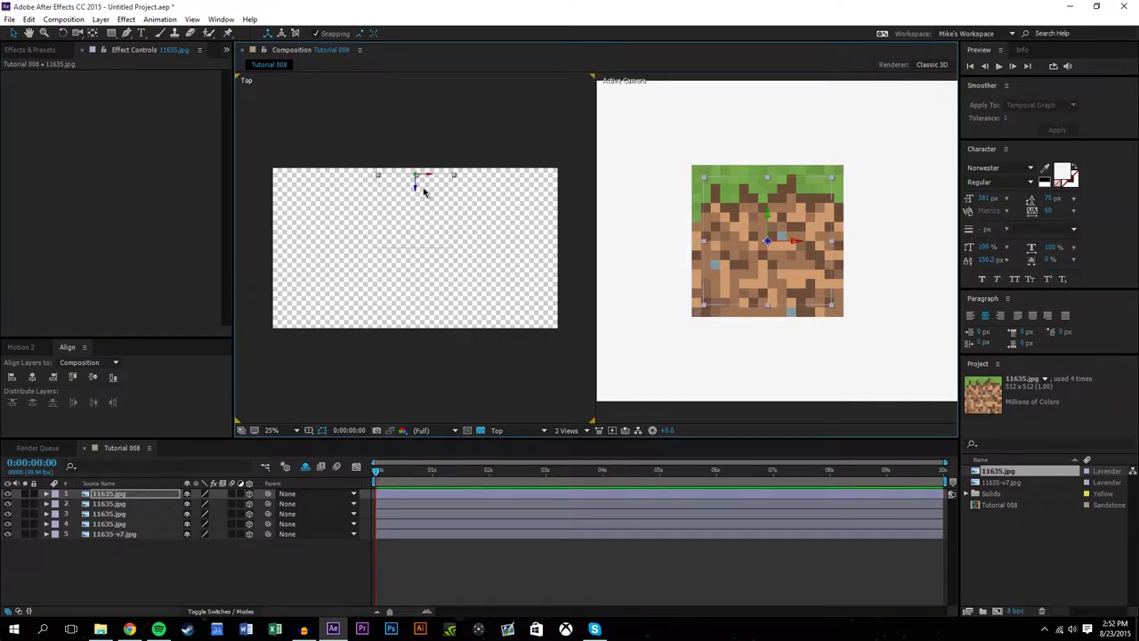
key(ctrl+z)
click(395, 159)
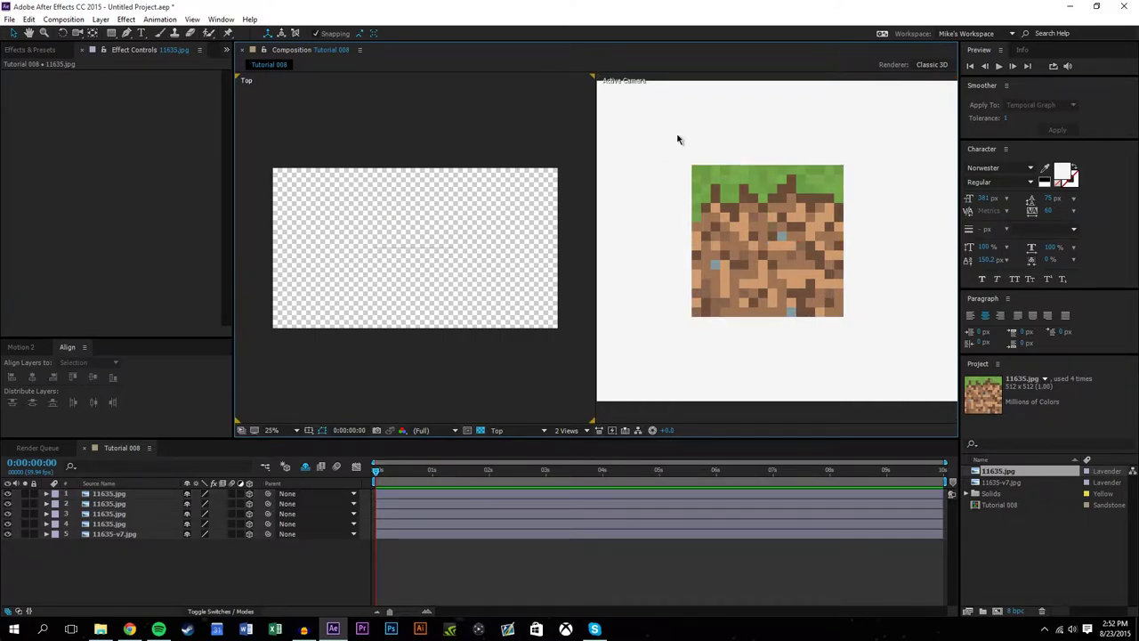
Move the 11635-v7.jpg grass layer along its Z axis in the Top view, toward the camera and in front of the dirt layers
click(129, 533)
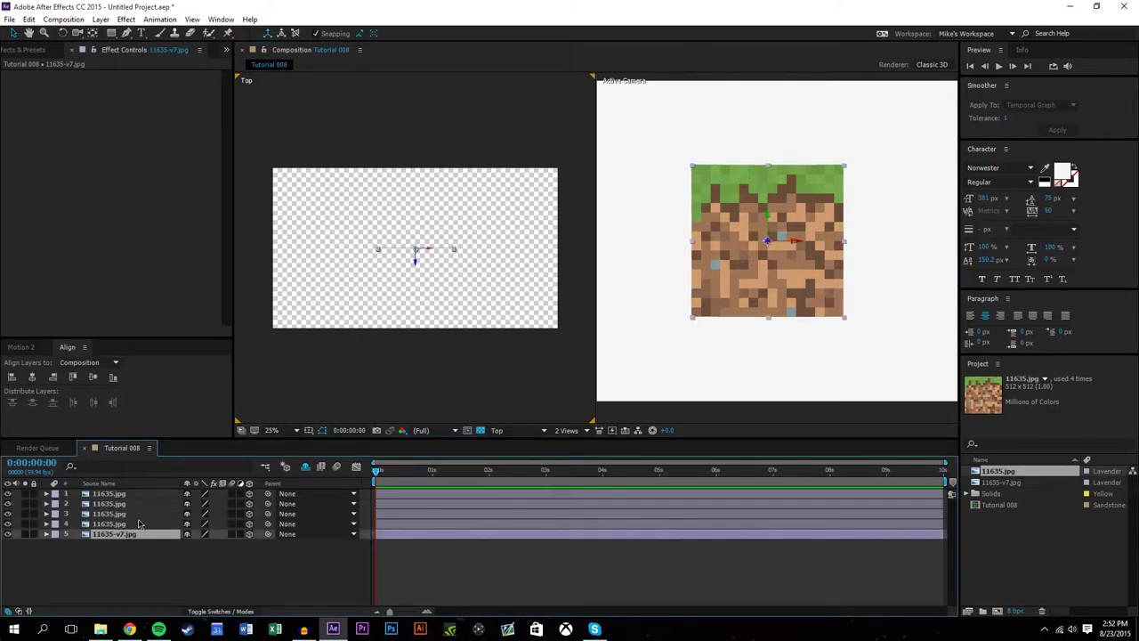
mouse_move(417, 260)
mouse_down()
mouse_move(417, 307)
mouse_move(414, 126)
mouse_move(391, 313)
mouse_move(407, 247)
mouse_move(415, 285)
mouse_move(420, 234)
mouse_move(417, 261)
mouse_up()
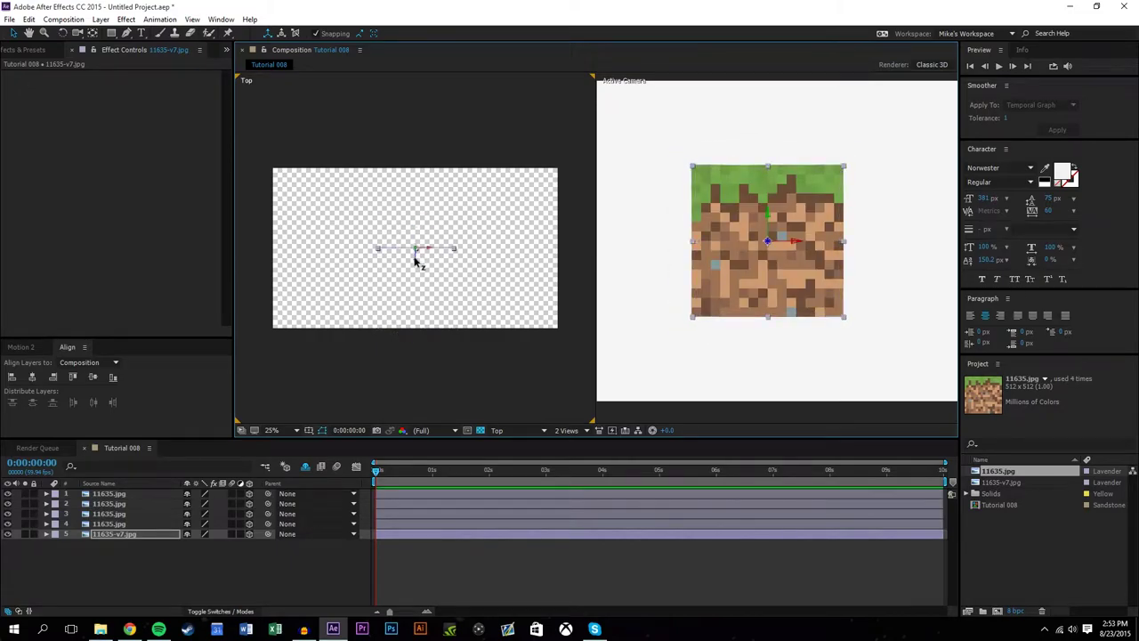
click(401, 381)
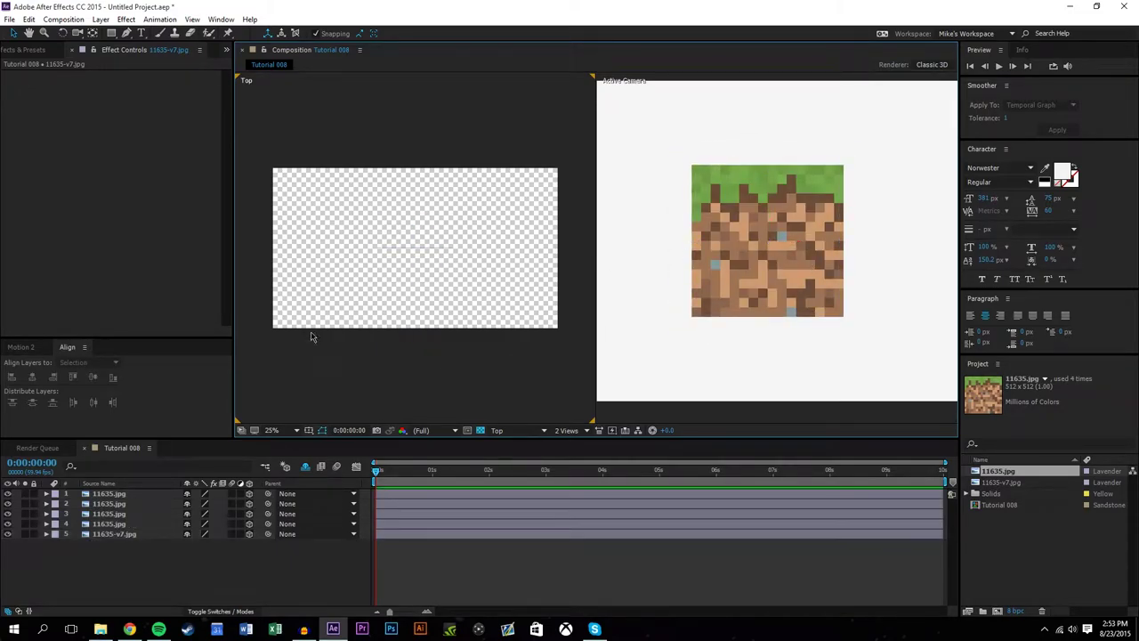
click(117, 534)
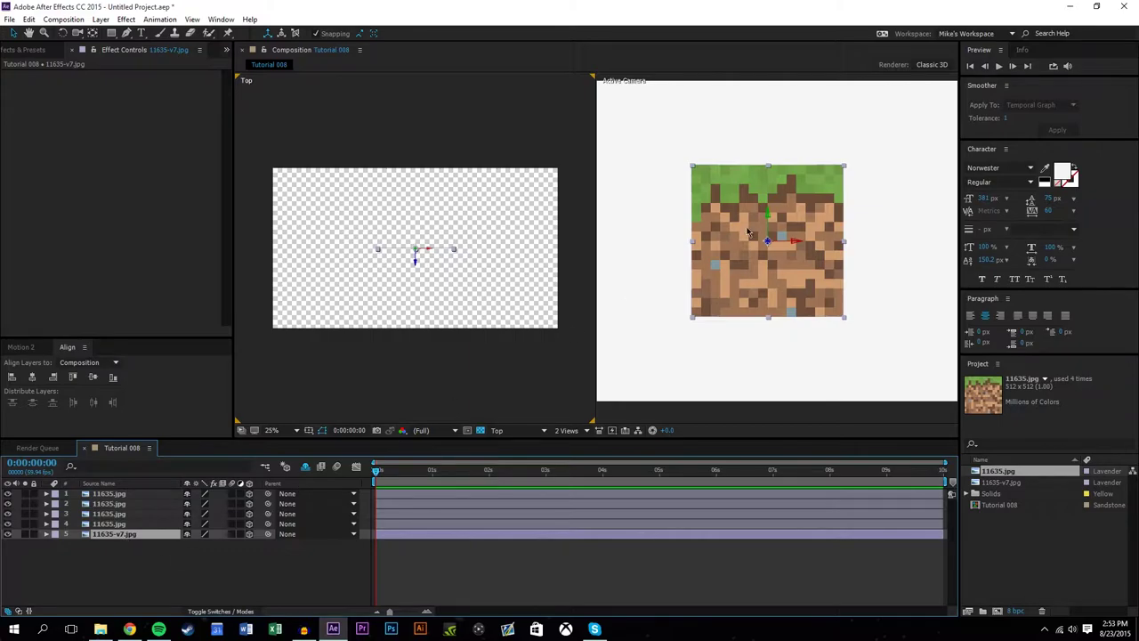
drag(418, 263, 415, 288)
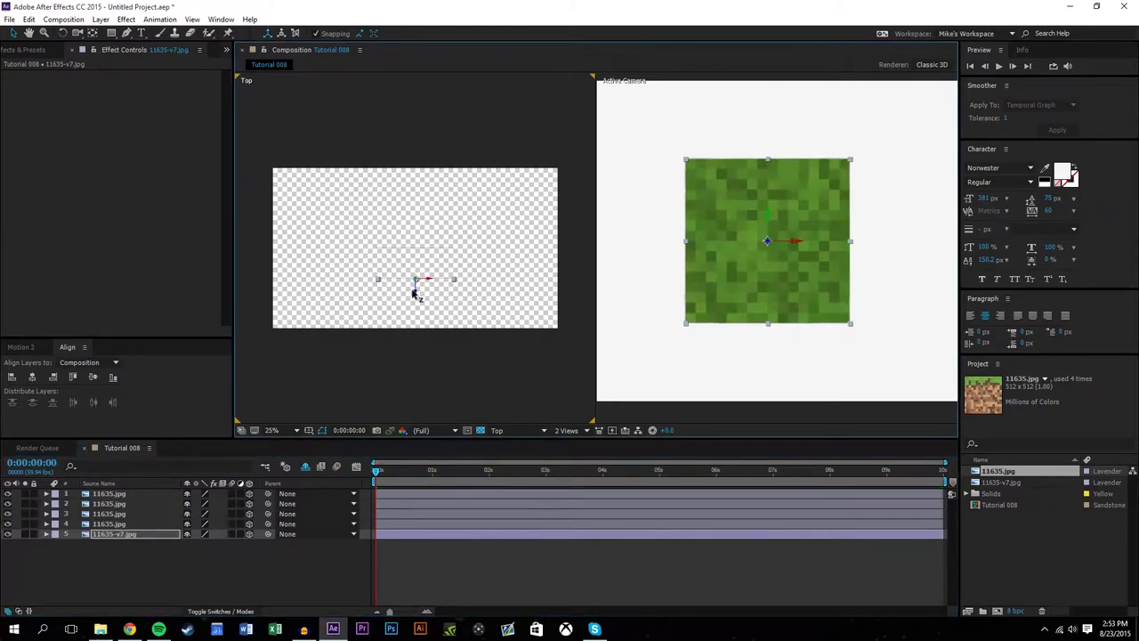
Reveal the rotation properties of the 11635-v7.jpg grass layer
click(155, 578)
click(148, 535)
key(r)
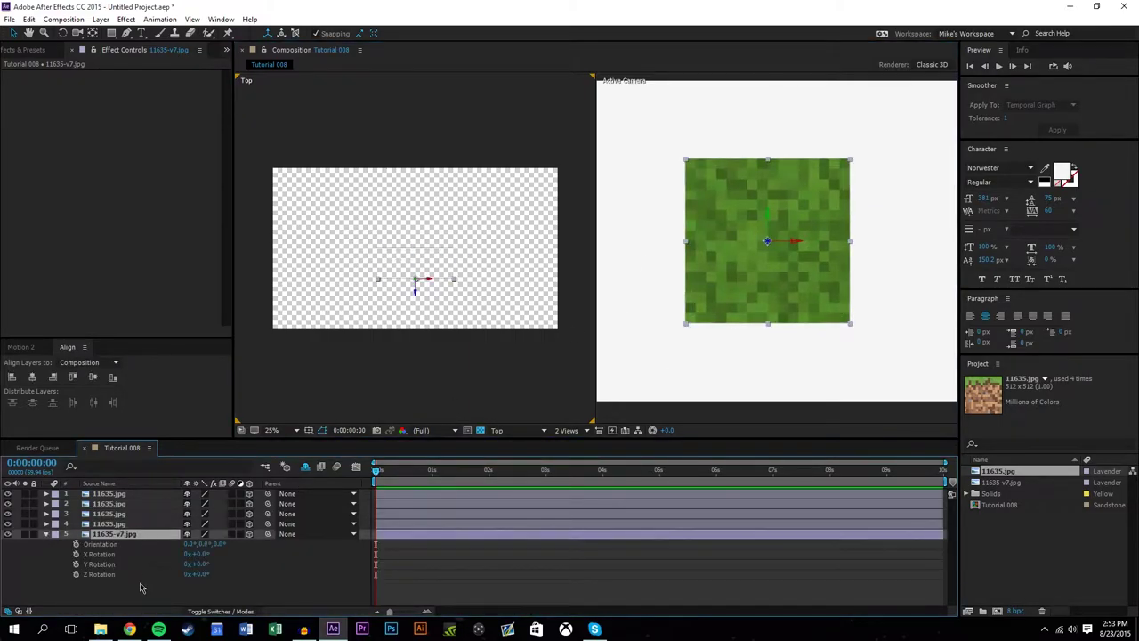
mouse_move(203, 567)
mouse_down()
mouse_move(239, 569)
mouse_move(211, 568)
mouse_up()
key(ctrl+z)
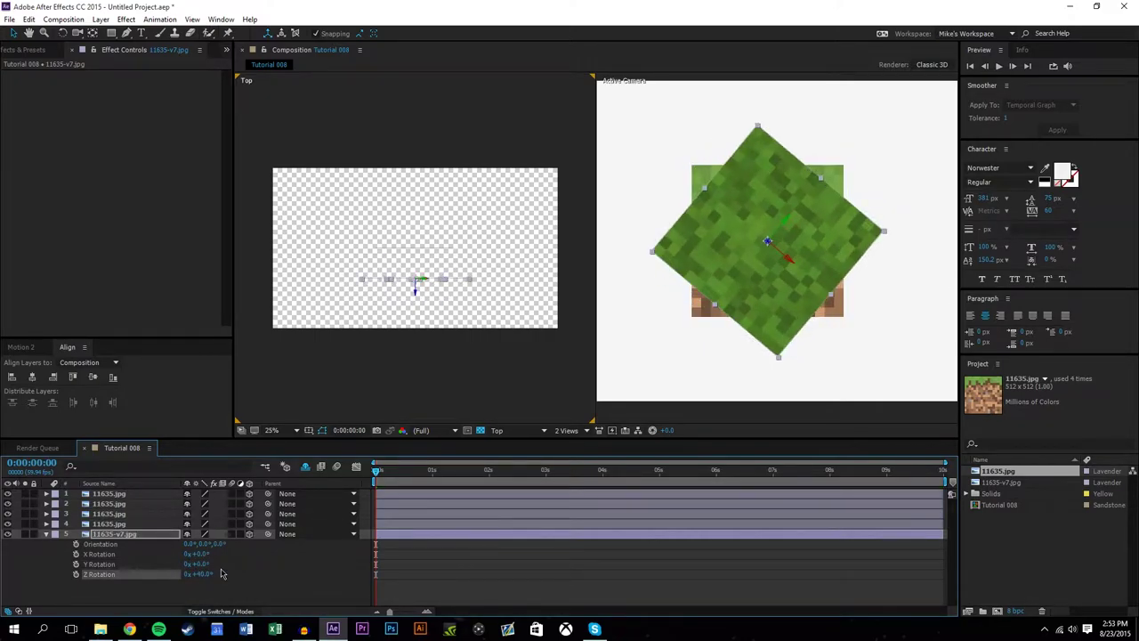
key(ctrl+z)
Set the 11635-v7.jpg layer's X Rotation to 90° and shift it back in depth in the Top view, closer to the dirt layers
drag(196, 554, 222, 553)
click(191, 556)
text(90)
key(Return)
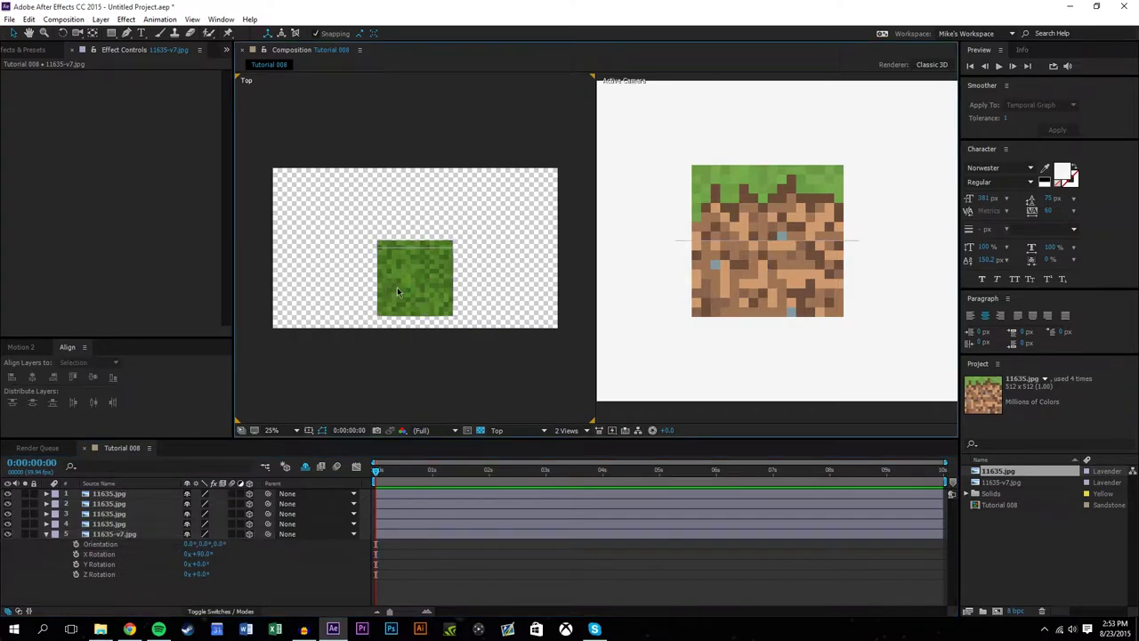
mouse_move(422, 288)
mouse_down()
mouse_move(426, 219)
mouse_move(426, 287)
mouse_move(425, 271)
mouse_up()
click(150, 606)
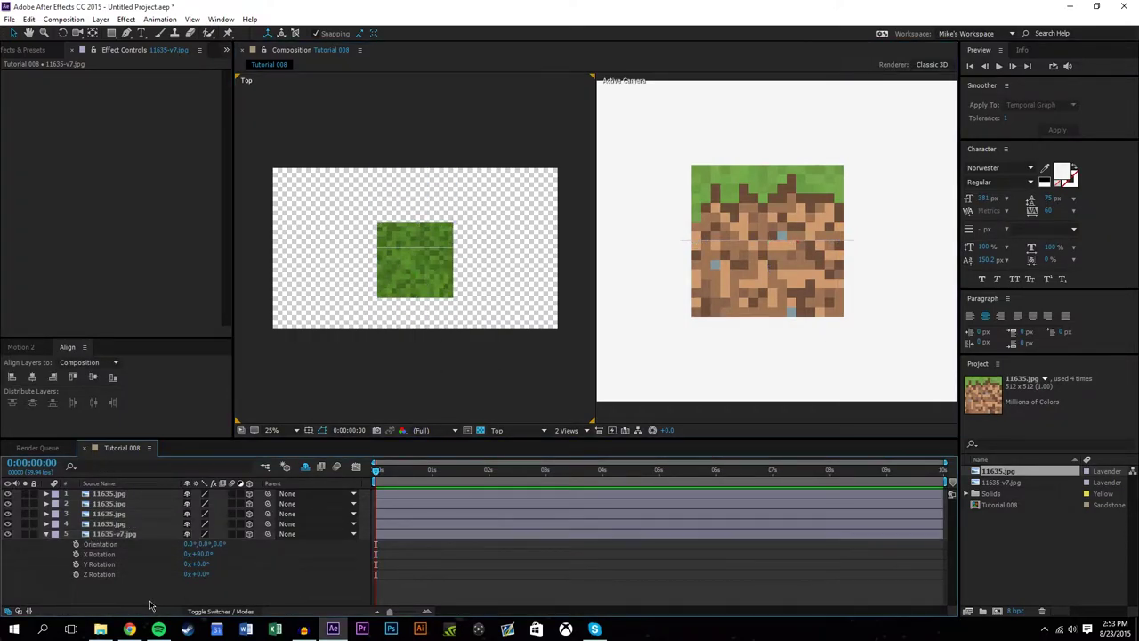
Rename the 11635-v7.jpg grass layer as Top
click(120, 524)
right_click(111, 535)
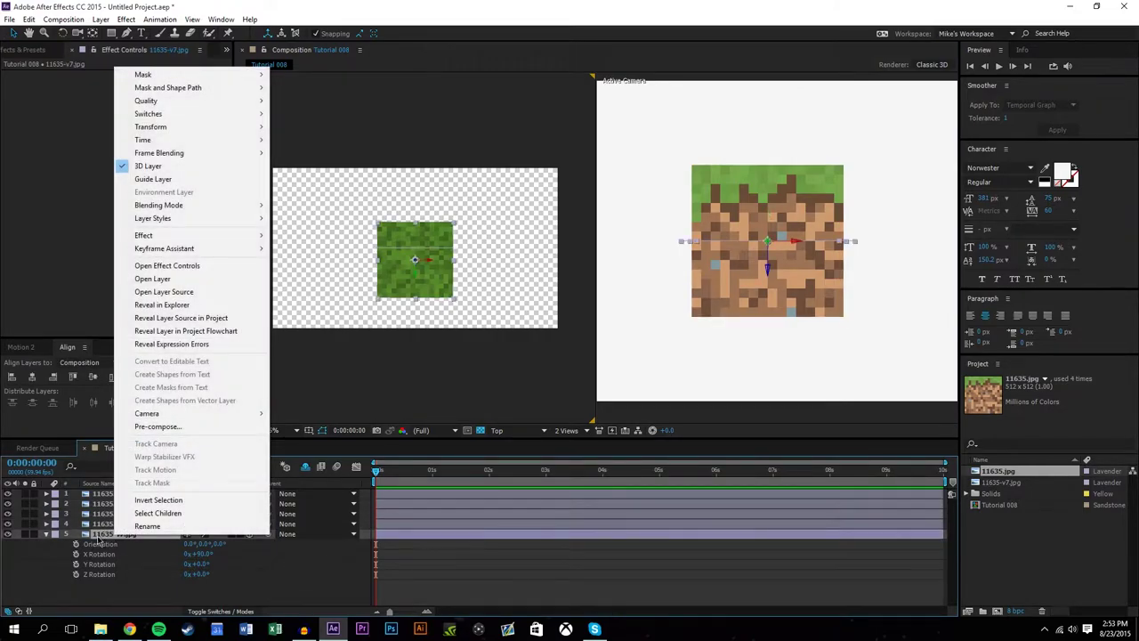
click(153, 526)
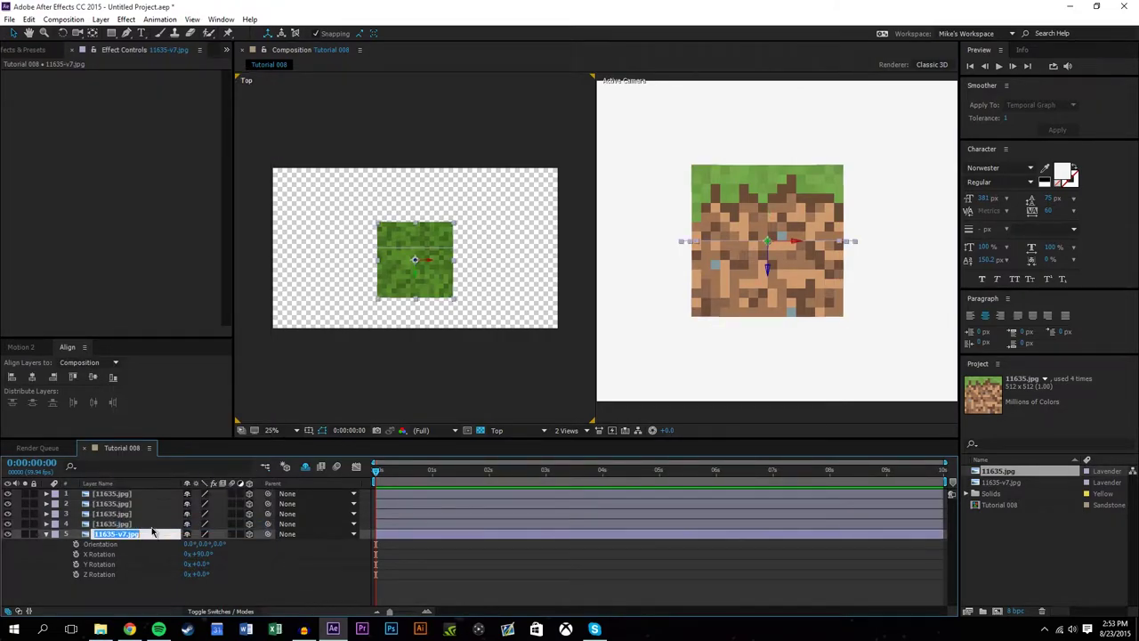
text(Top)
key(Return)
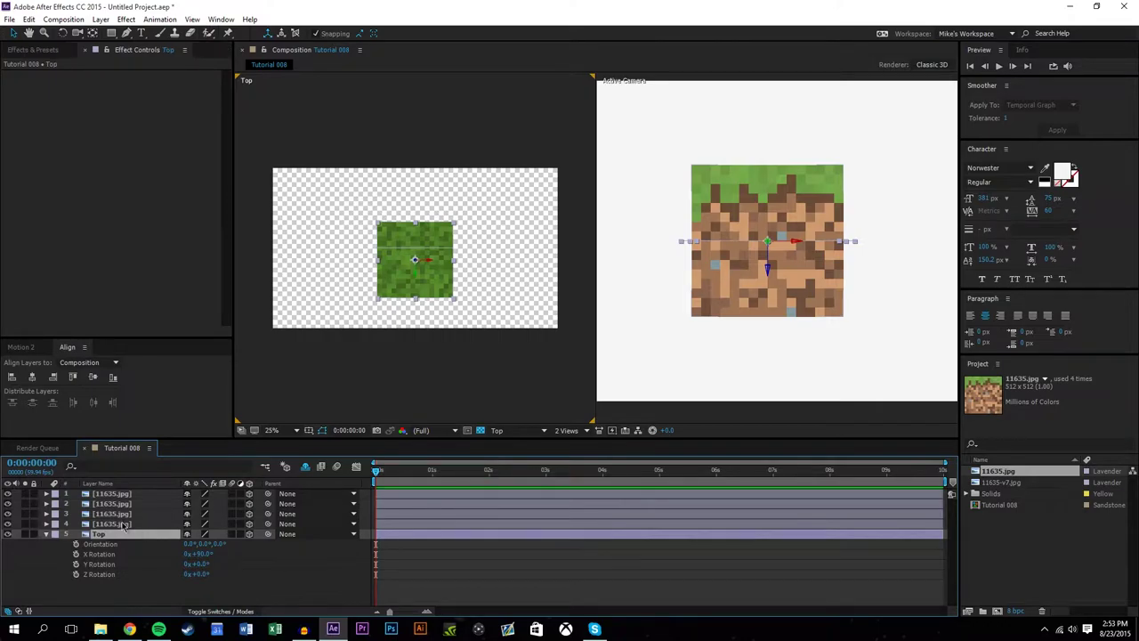
Batch-rename the four 11635.jpg layers as Side with Motion 2, adding a dash-separated number after the name
click(125, 524)
shift+click(128, 495)
click(20, 348)
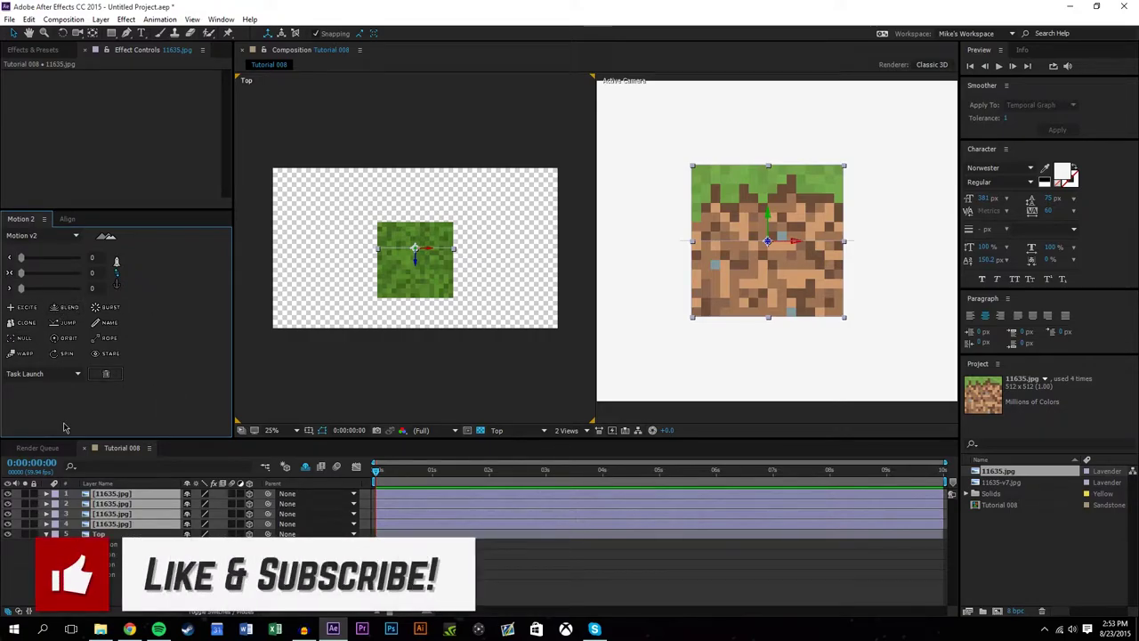
click(108, 323)
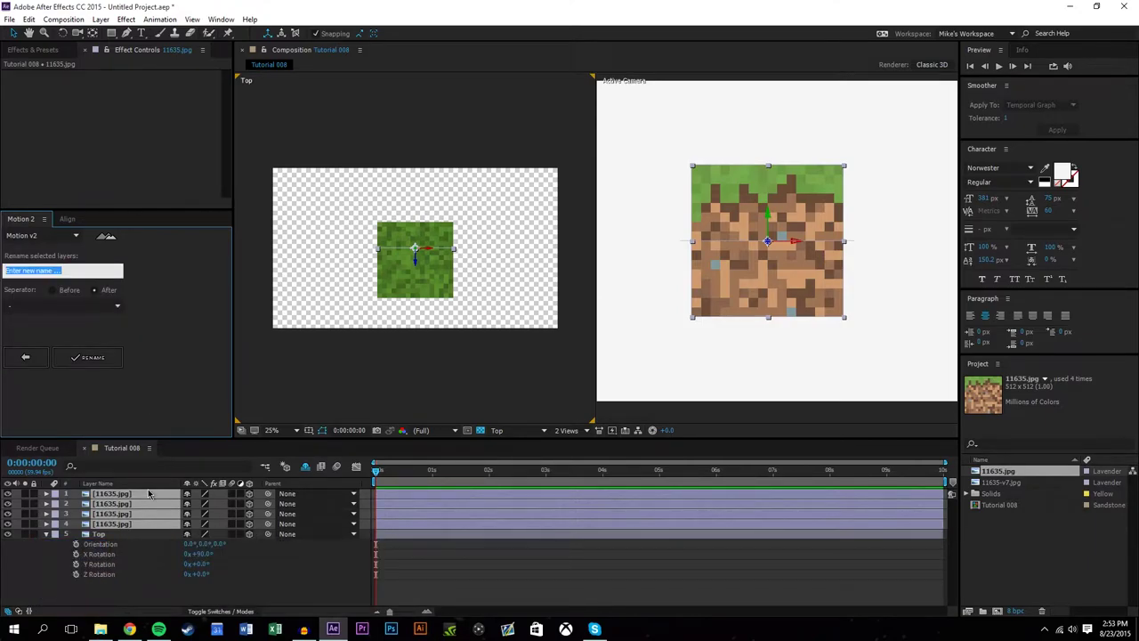
text(Side)
click(89, 357)
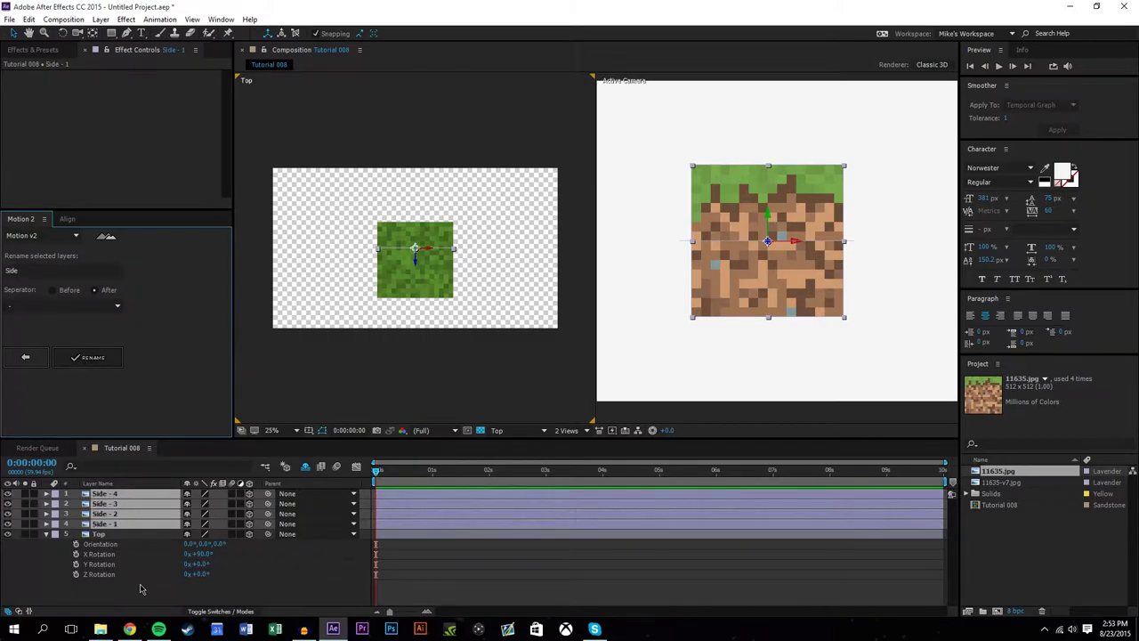
click(69, 220)
click(32, 219)
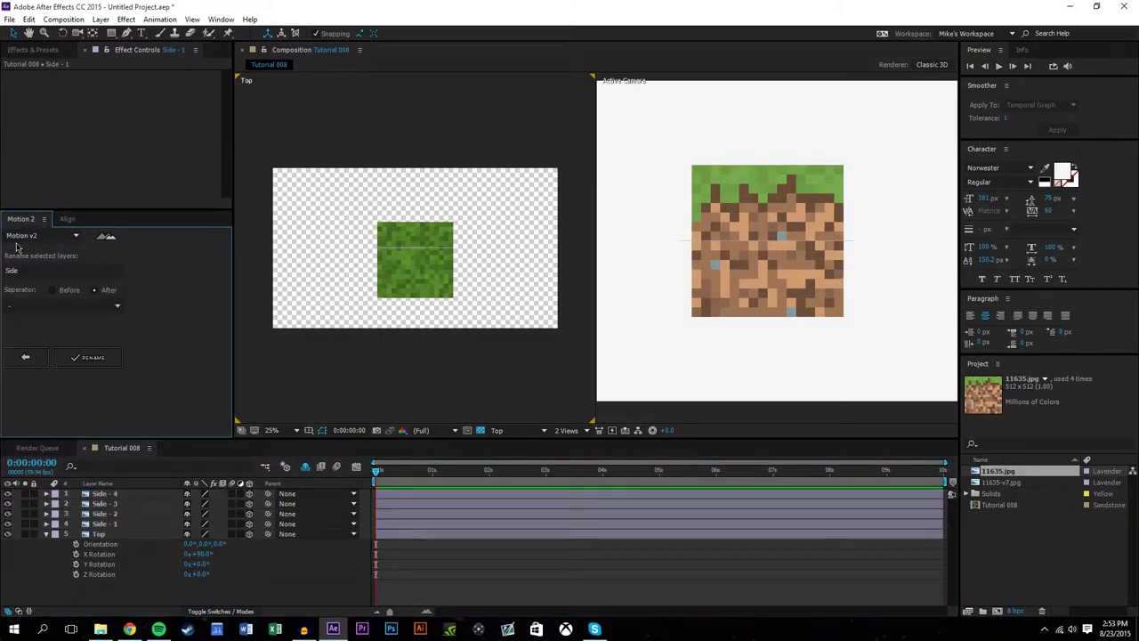
click(38, 356)
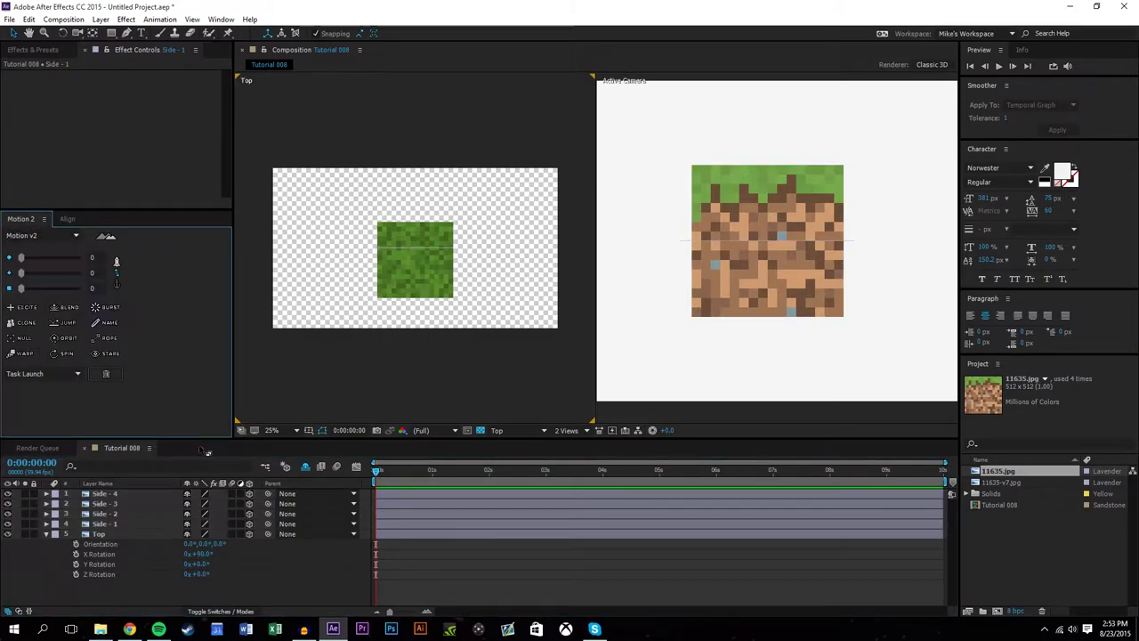
click(67, 219)
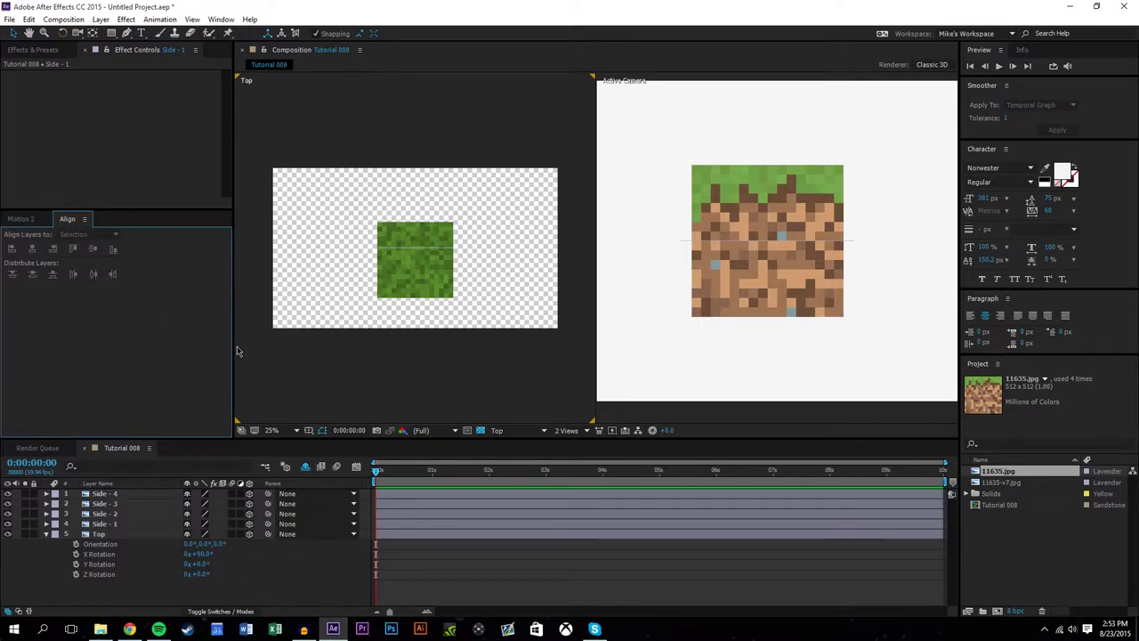
Collapse the Top layer's properties and reveal the rotation properties of all four Side layers in an enlarged timeline
click(112, 592)
click(46, 535)
right_click(107, 517)
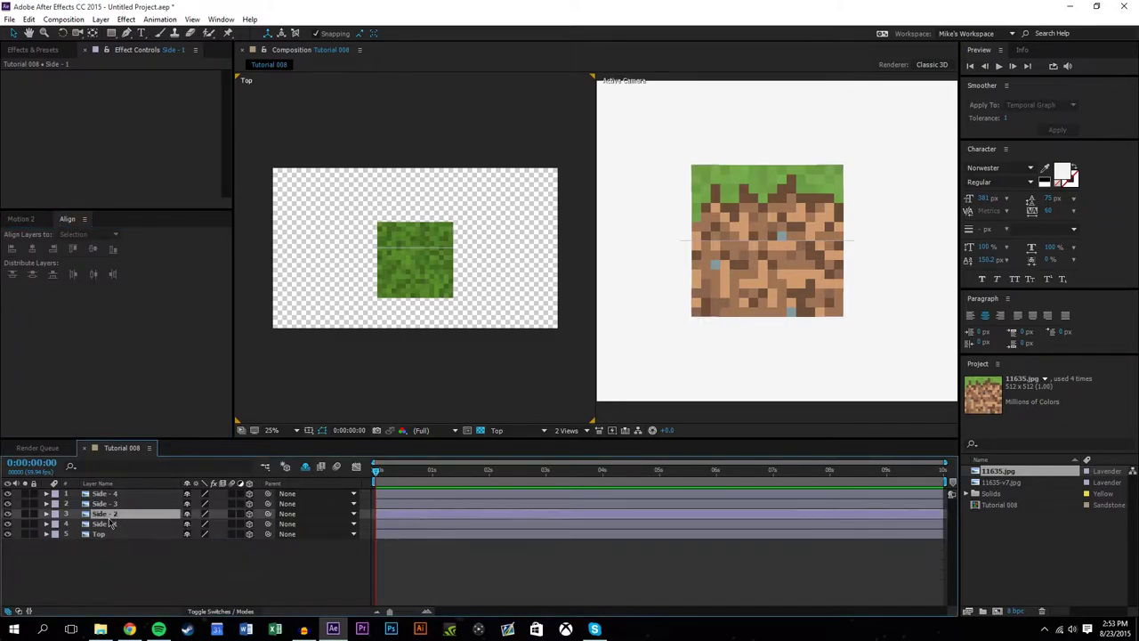
click(136, 558)
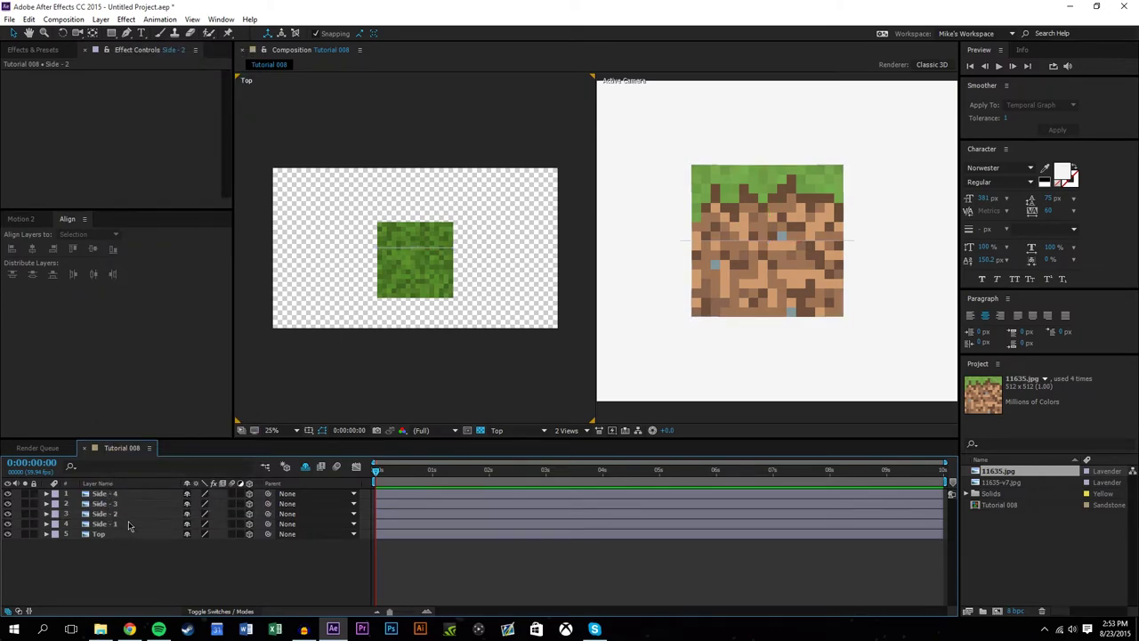
click(129, 524)
shift+click(132, 494)
key(r)
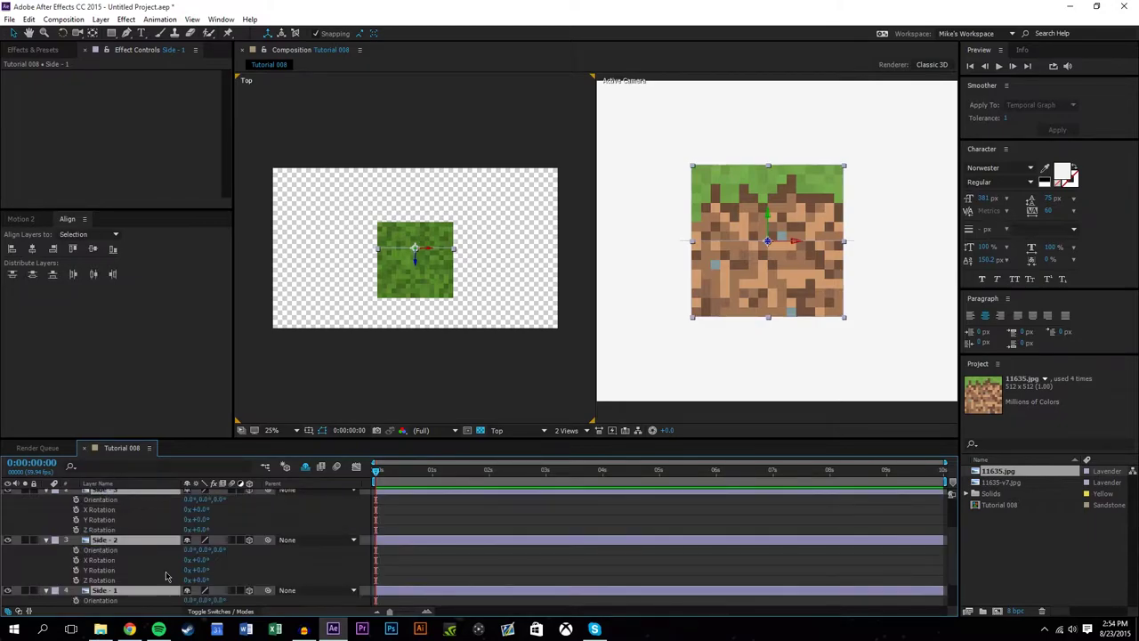
drag(266, 438, 266, 368)
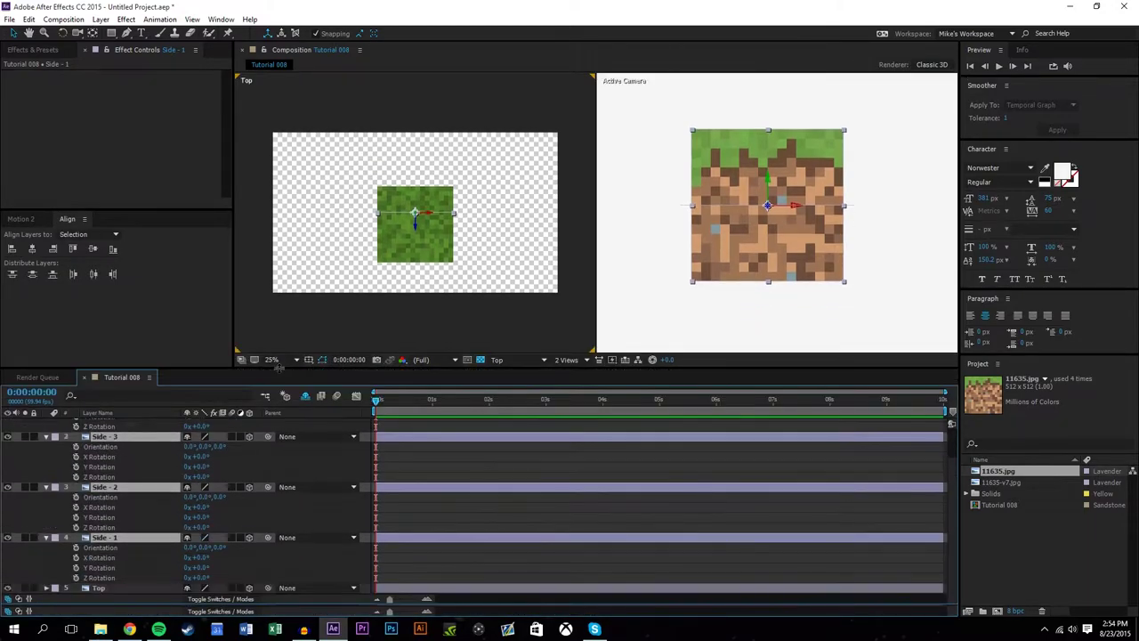
click(234, 529)
scroll(234, 524, up, 2)
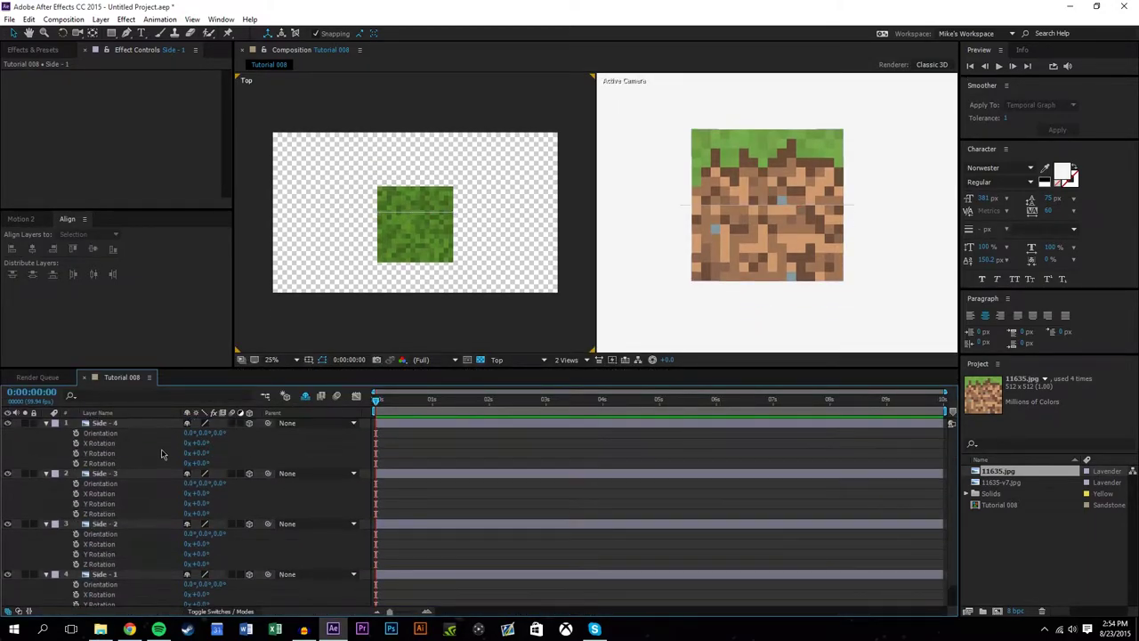
Set the Y Rotation of the Side - 4 and Side - 3 layers to 90°
drag(208, 456, 205, 457)
click(205, 457)
text(90)
key(Return)
click(201, 504)
key(Return)
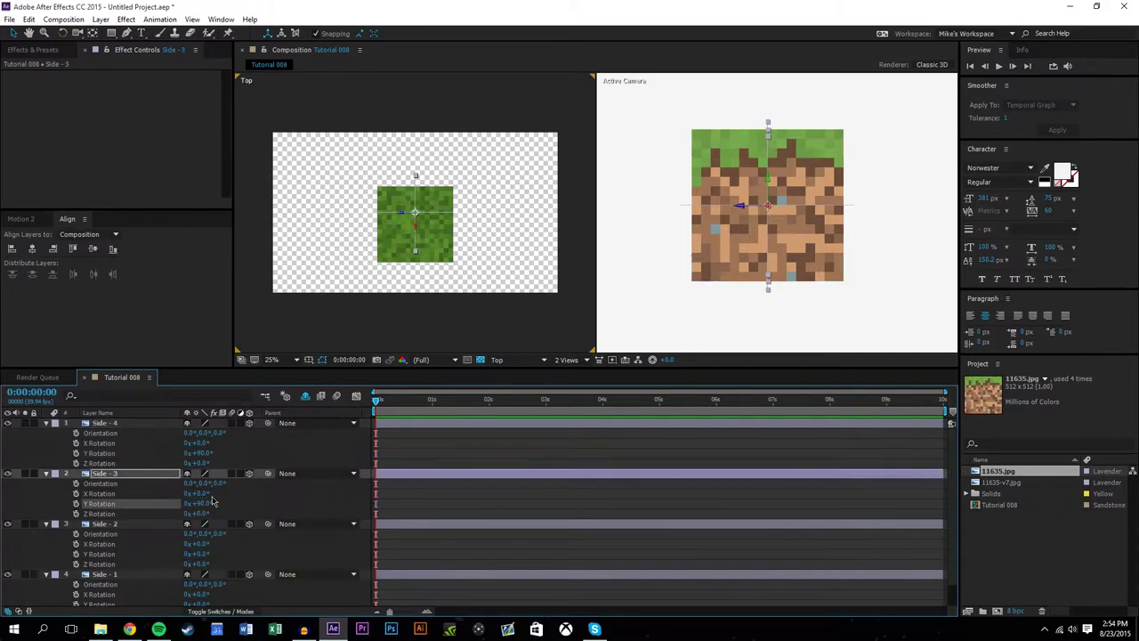
Collapse the rotation properties of all four Side layers
click(107, 423)
scroll(116, 499, down, 1)
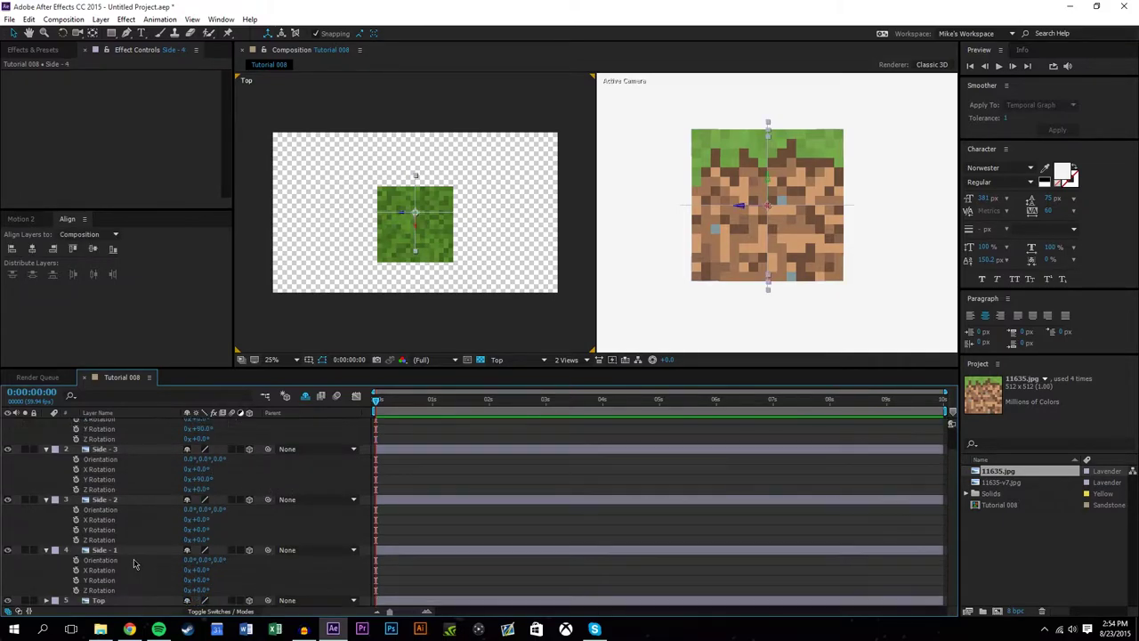
shift+click(121, 552)
key(r)
click(153, 543)
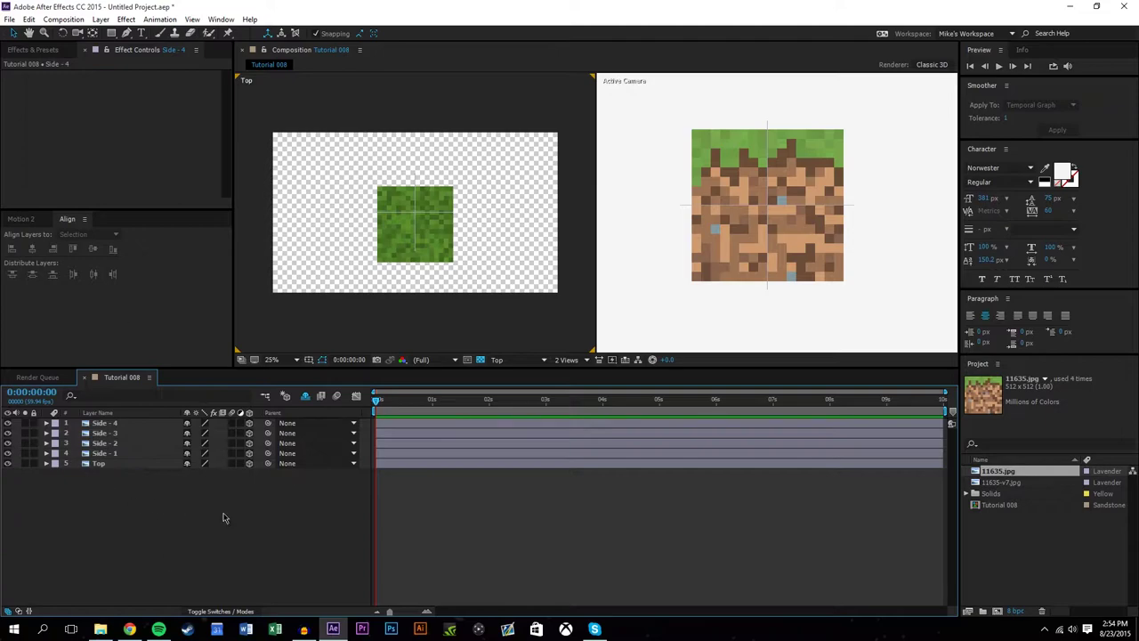
Move the Top layer's anchor point to the lower-left corner of the grass square in the Top view
click(424, 244)
scroll(344, 231, up, 2)
drag(329, 231, 357, 192)
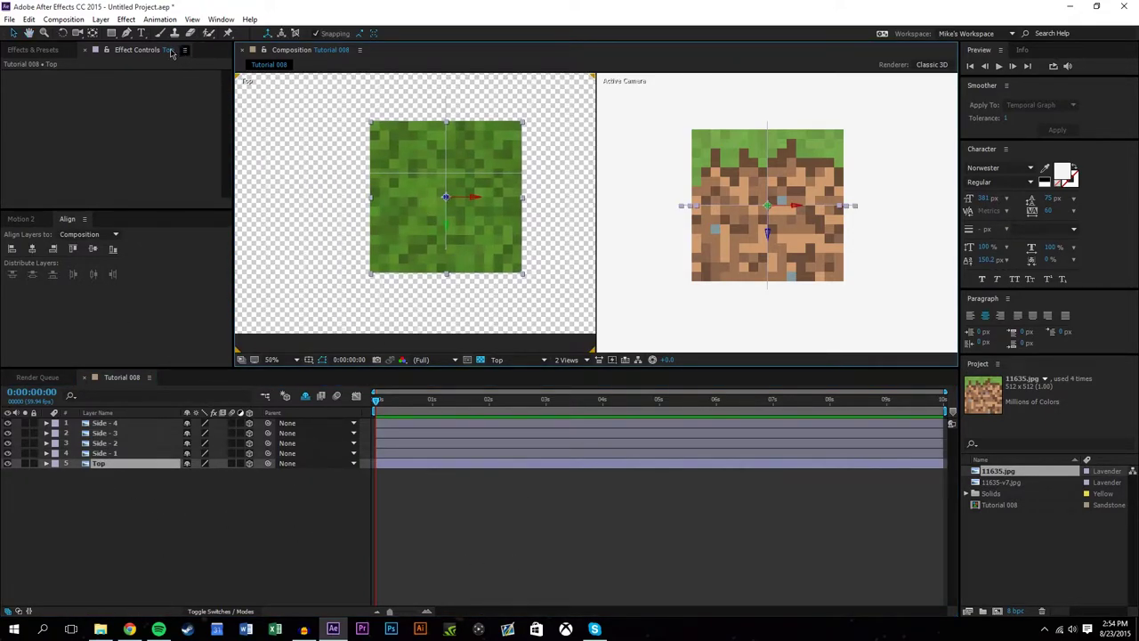
key(y)
drag(446, 198, 371, 274)
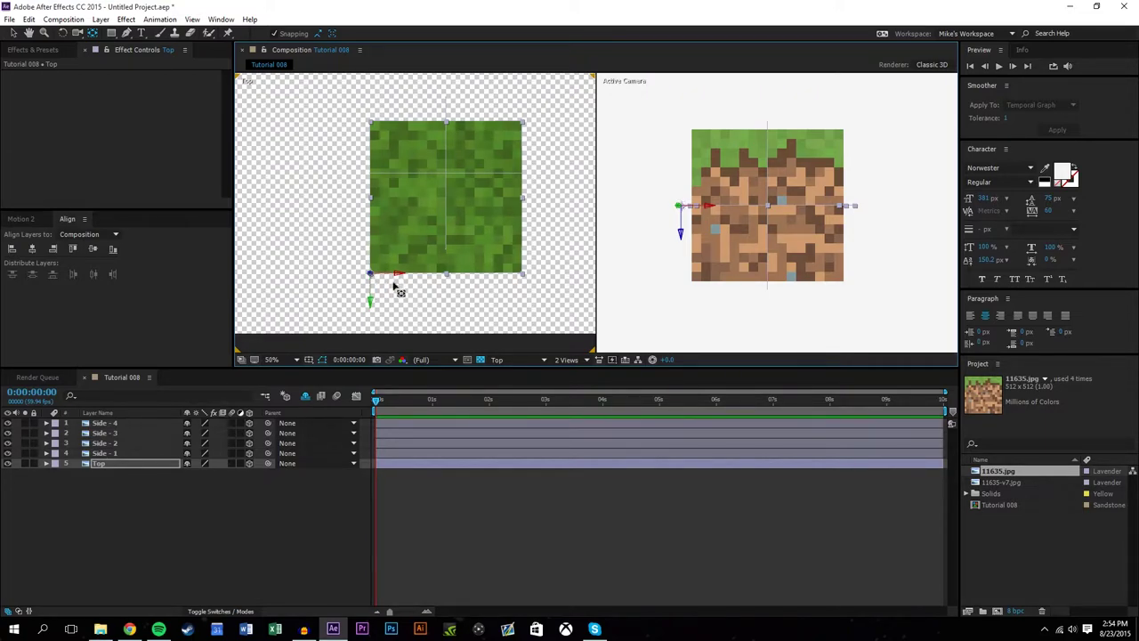
Move the anchor points of the Side - 1 and Side - 2 layers to the upper-left corner of the dirt face
click(105, 453)
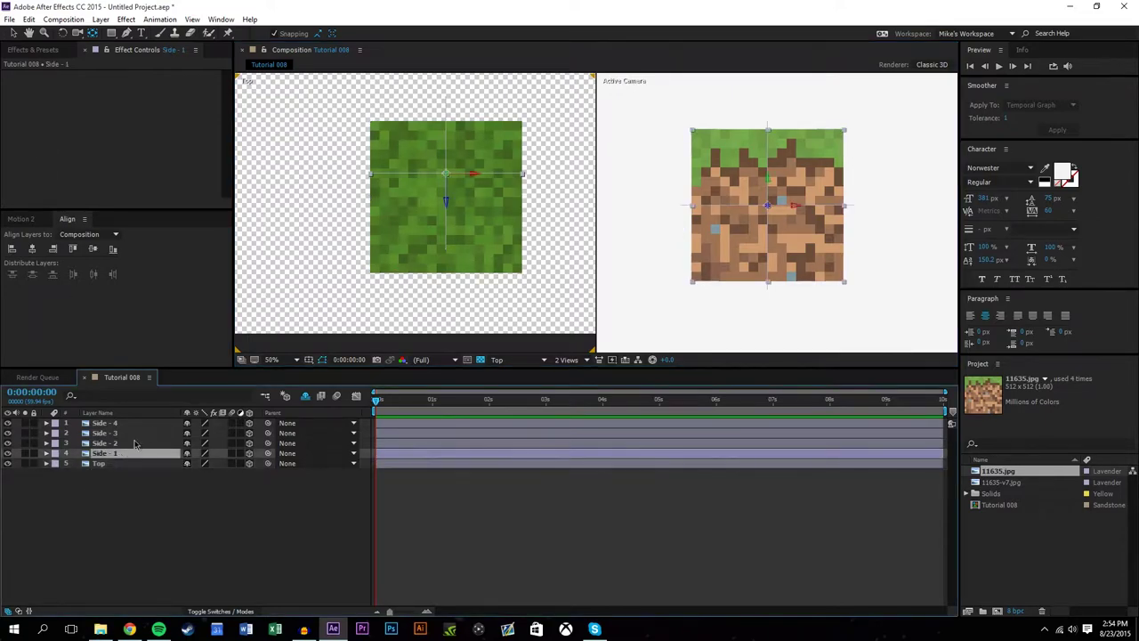
drag(772, 207, 691, 129)
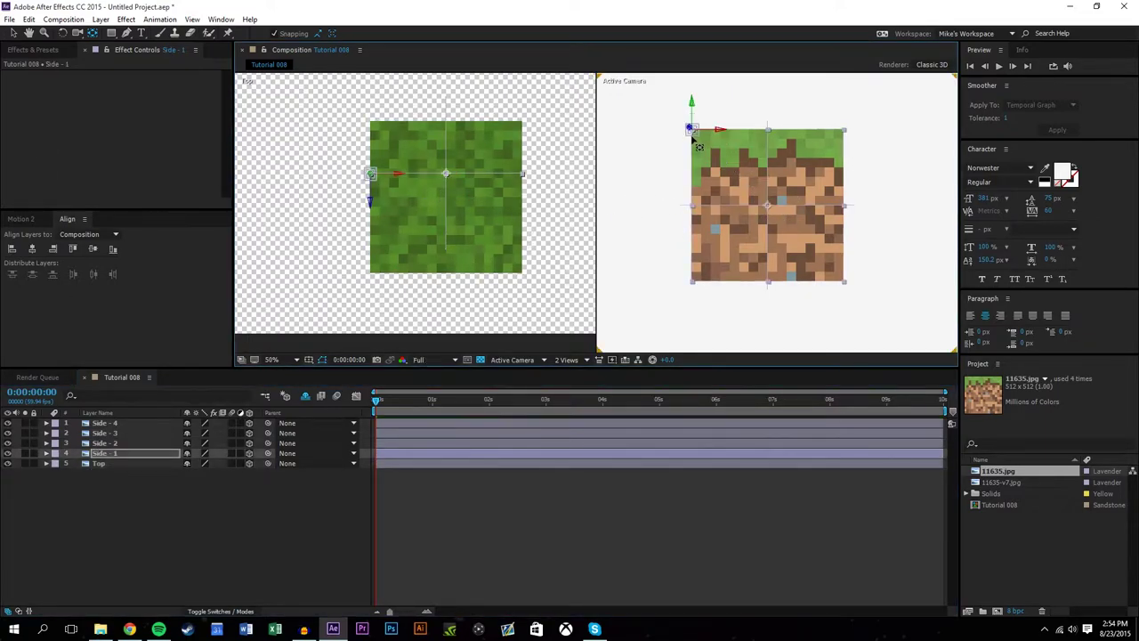
click(120, 444)
drag(770, 210, 696, 134)
Move Side - 3's anchor point to the upper-right corner of the dirt face and Side - 4's to the lower-right corner
click(116, 434)
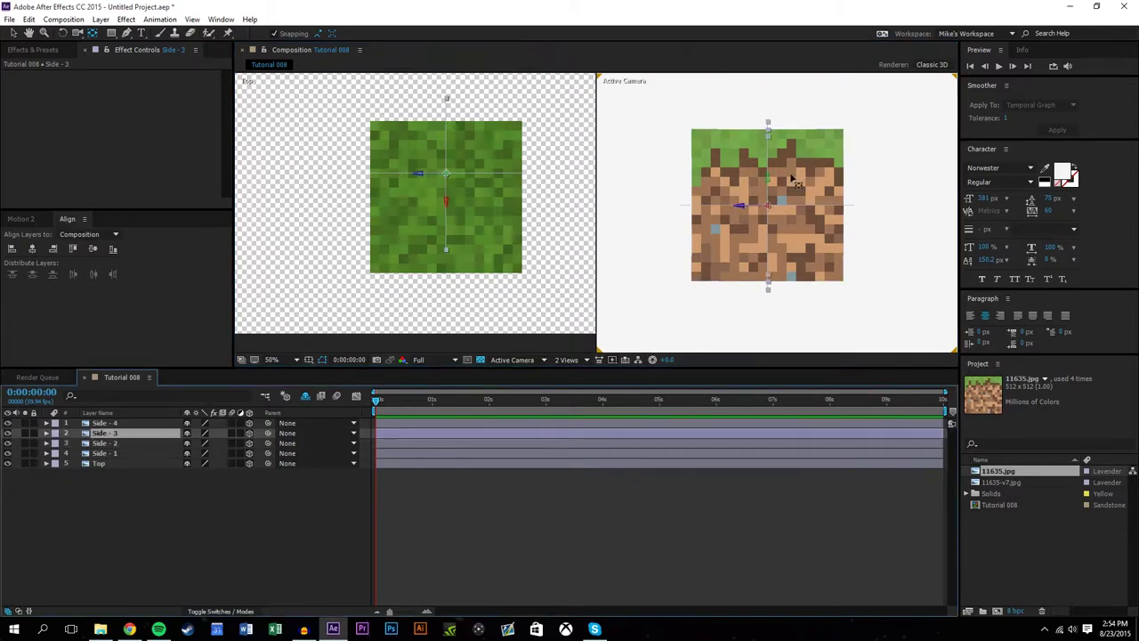
drag(771, 209, 844, 138)
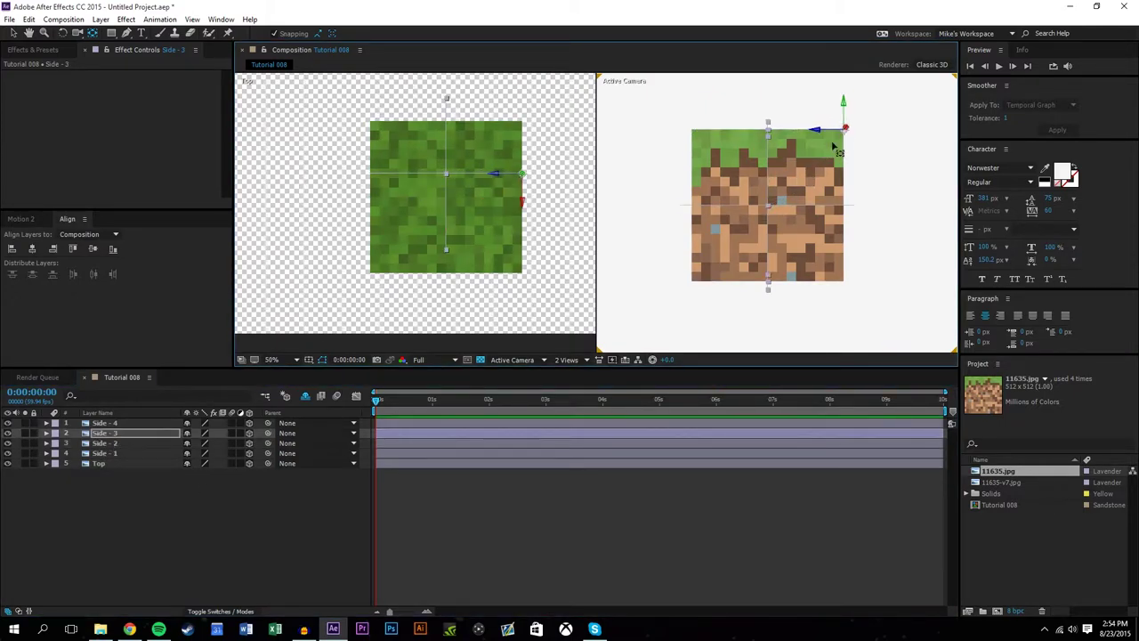
click(105, 423)
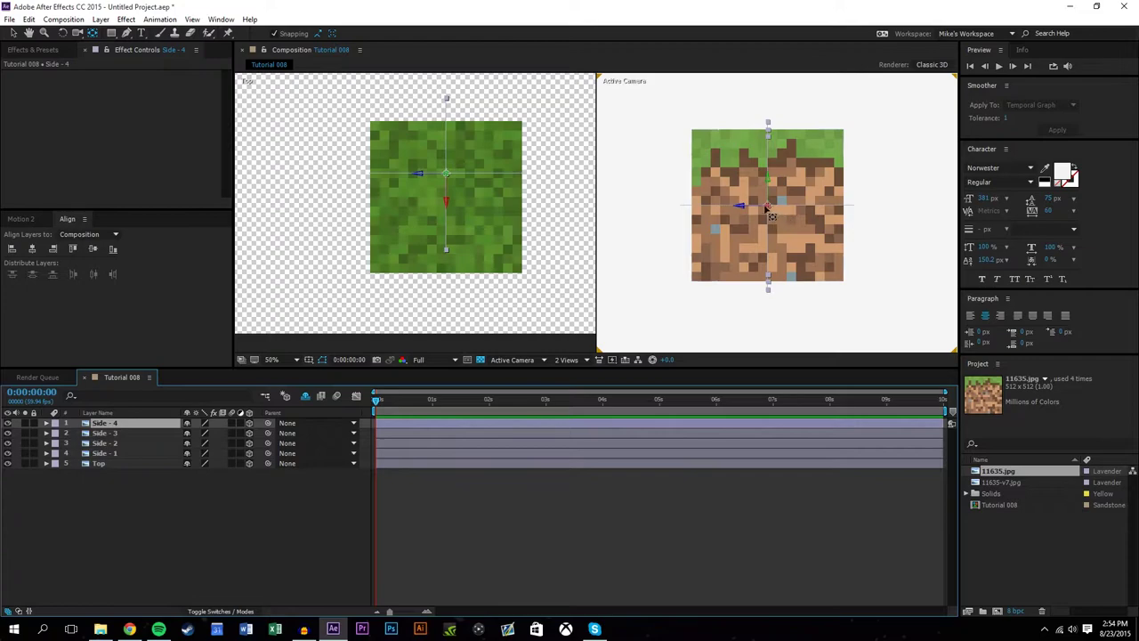
drag(768, 206, 843, 294)
Move the Side - 2 layer's anchor point to the lower-left corner of the dirt face, and return to the Selection tool
click(105, 442)
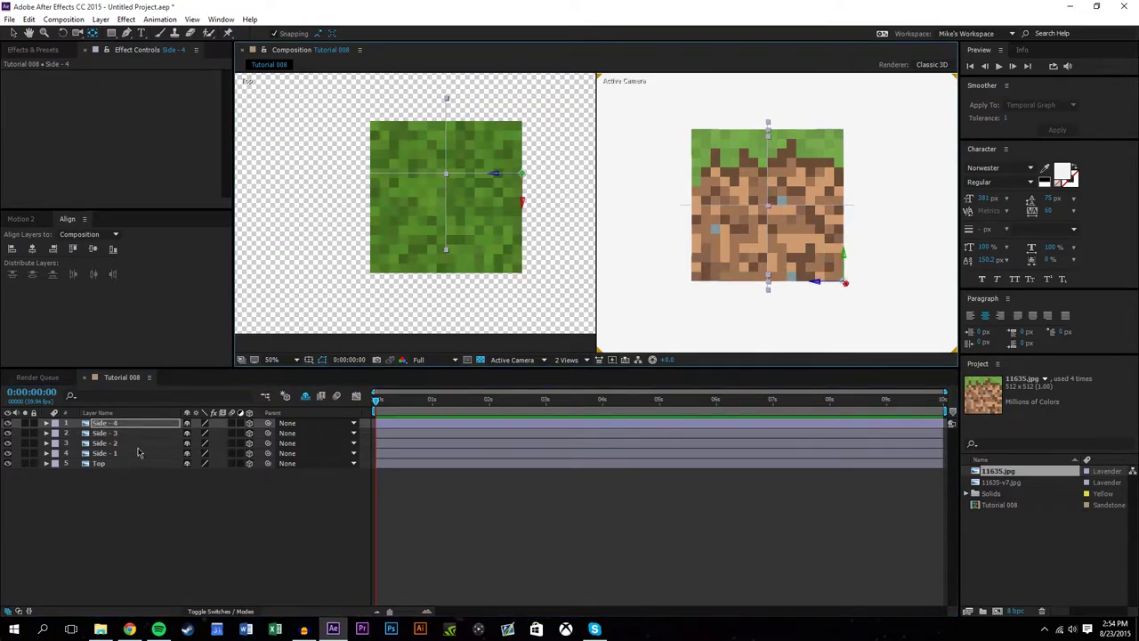
drag(697, 137, 691, 282)
click(11, 33)
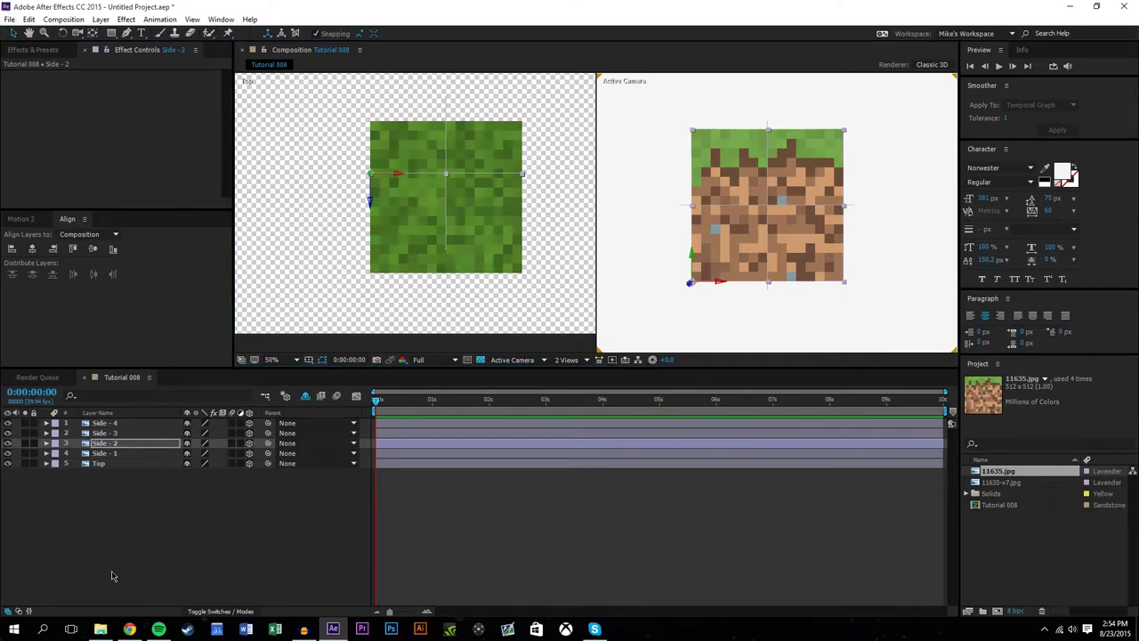
click(115, 576)
click(480, 167)
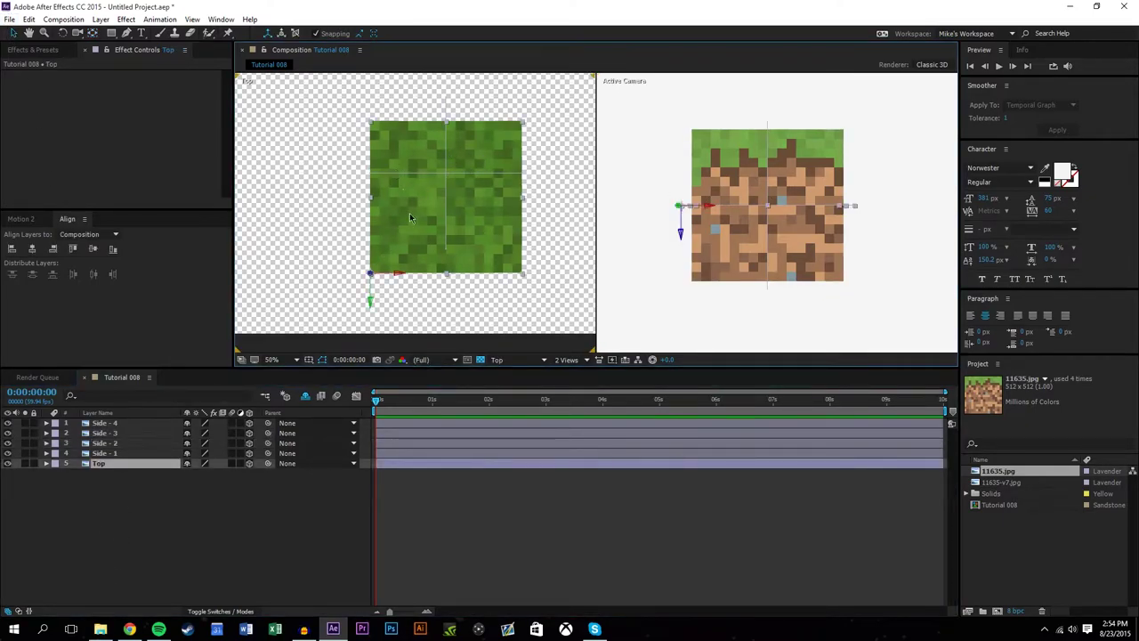
click(167, 541)
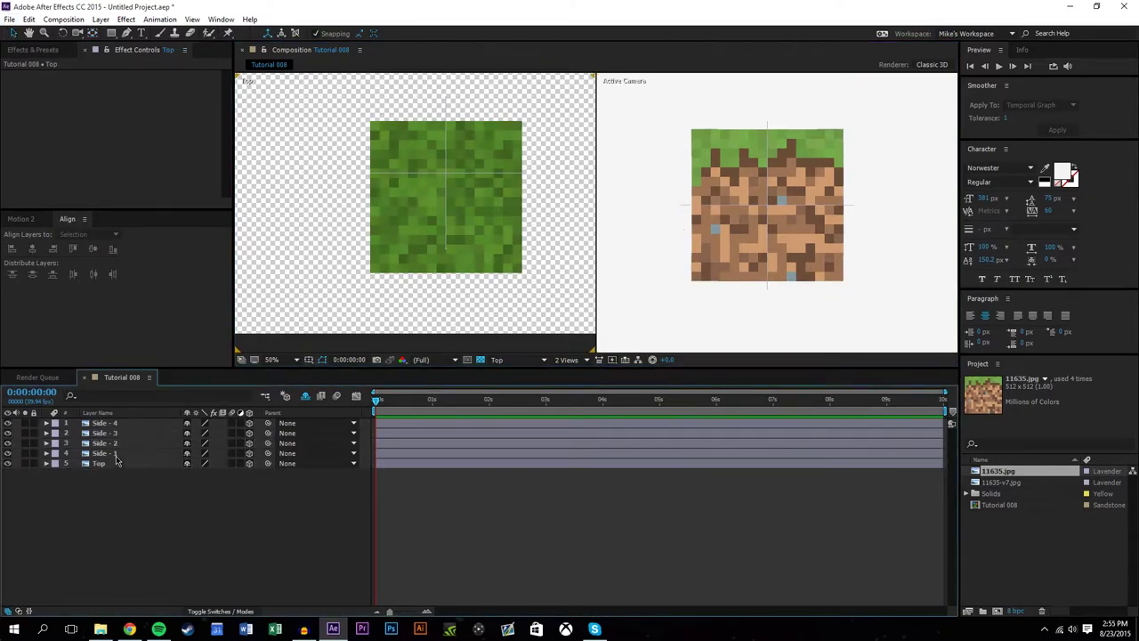
click(116, 454)
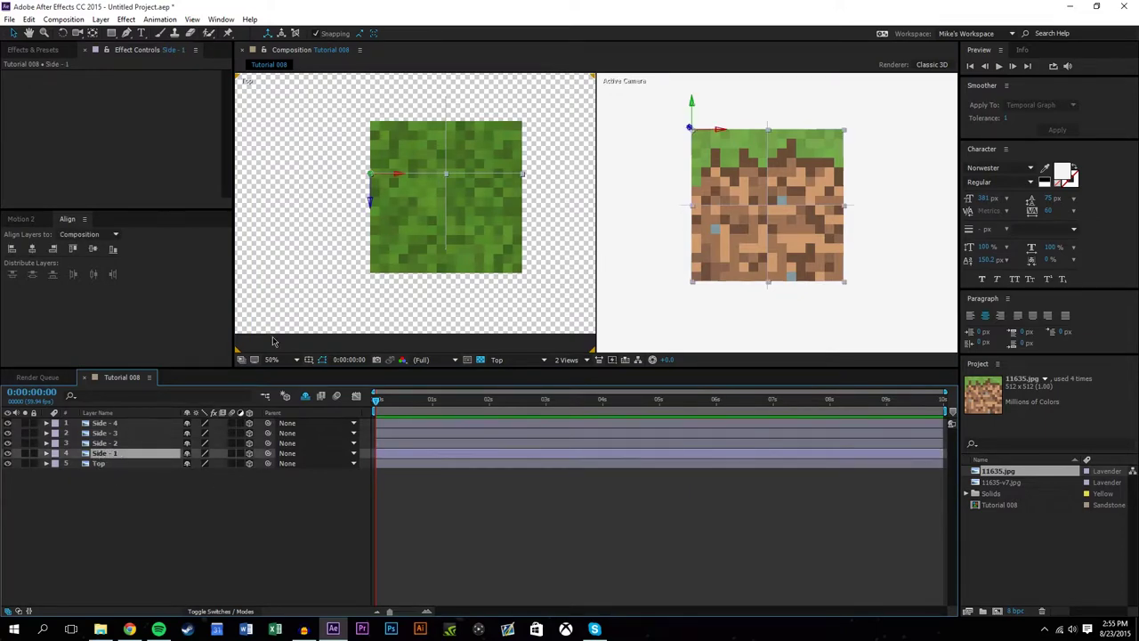
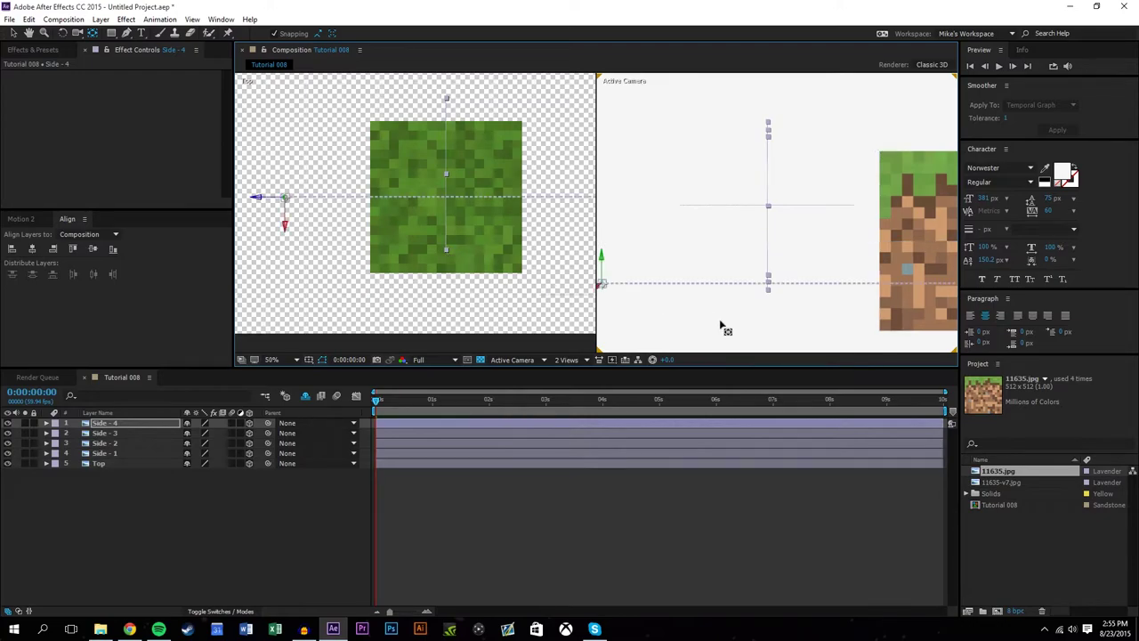
Move the Side - 4 layer away from the centre to the far left side of the composition
click(14, 33)
drag(741, 294, 392, 274)
scroll(865, 239, down, 2)
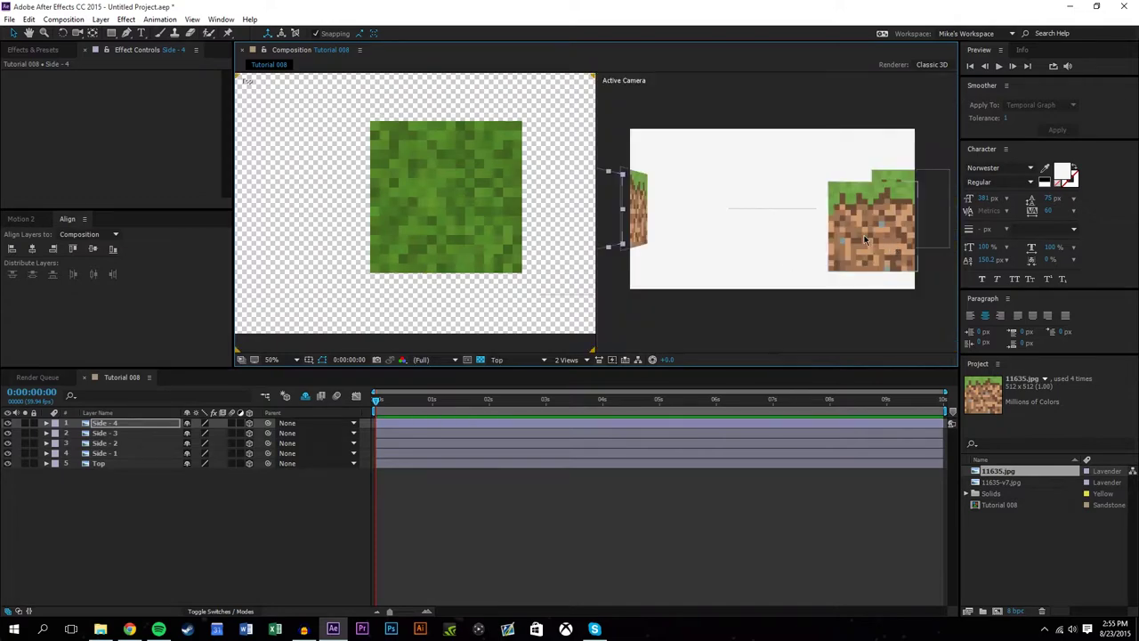
Snap the Side - 1 layer's upper-left corner to the front-left corner of the grass top, keeping Side - 1 selected
click(825, 287)
drag(846, 205, 744, 221)
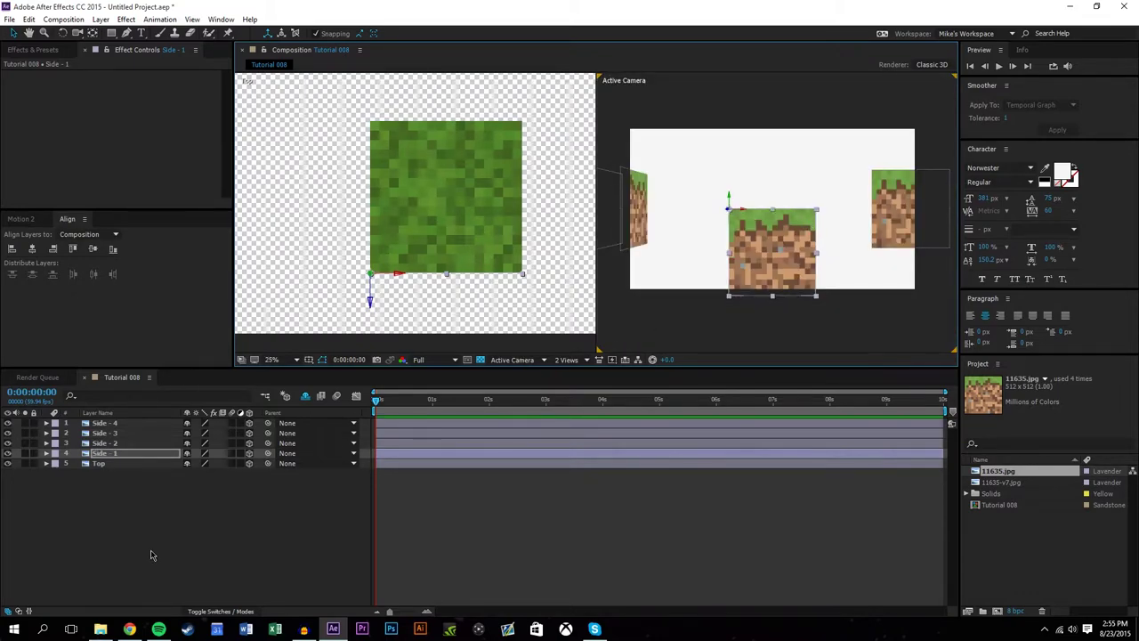
click(115, 478)
click(119, 454)
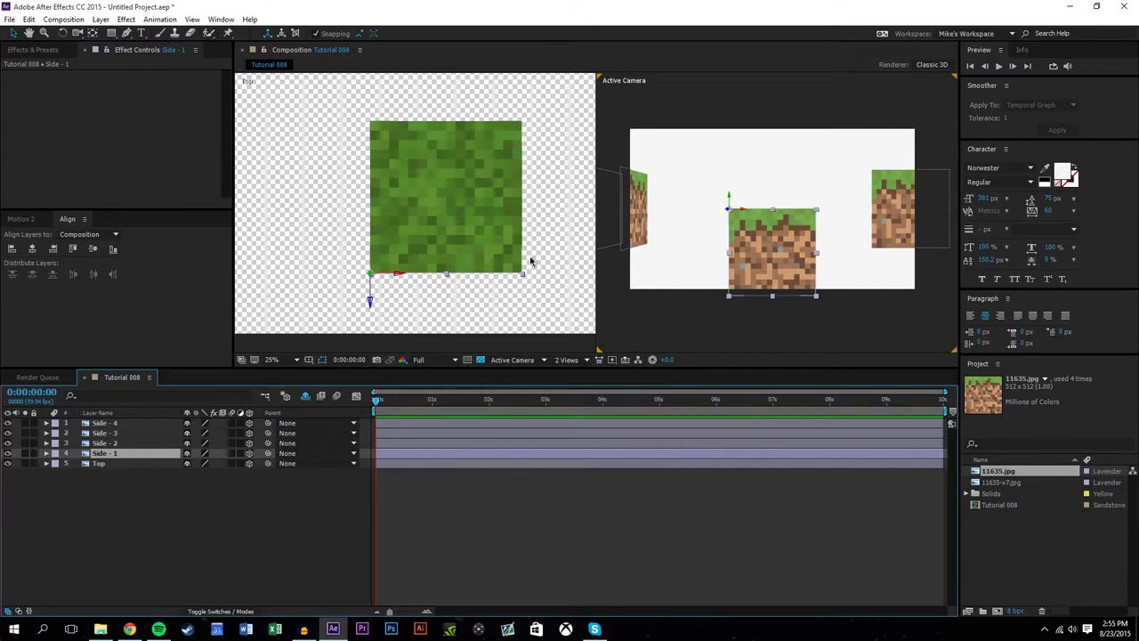
click(568, 360)
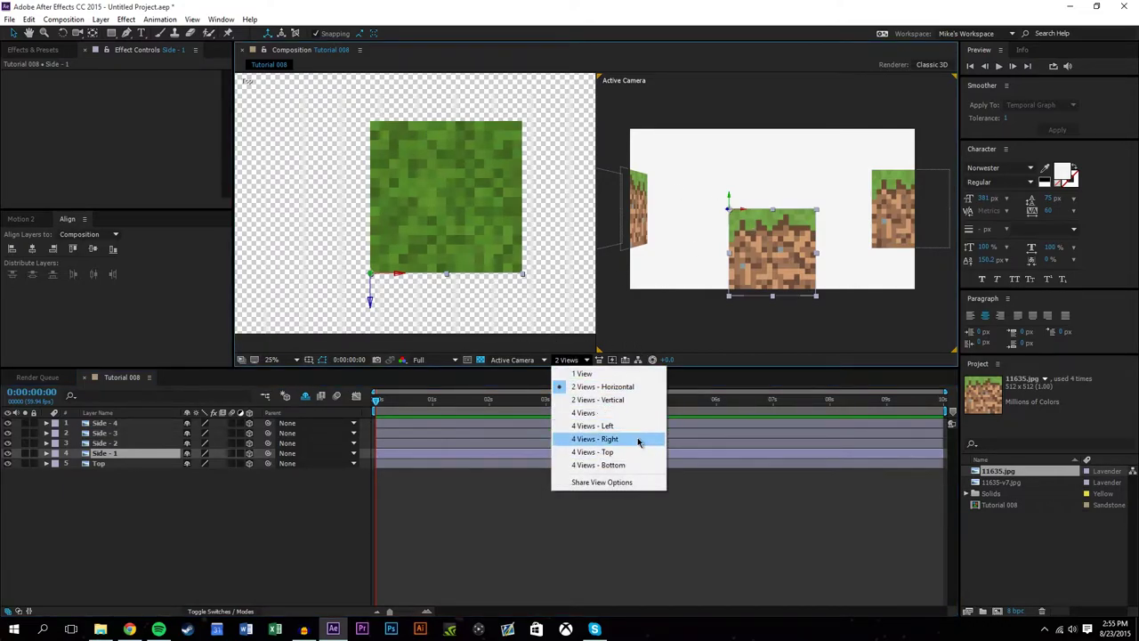
click(623, 413)
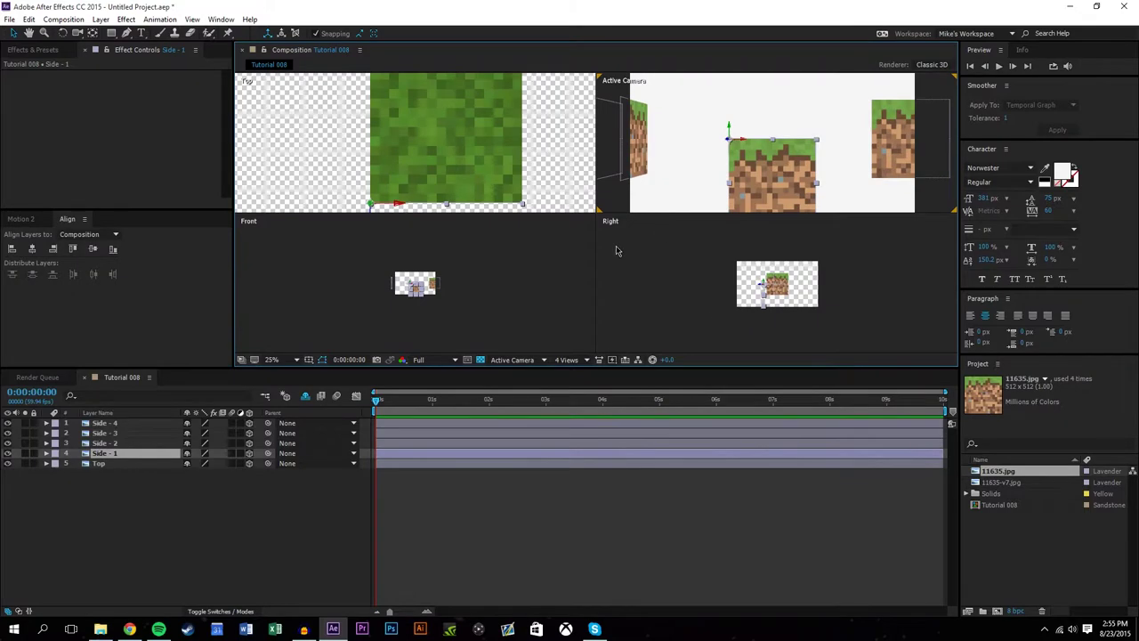
scroll(785, 153, down, 1)
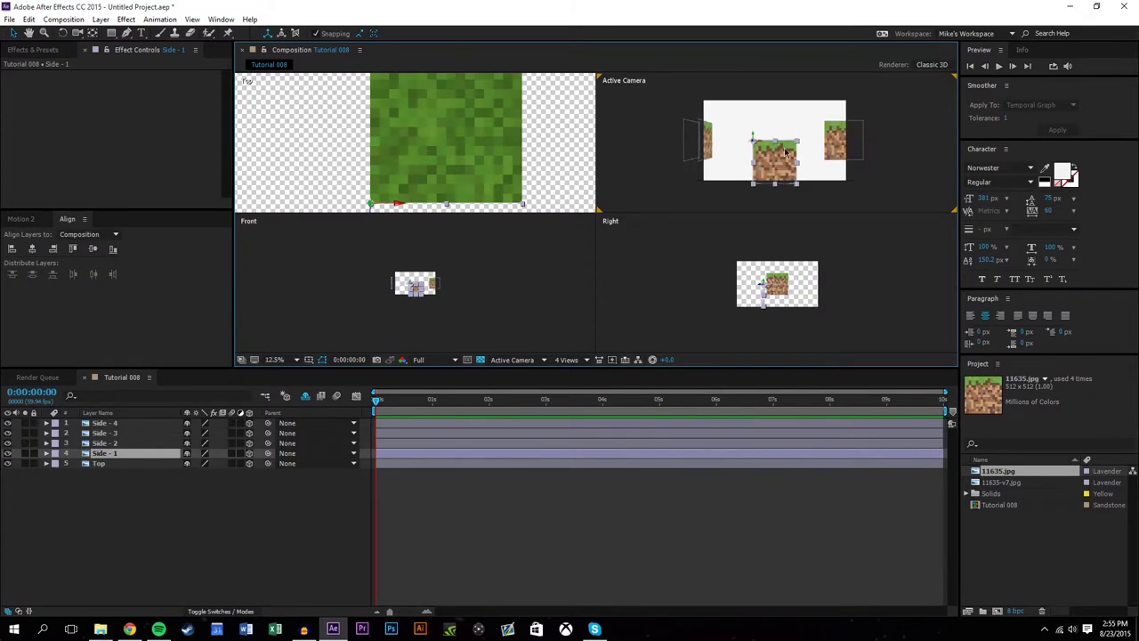
click(567, 360)
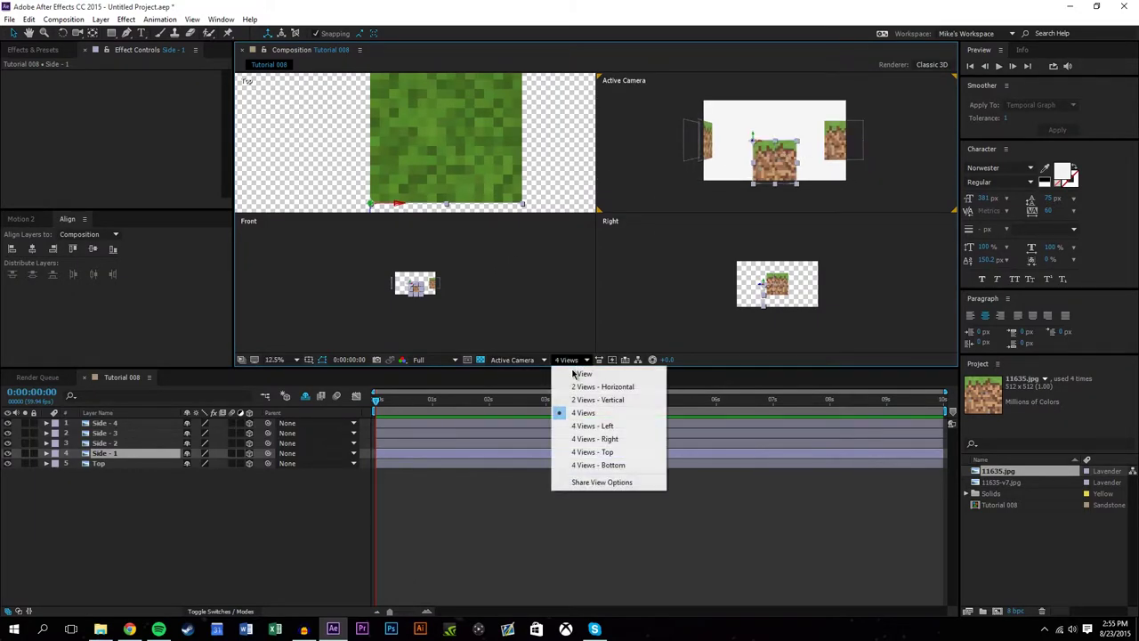
click(590, 465)
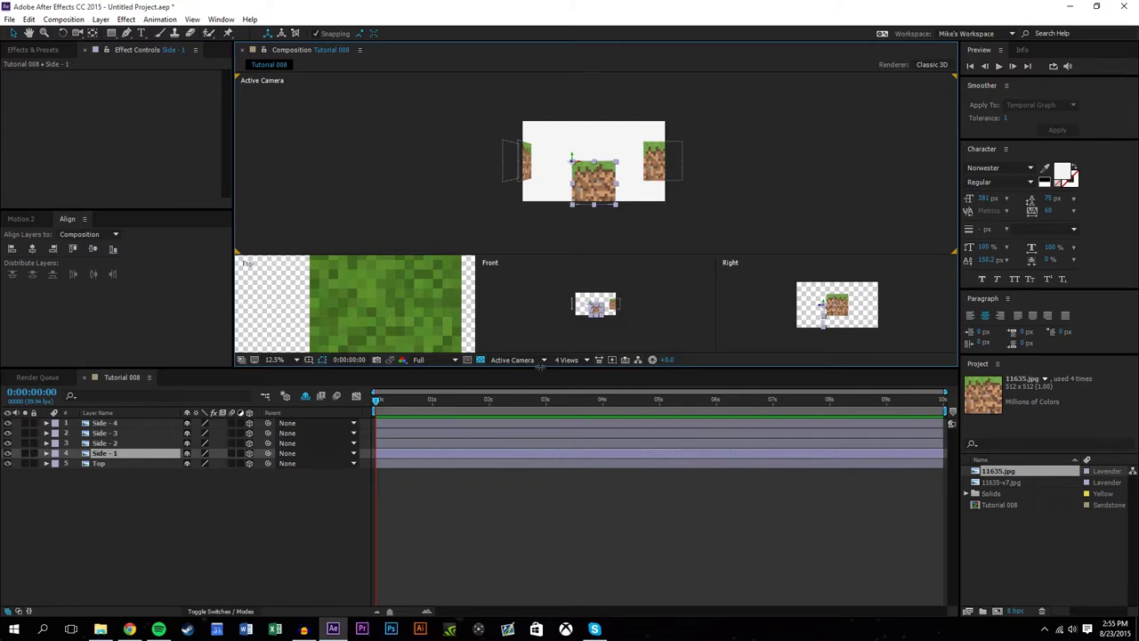
click(568, 359)
click(605, 396)
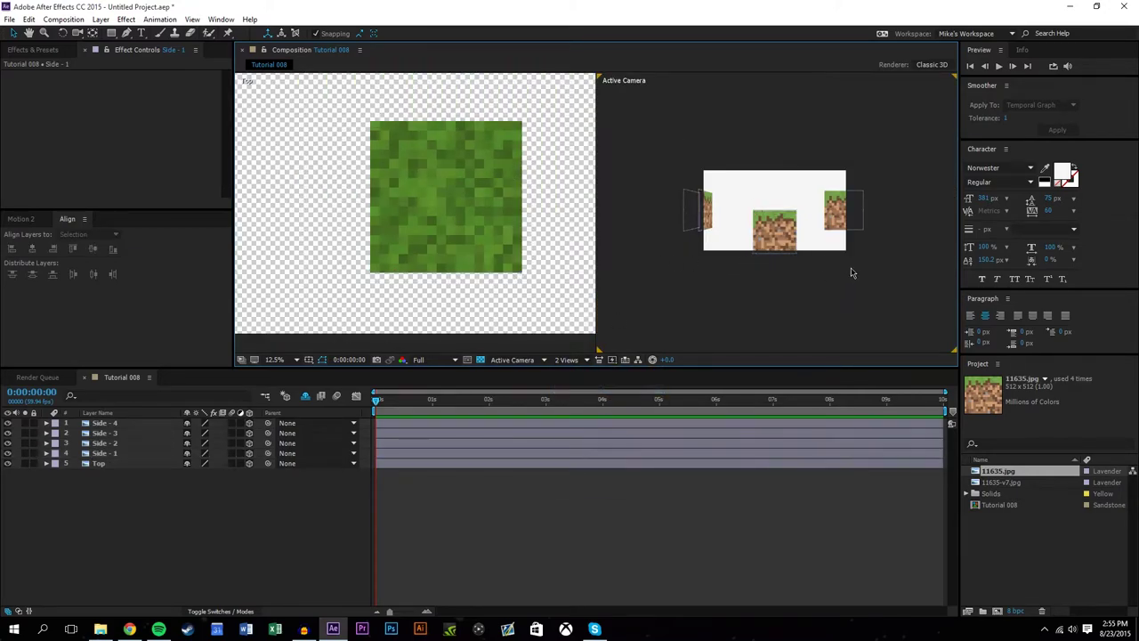
Parent the Side - 1 layer to the Top layer
scroll(851, 272, up, 2)
click(102, 444)
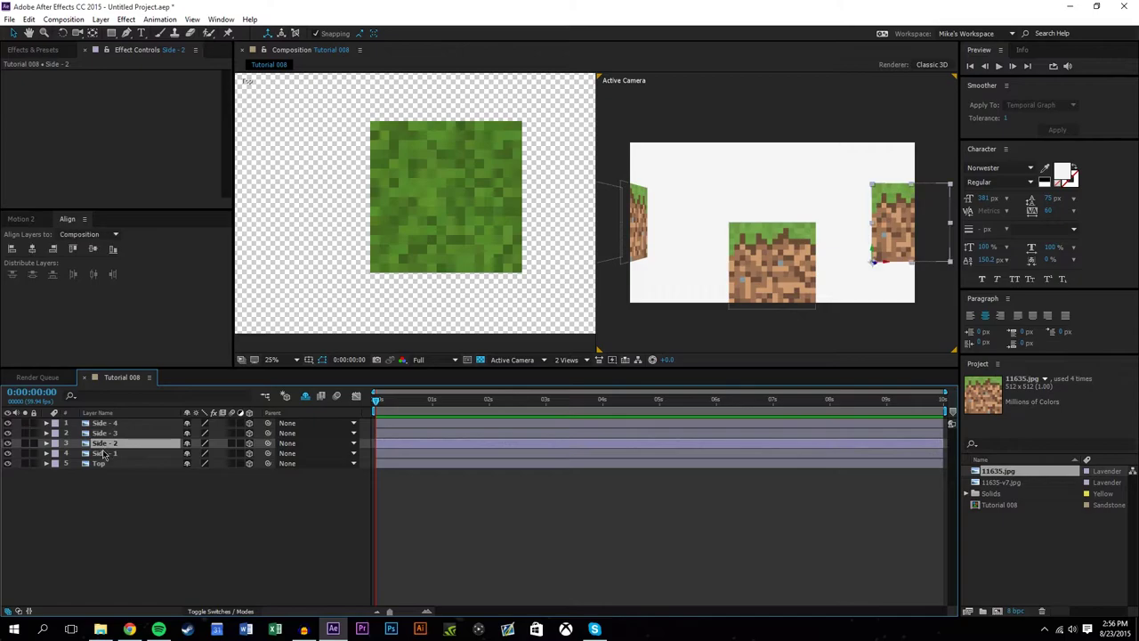
click(108, 454)
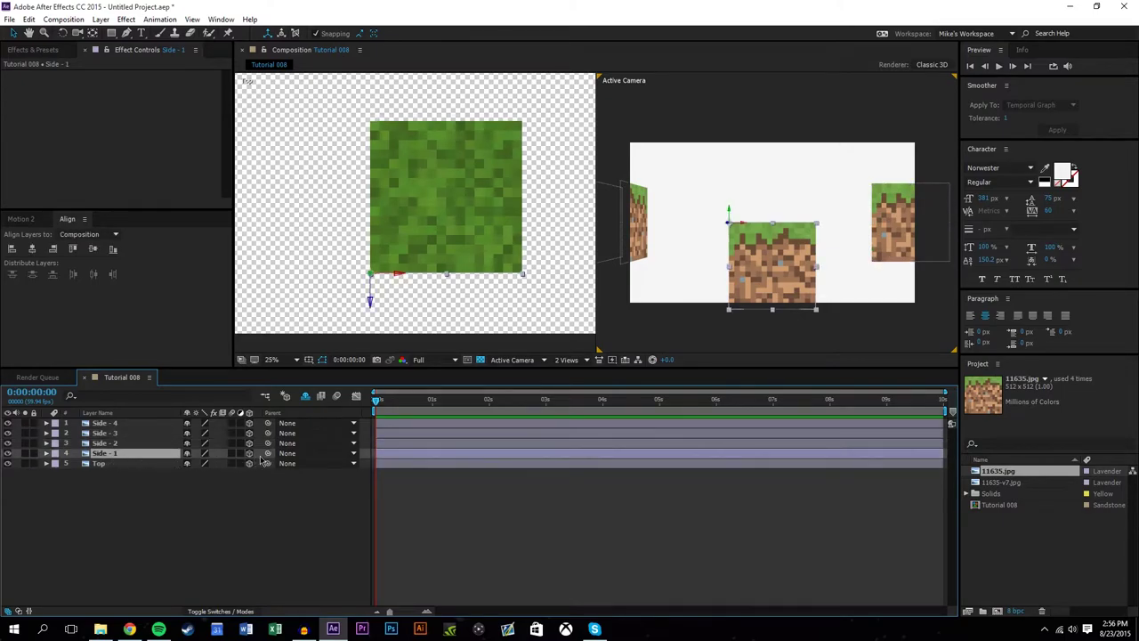
drag(268, 455, 100, 464)
click(157, 526)
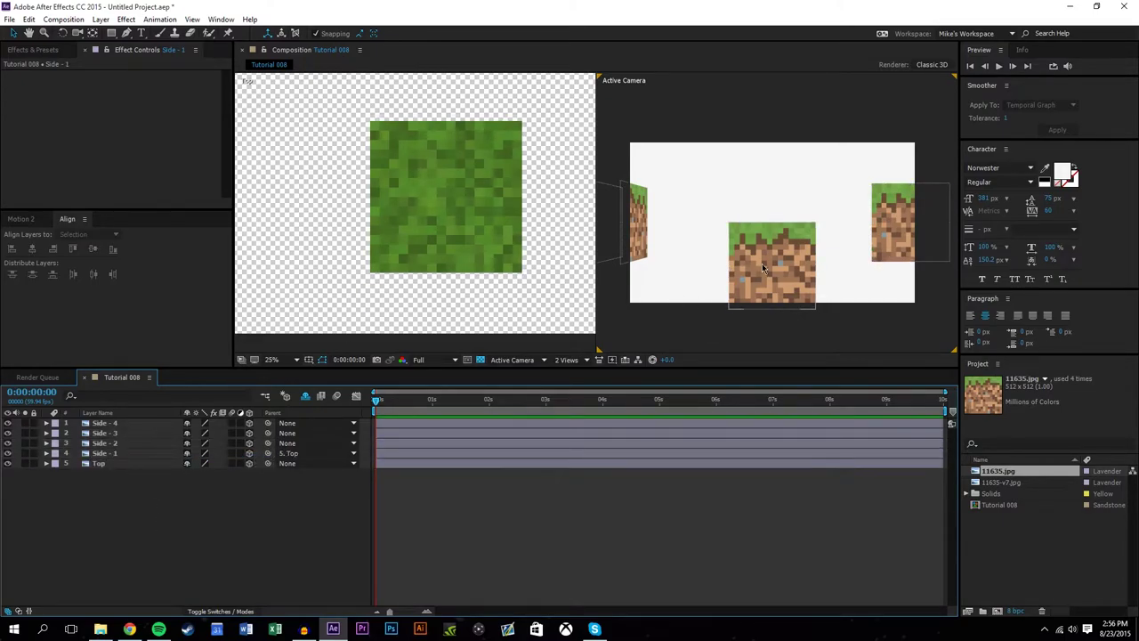
Raise the Top layer along its vertical axis so the block sits closer to the composition's centre
click(99, 463)
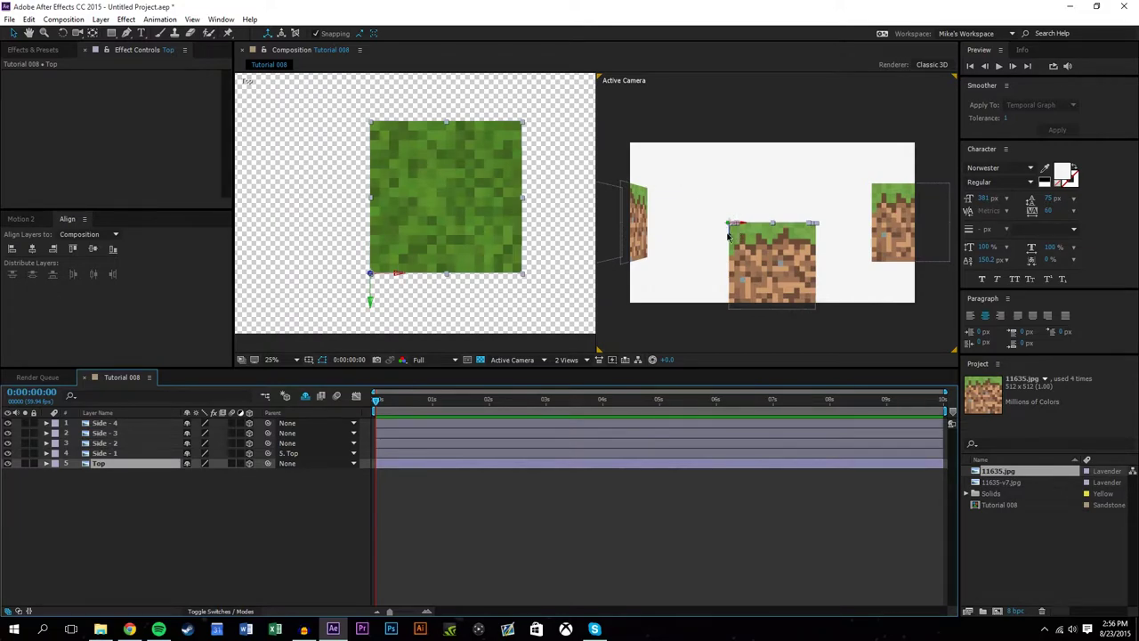
drag(728, 236, 732, 203)
click(232, 529)
Move the Side - 2 layer from the right side of the composition to behind the grass top
click(907, 236)
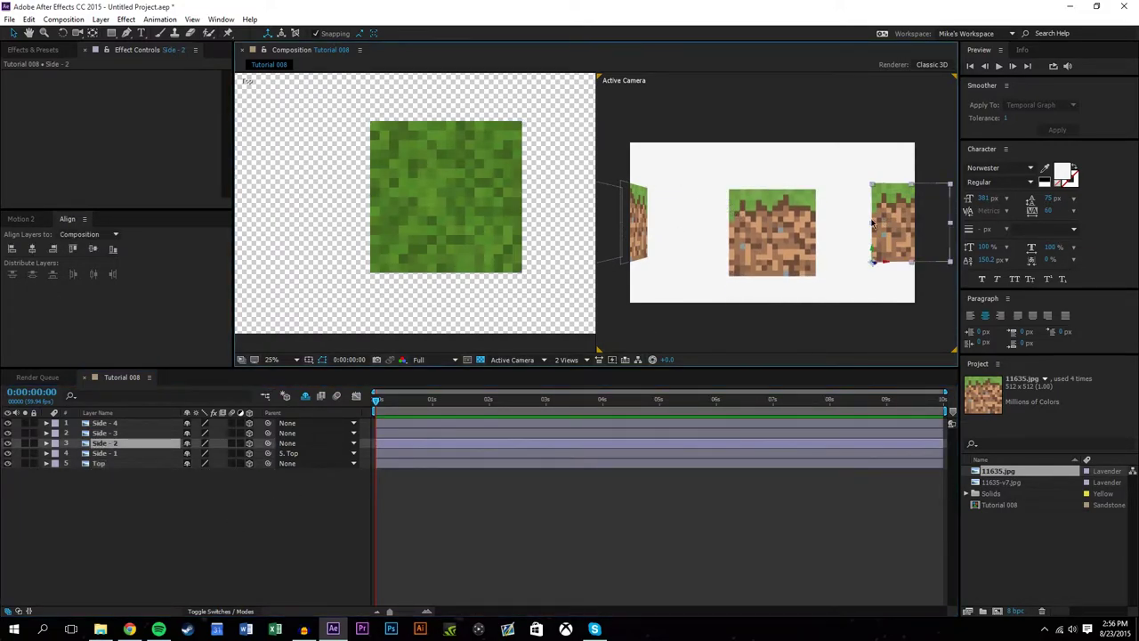
scroll(362, 174, down, 2)
drag(536, 208, 421, 146)
scroll(387, 142, up, 2)
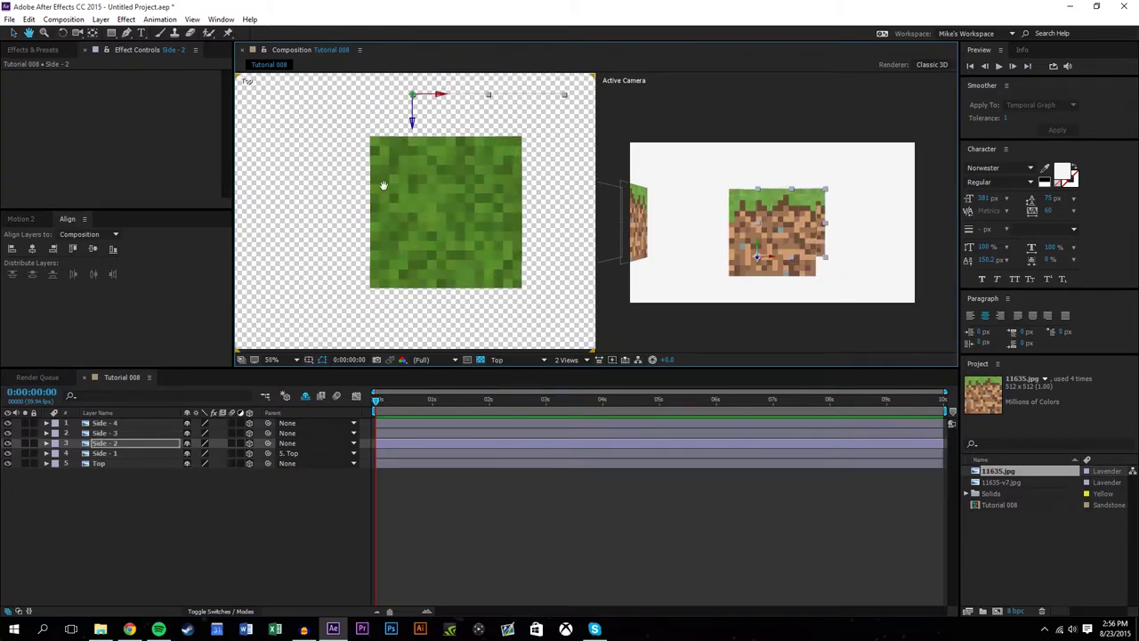
drag(454, 199, 427, 224)
click(463, 201)
click(440, 217)
click(424, 202)
mouse_move(413, 203)
mouse_down()
mouse_move(387, 221)
mouse_move(411, 204)
mouse_up()
key(ctrl+z)
click(828, 213)
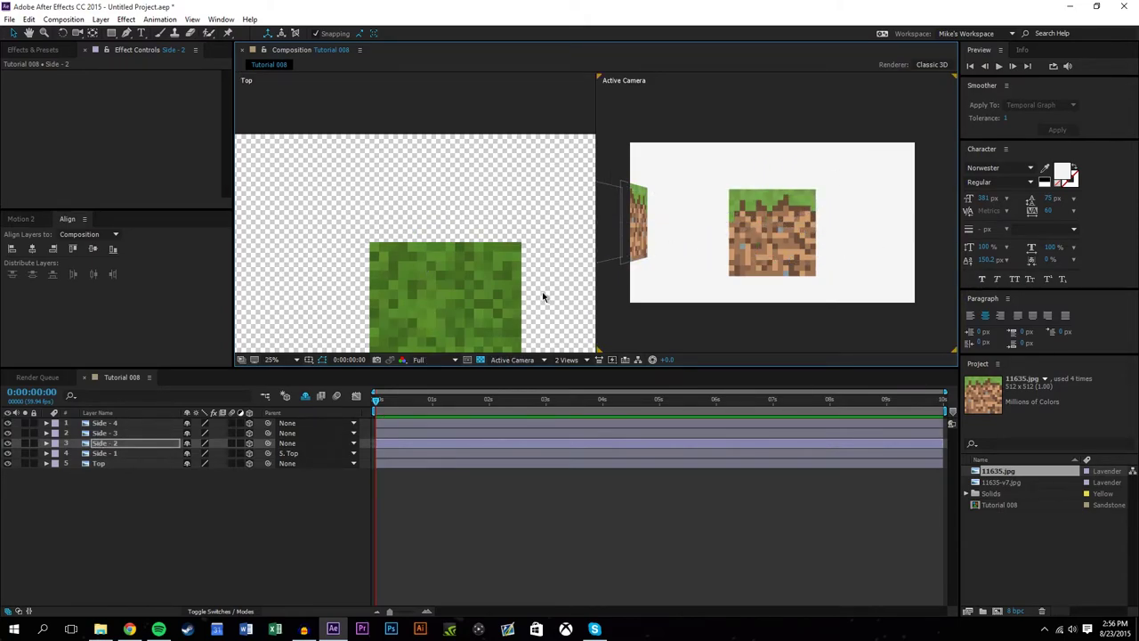
key(ctrl+z)
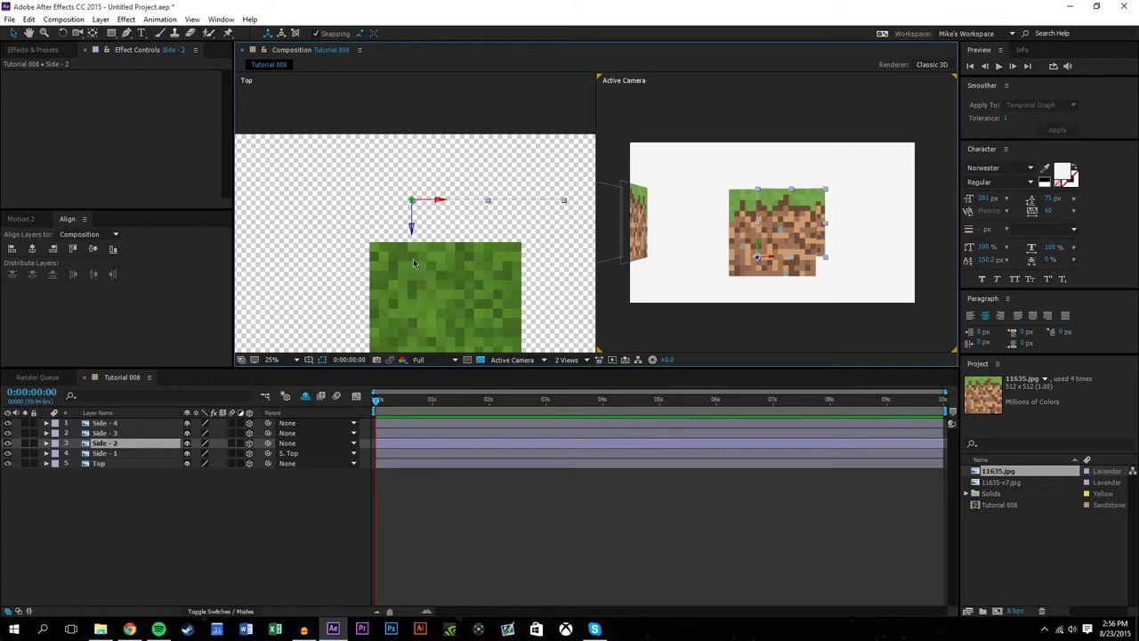
Align Side - 2 with the back-left corner of the grass top in the Top view, adjusting its sideways position and depth
drag(437, 201, 397, 210)
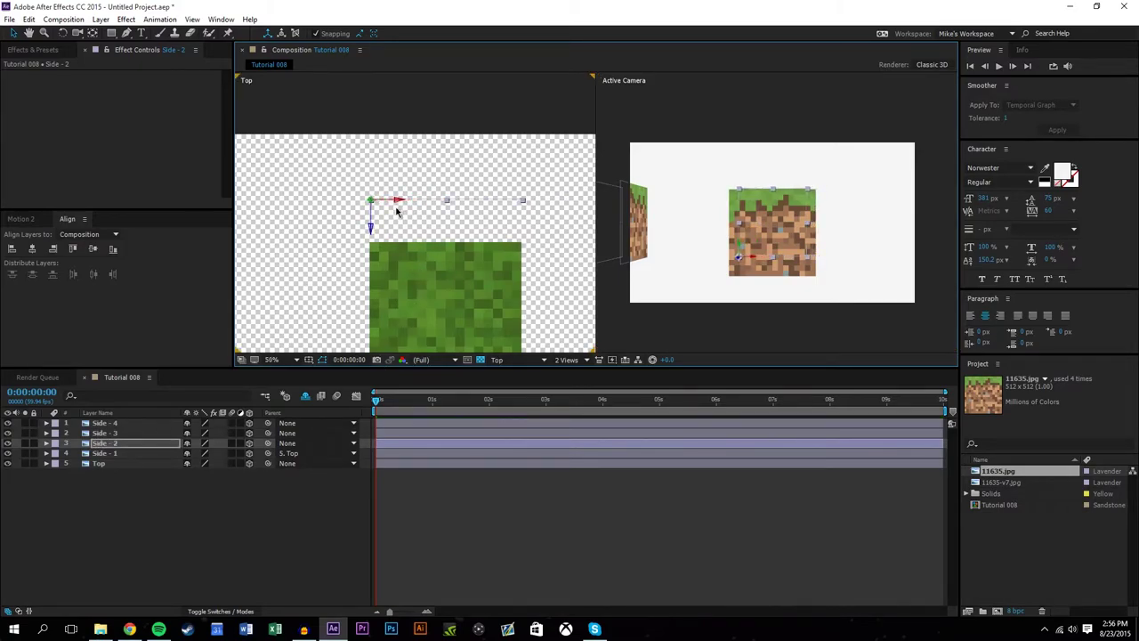
scroll(370, 227, up, 7)
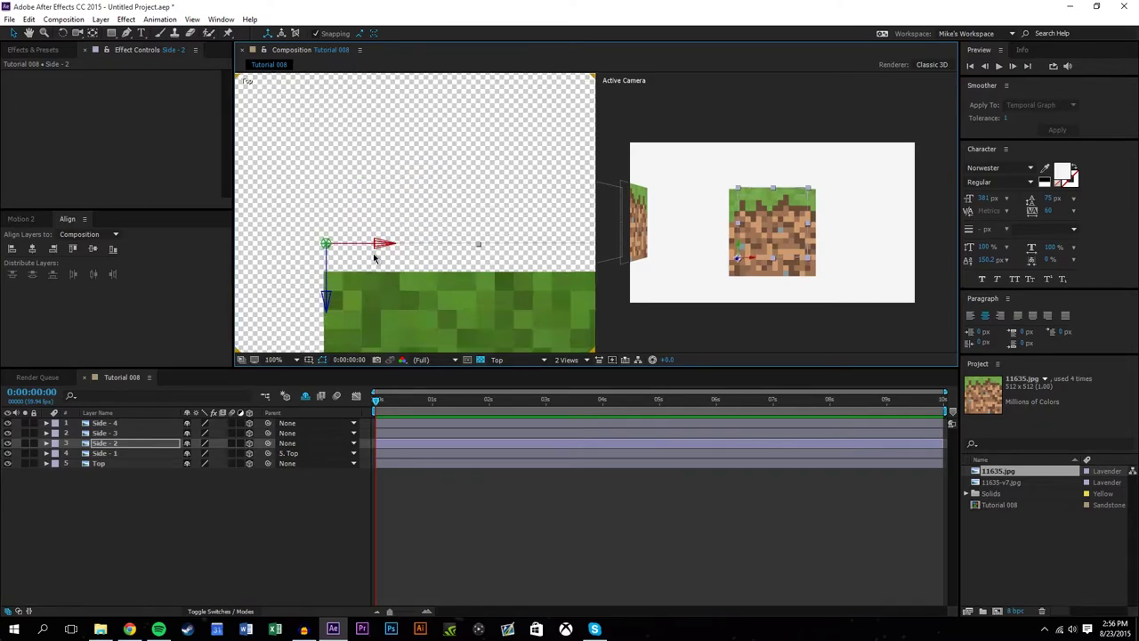
scroll(306, 330, down, 3)
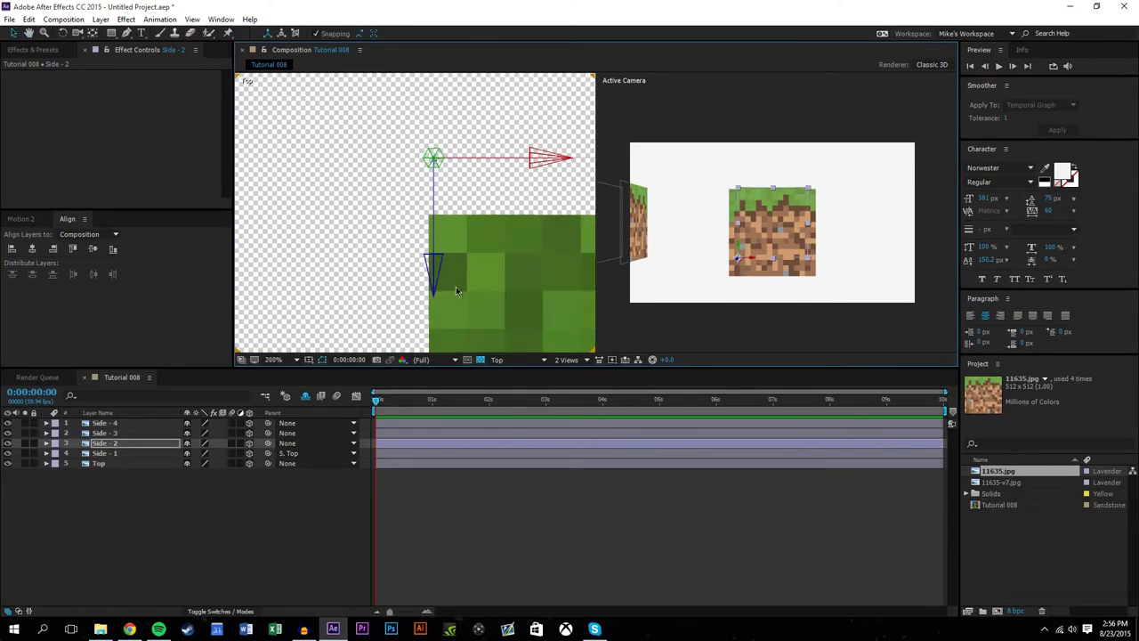
drag(436, 270, 435, 323)
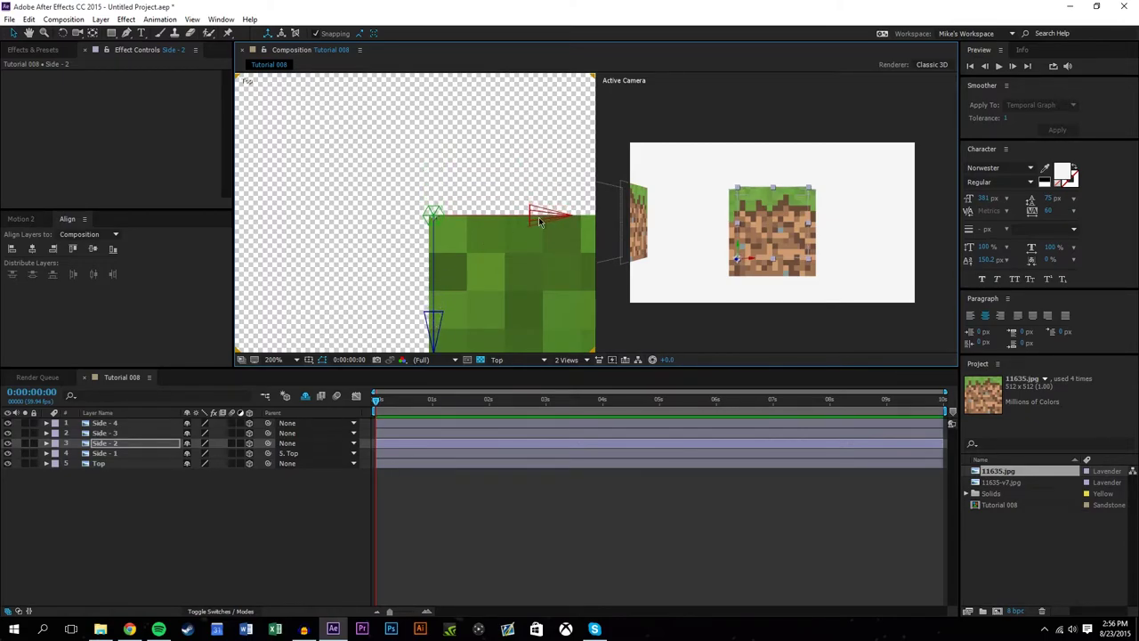
drag(541, 219, 536, 224)
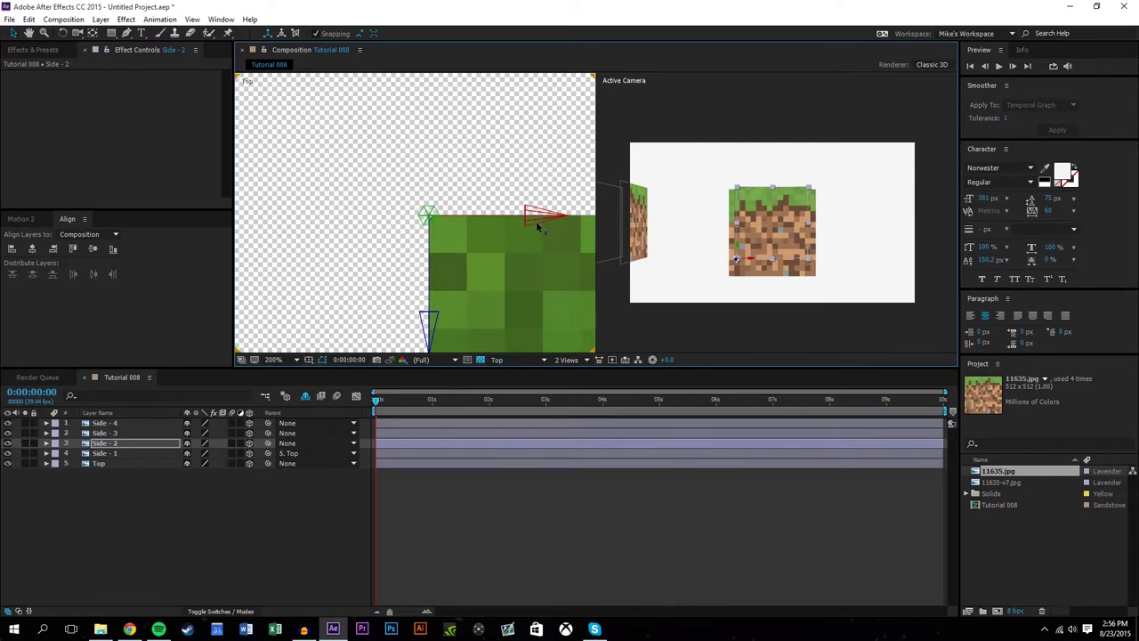
Snap Side - 2 to the upper-left corner of the front face in the camera view, and push it back to the grass top's rear edge
scroll(778, 215, up, 5)
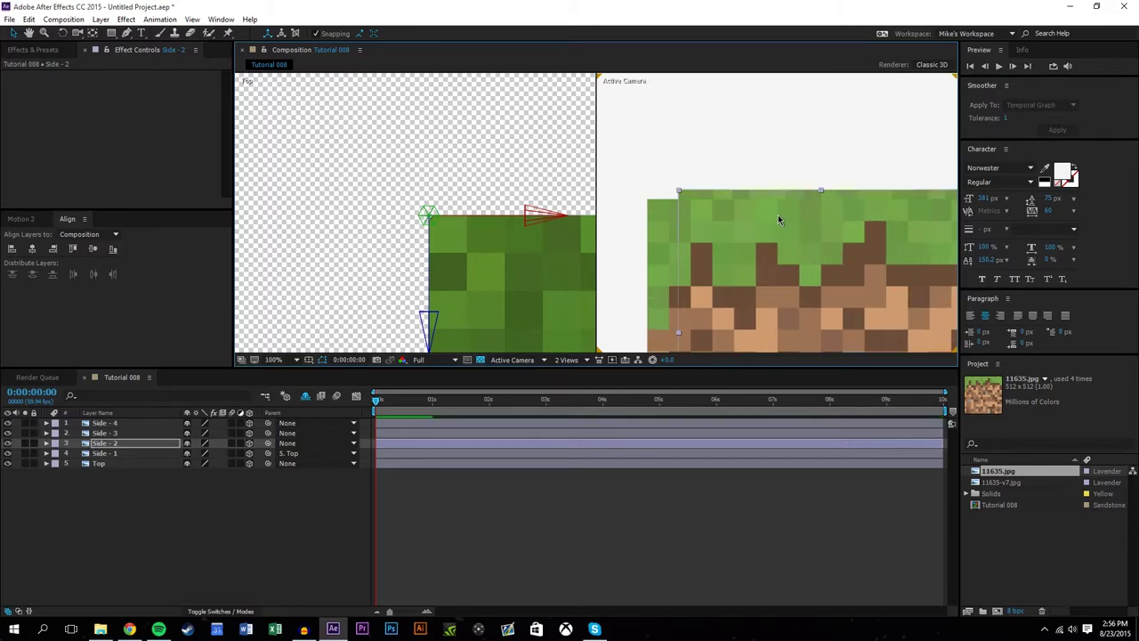
scroll(710, 193, down, 2)
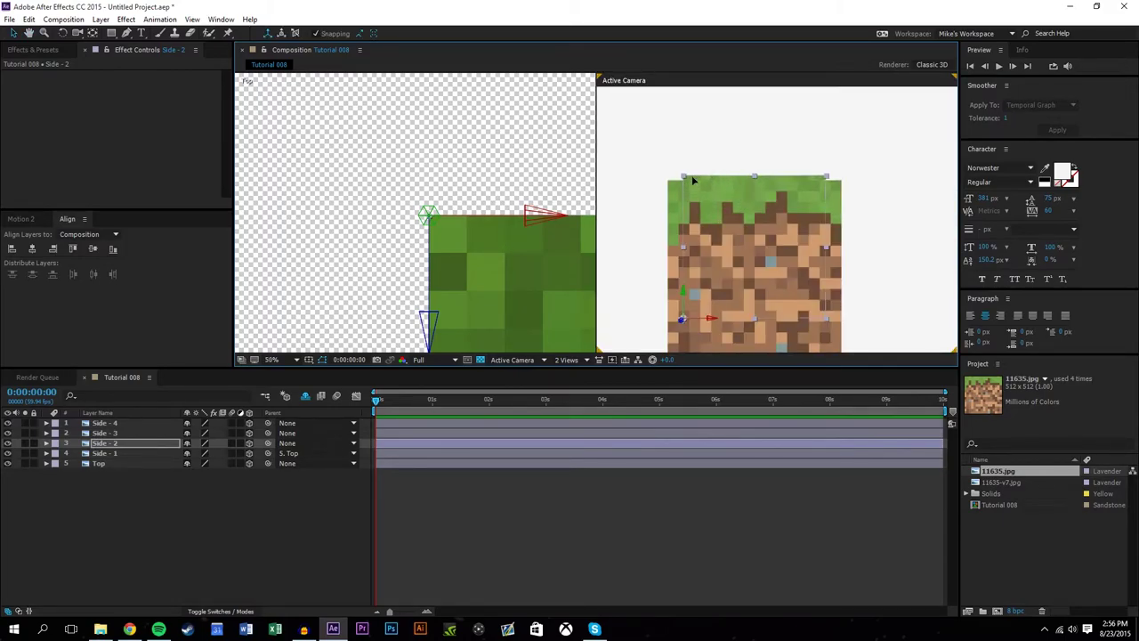
click(680, 182)
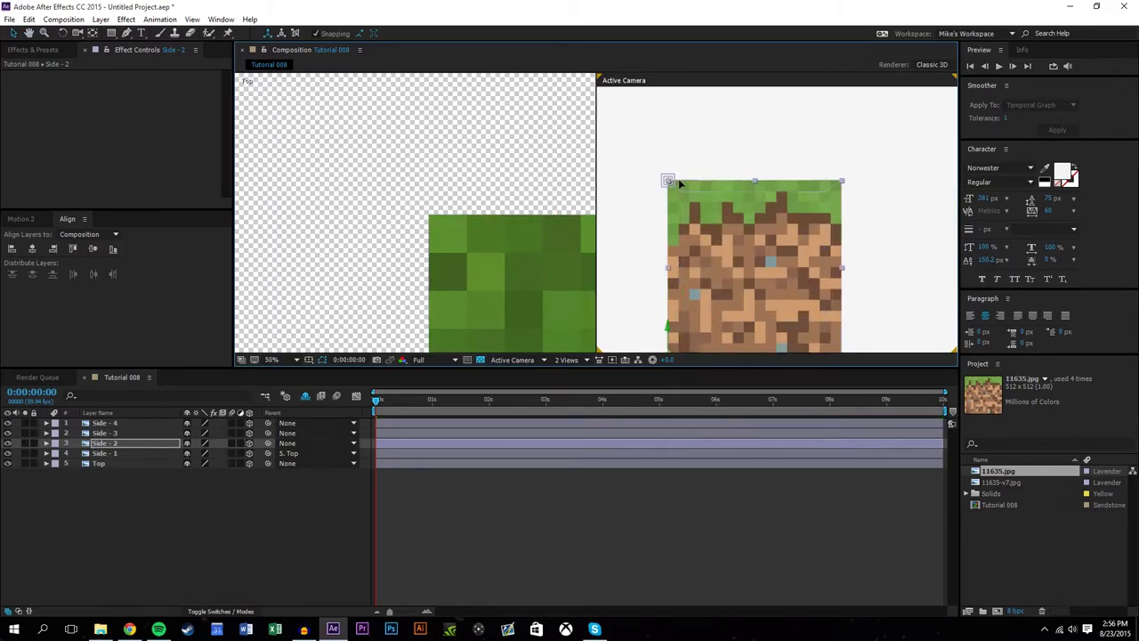
scroll(473, 227, down, 2)
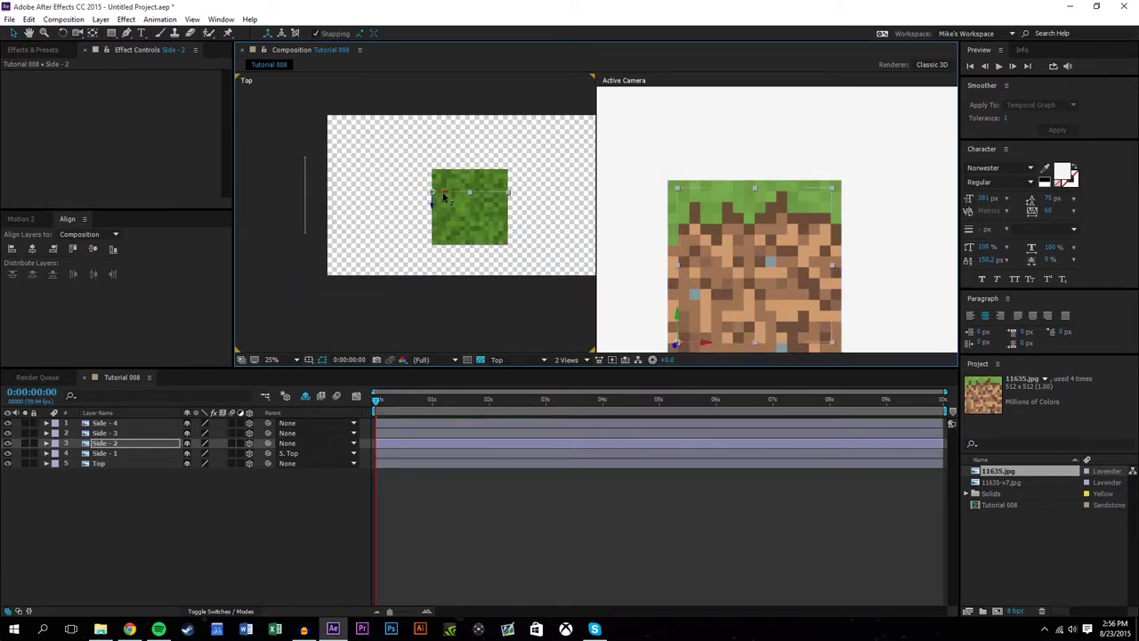
scroll(443, 194, up, 4)
drag(455, 306, 458, 263)
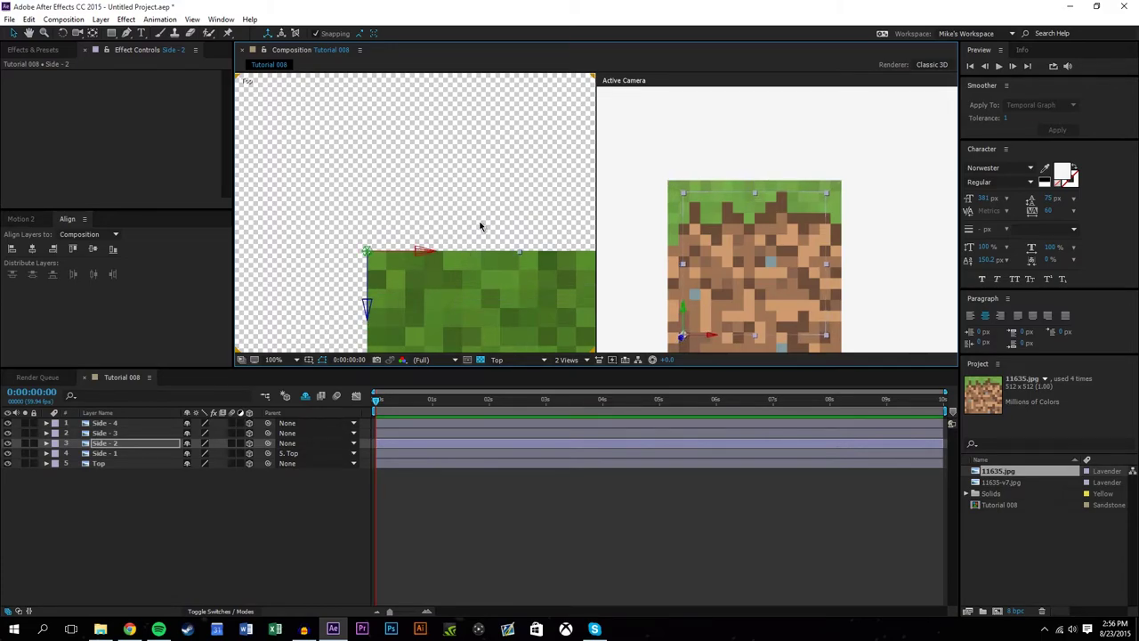
scroll(549, 217, down, 4)
scroll(813, 253, down, 2)
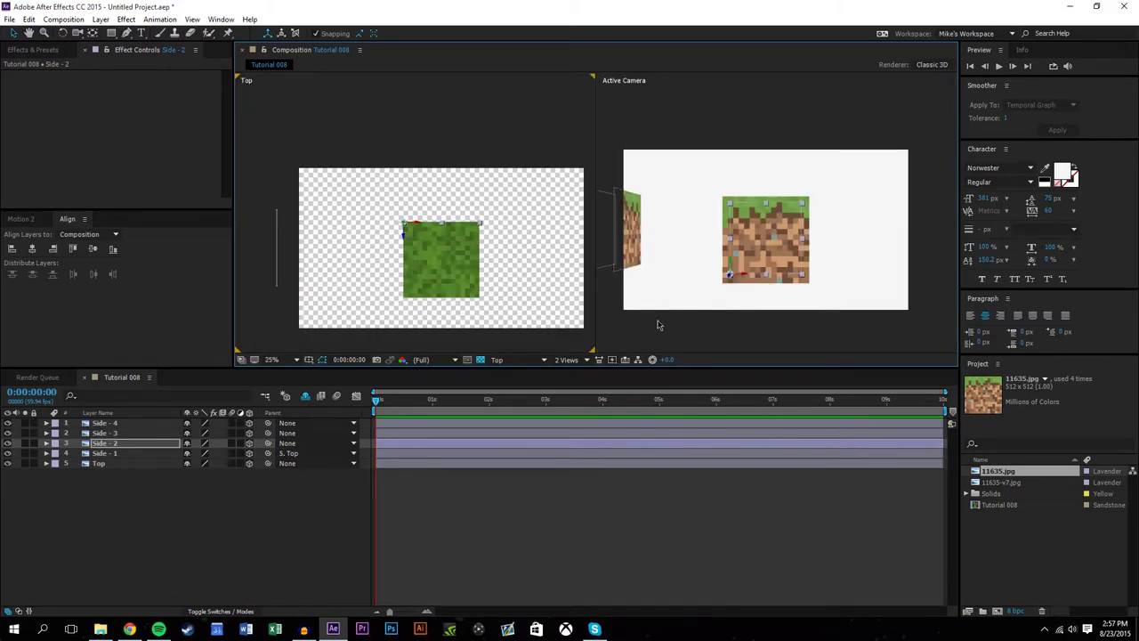
Move the Side - 3 layer onto the left edge of the grass top, aligning its corners with the block
click(634, 258)
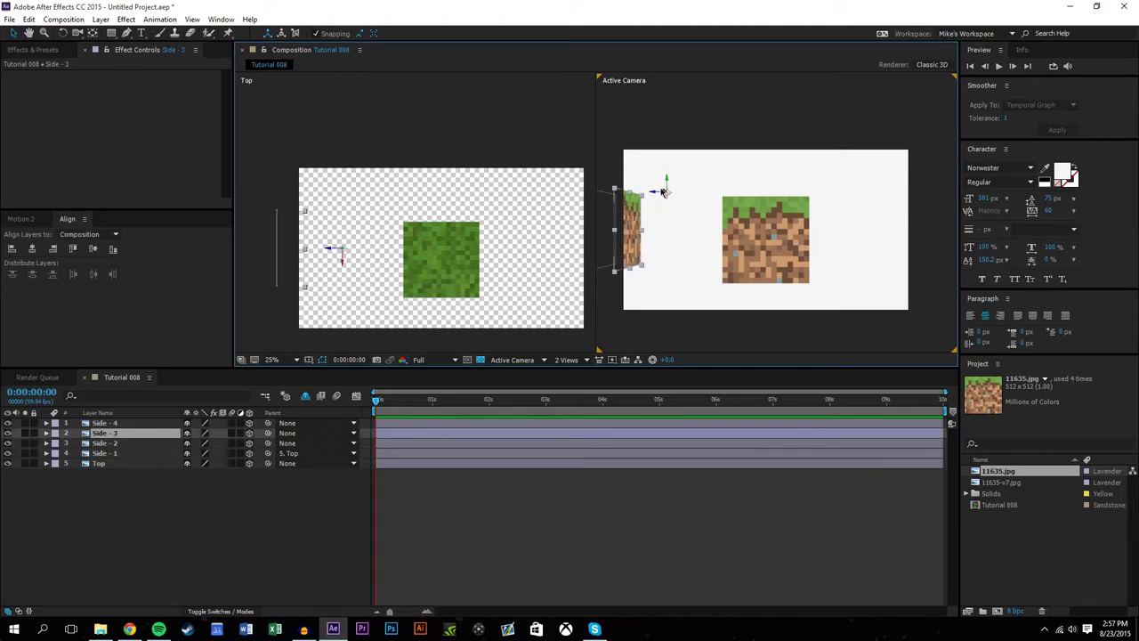
drag(646, 207, 714, 209)
scroll(362, 238, up, 2)
drag(362, 239, 457, 129)
drag(490, 201, 522, 198)
click(469, 134)
click(474, 136)
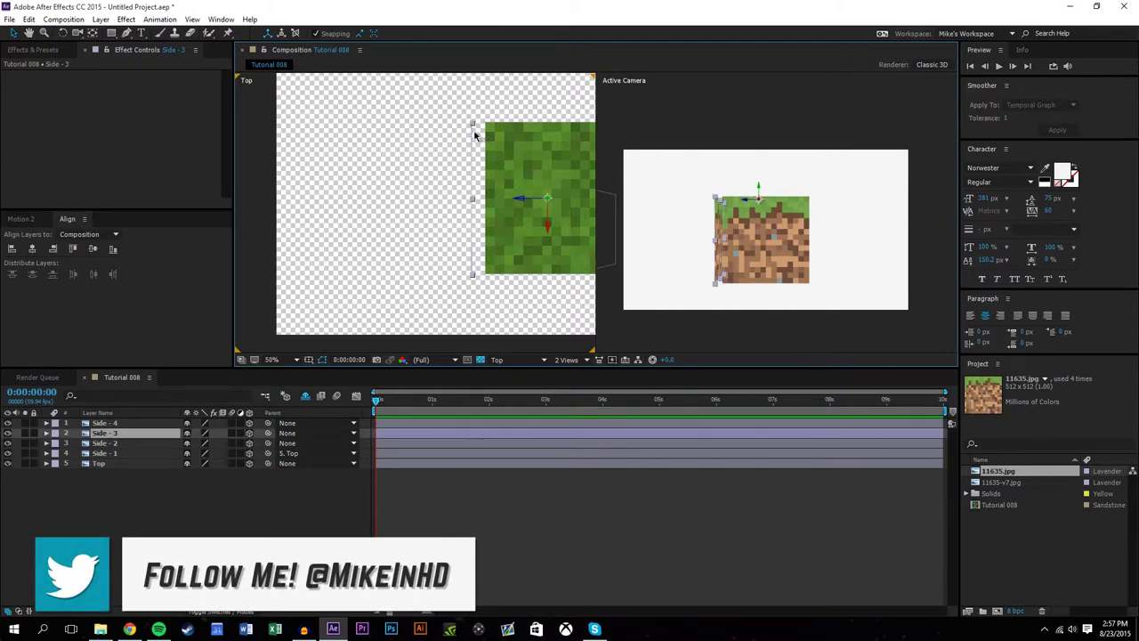
drag(473, 128, 487, 128)
drag(515, 176, 393, 200)
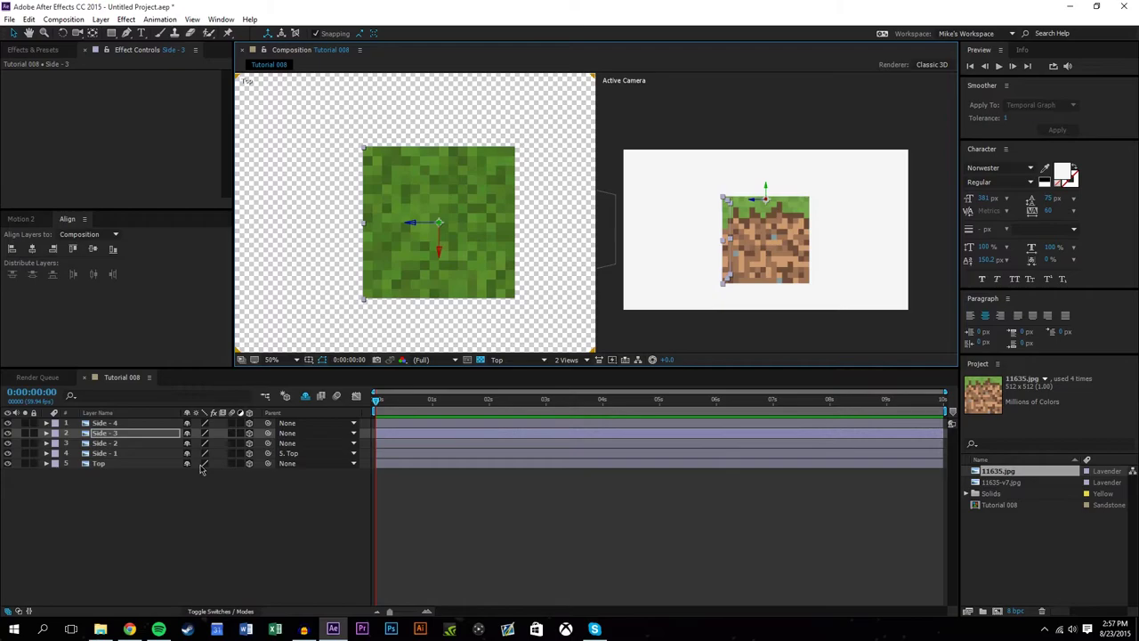
click(164, 498)
Move the Side - 4 layer from the left of the composition to just beyond the right edge of the grass top
click(139, 424)
scroll(433, 175, down, 4)
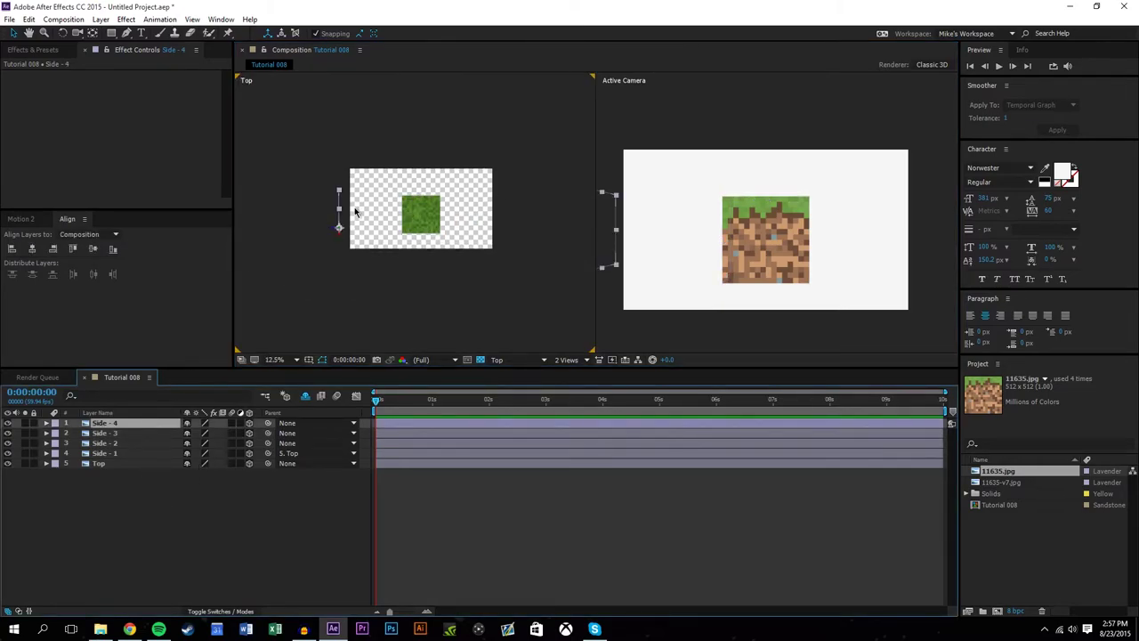
drag(338, 222, 449, 212)
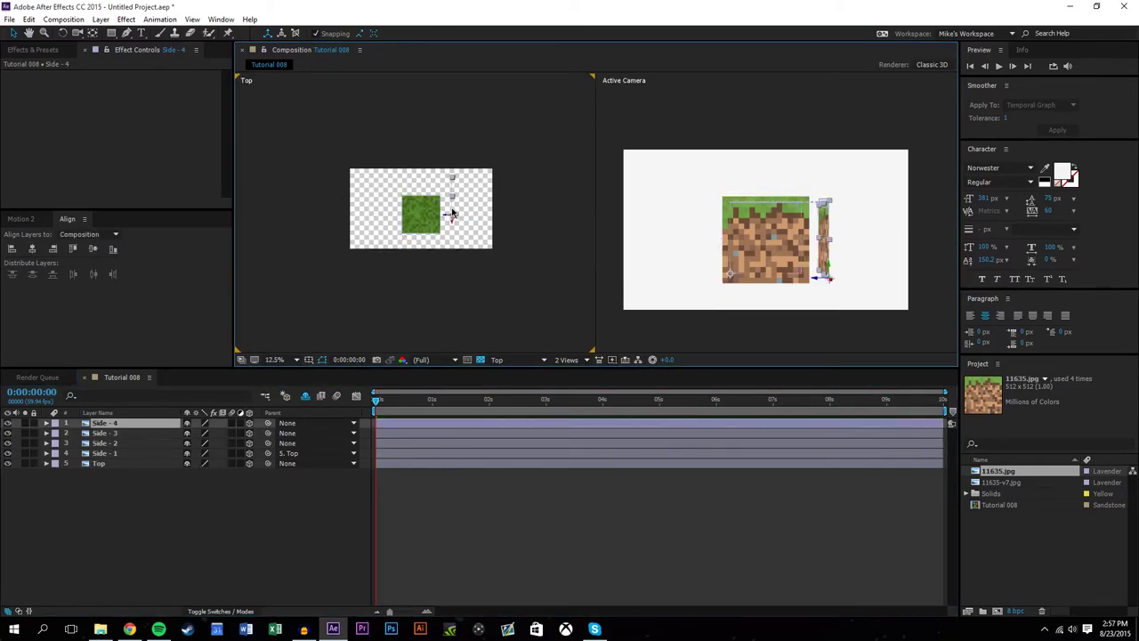
scroll(462, 204, up, 5)
scroll(410, 210, down, 2)
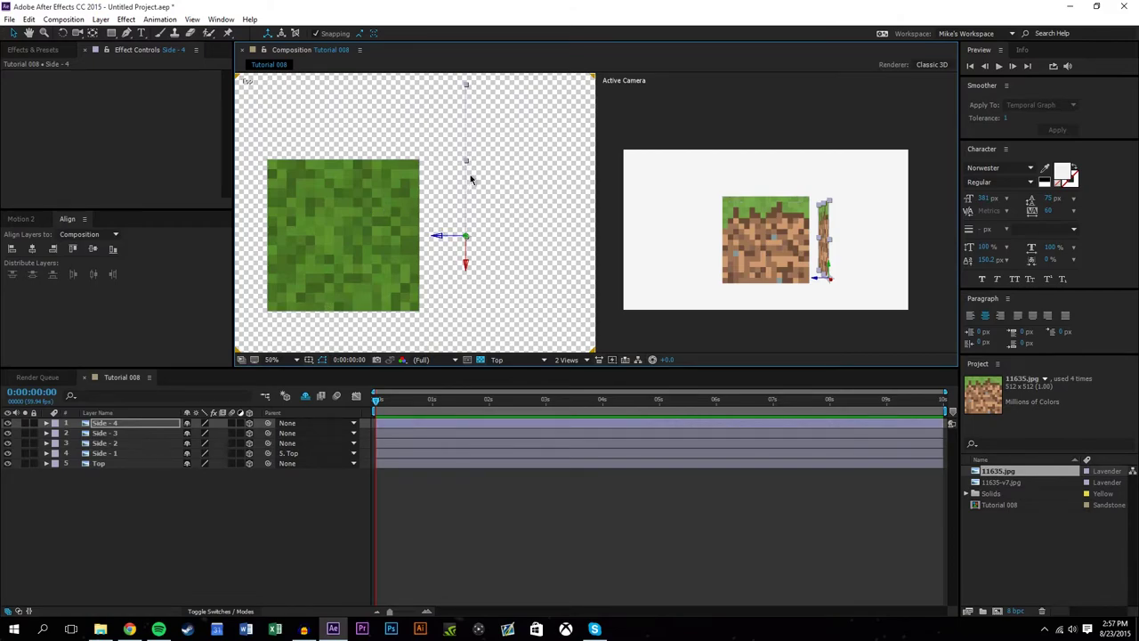
click(459, 198)
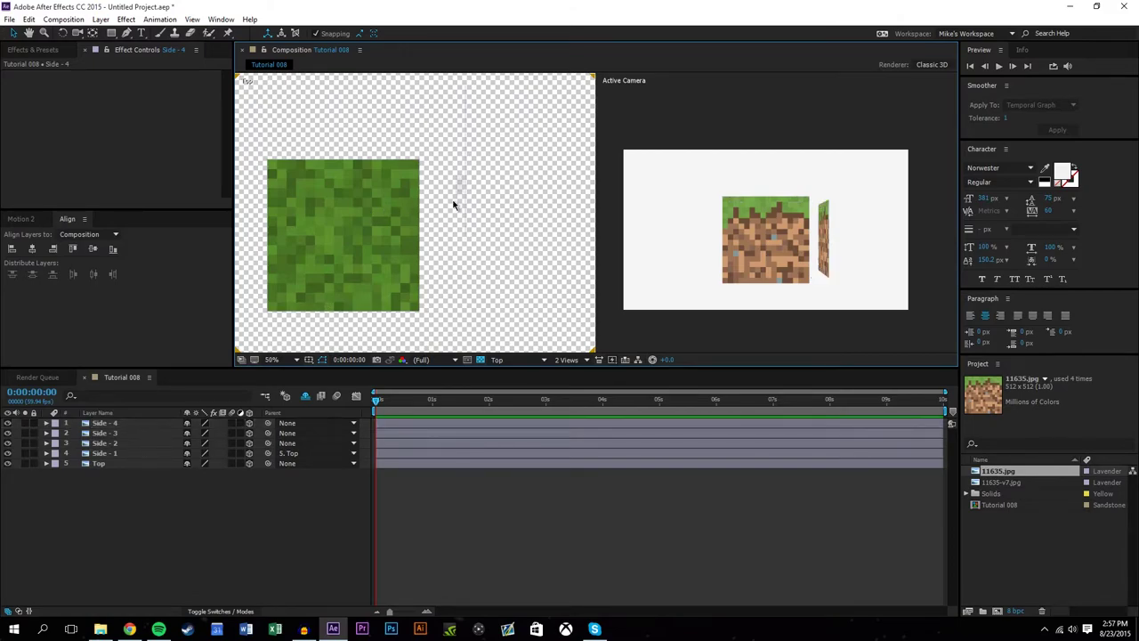
Snap Side - 4 to the right edge of the block's front face and bring it near the grass top's front-right corner
click(135, 425)
mouse_move(824, 253)
mouse_down()
mouse_move(802, 256)
mouse_move(814, 264)
mouse_up()
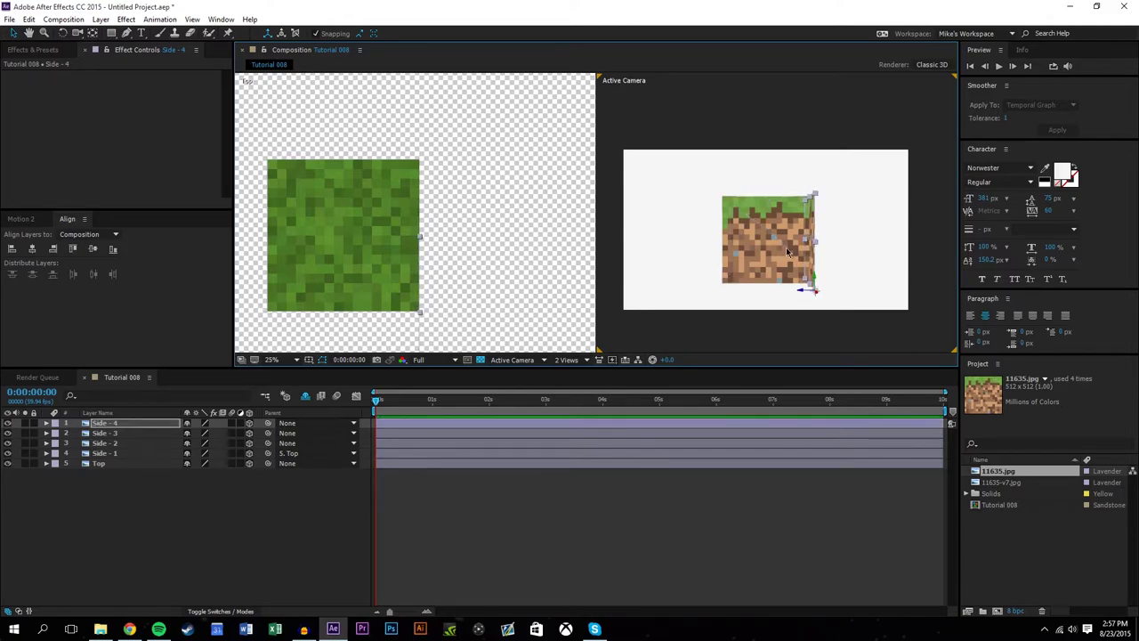
scroll(399, 234, down, 2)
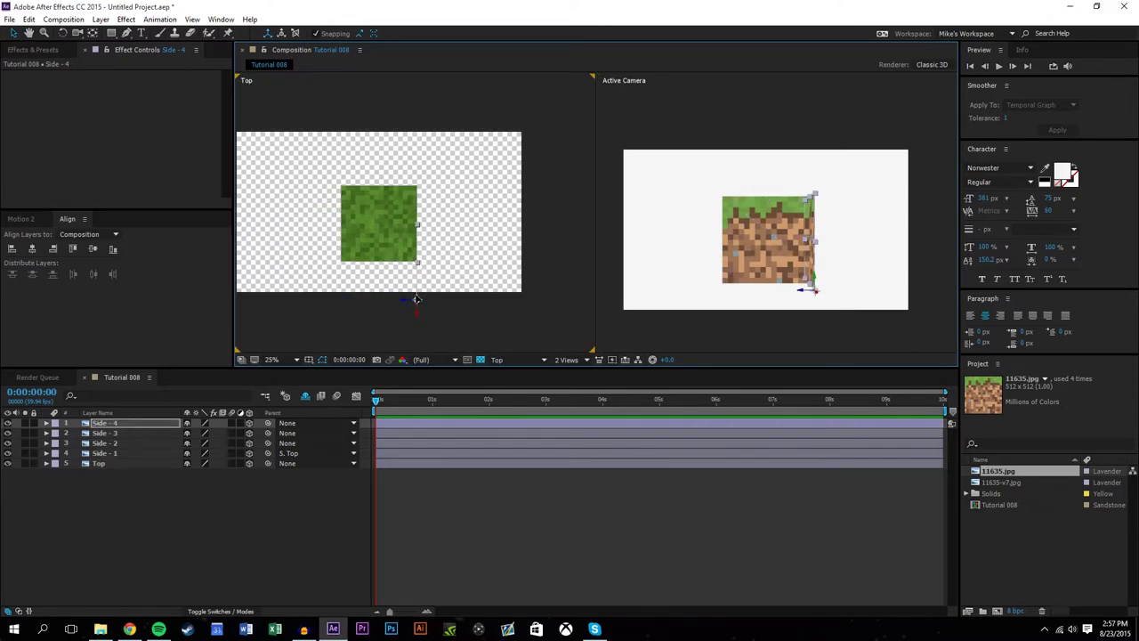
click(416, 263)
key(Return)
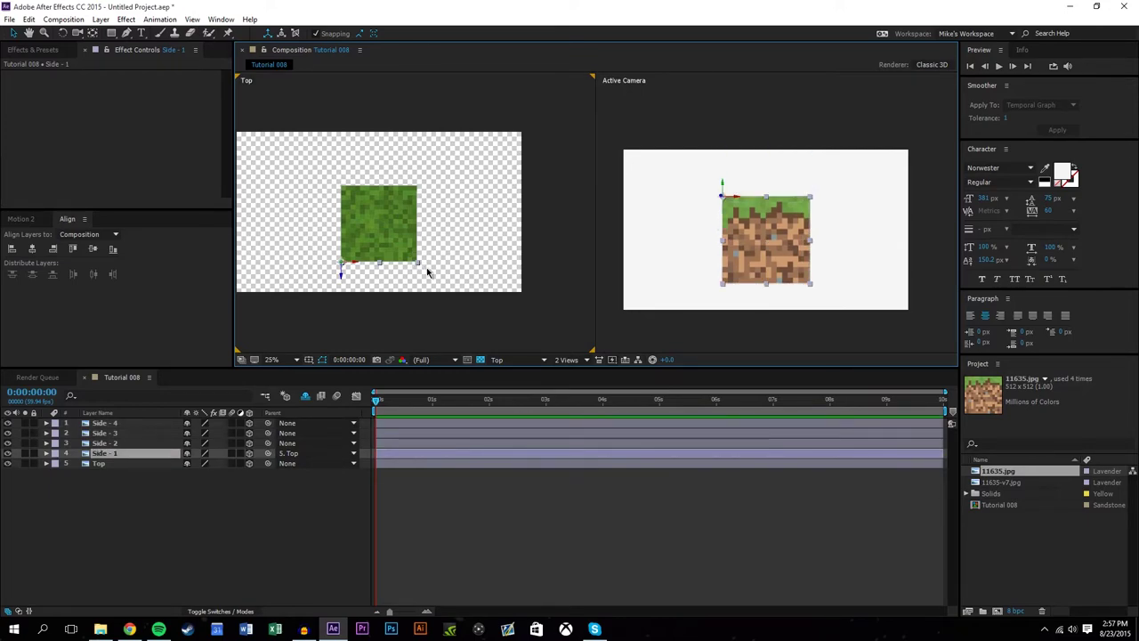
scroll(417, 262, up, 2)
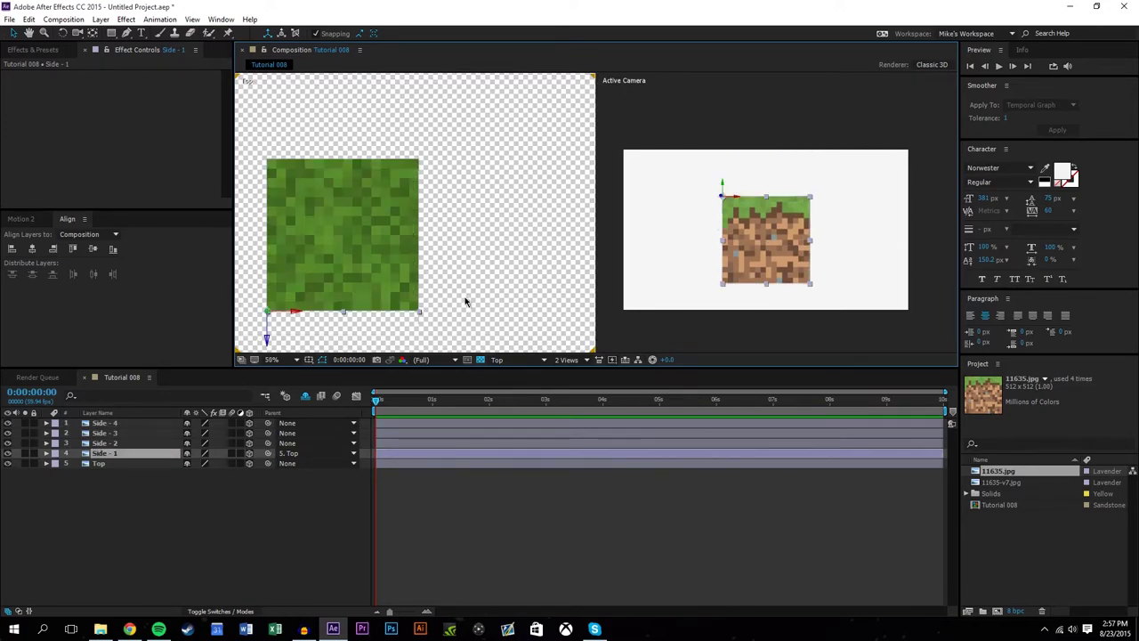
click(133, 507)
Align the depth of Side - 4 in the Top view so its ends meet the grass top's front and rear corners
click(128, 424)
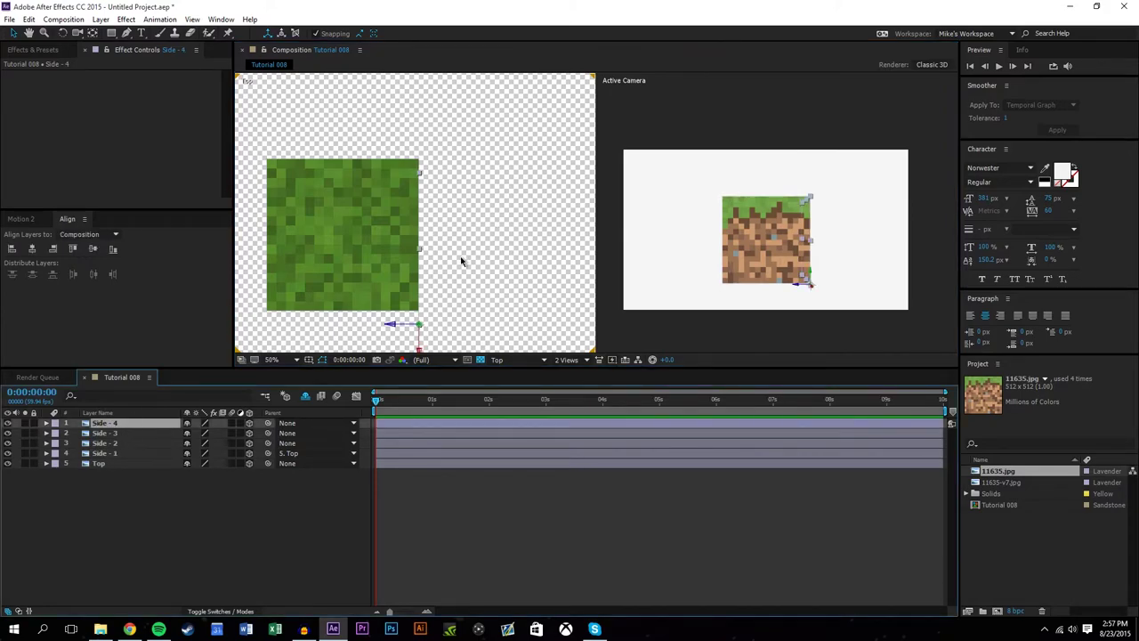
click(416, 352)
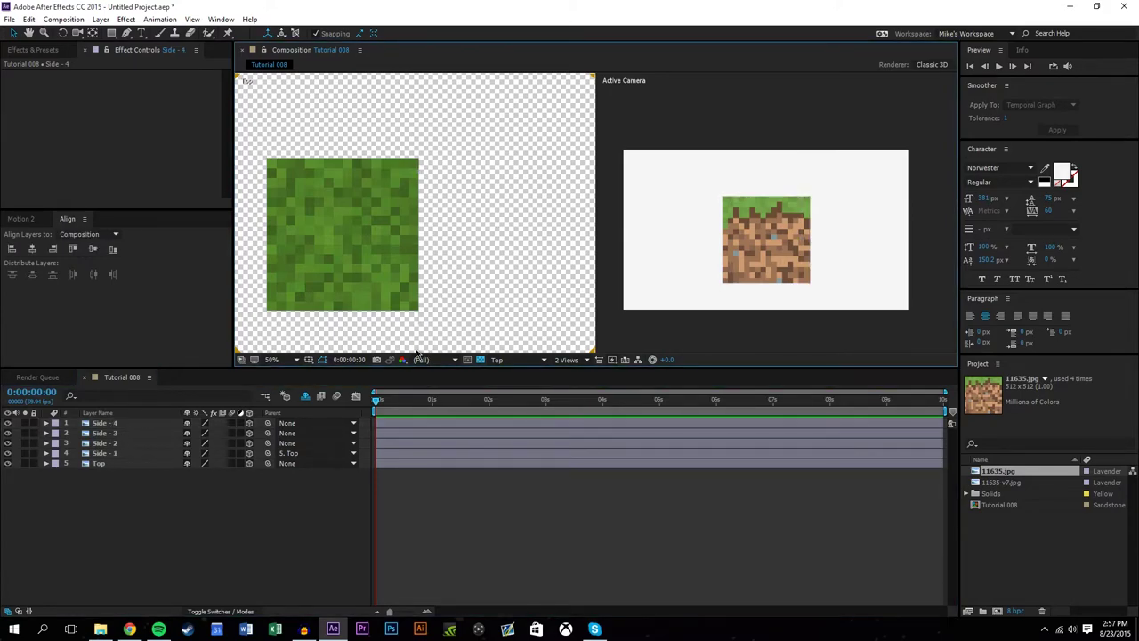
click(149, 425)
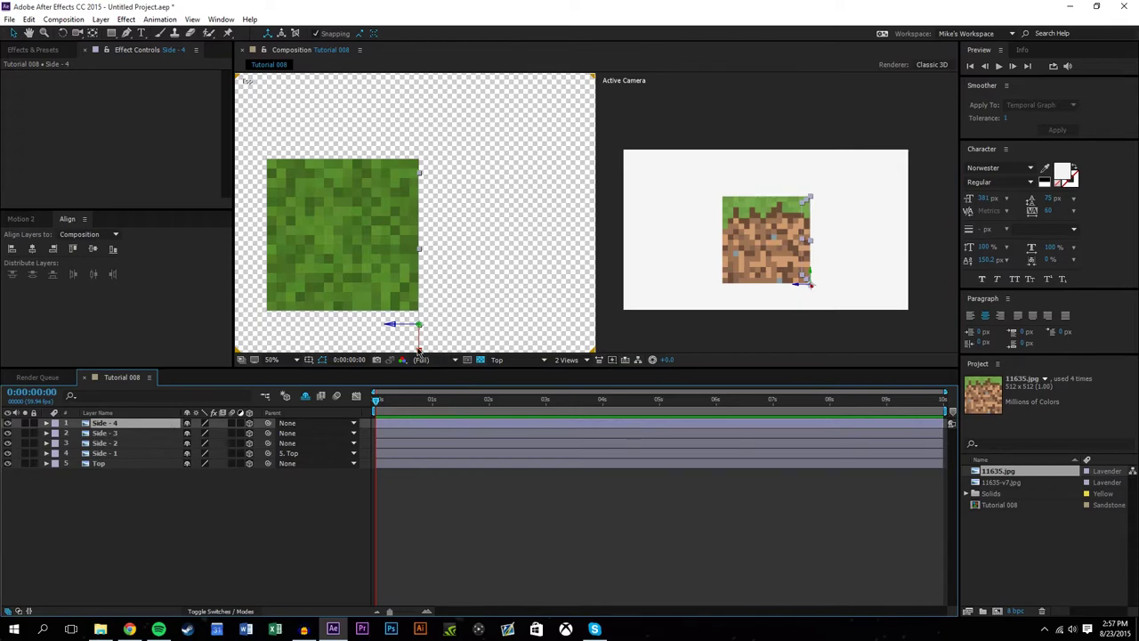
mouse_move(420, 351)
mouse_down()
mouse_move(427, 308)
mouse_move(427, 331)
mouse_up()
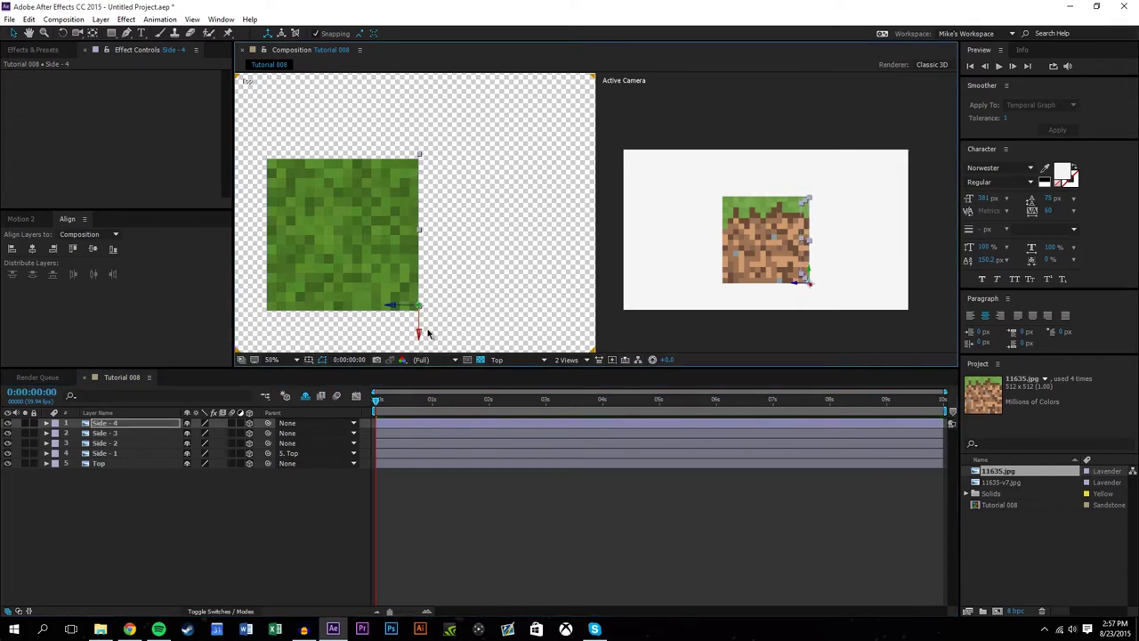
key(ctrl+z)
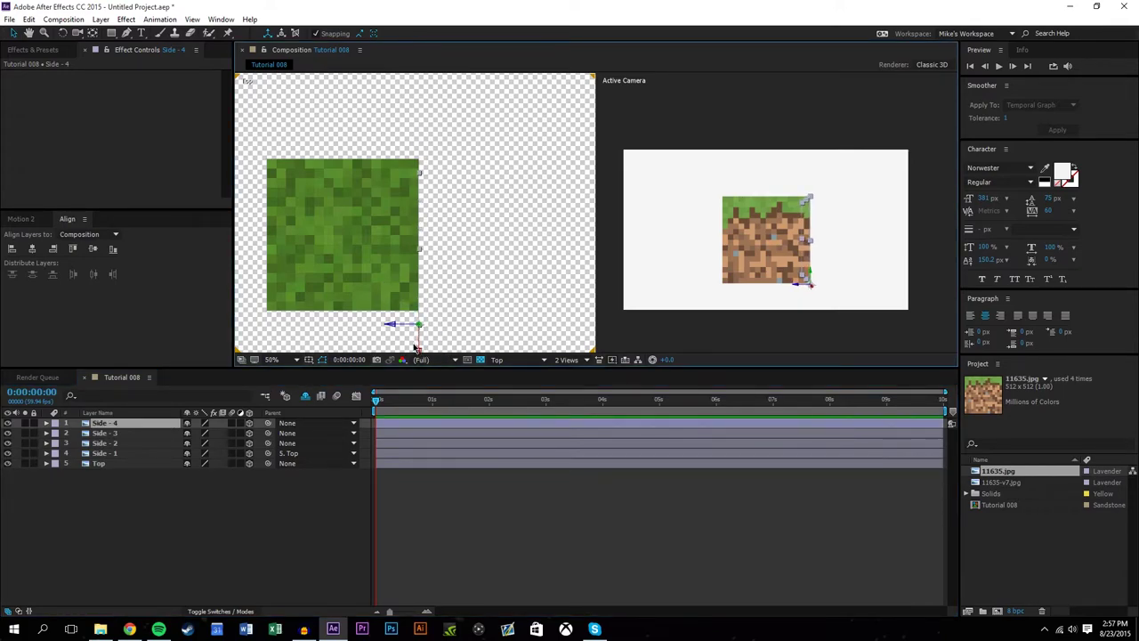
drag(420, 327, 420, 319)
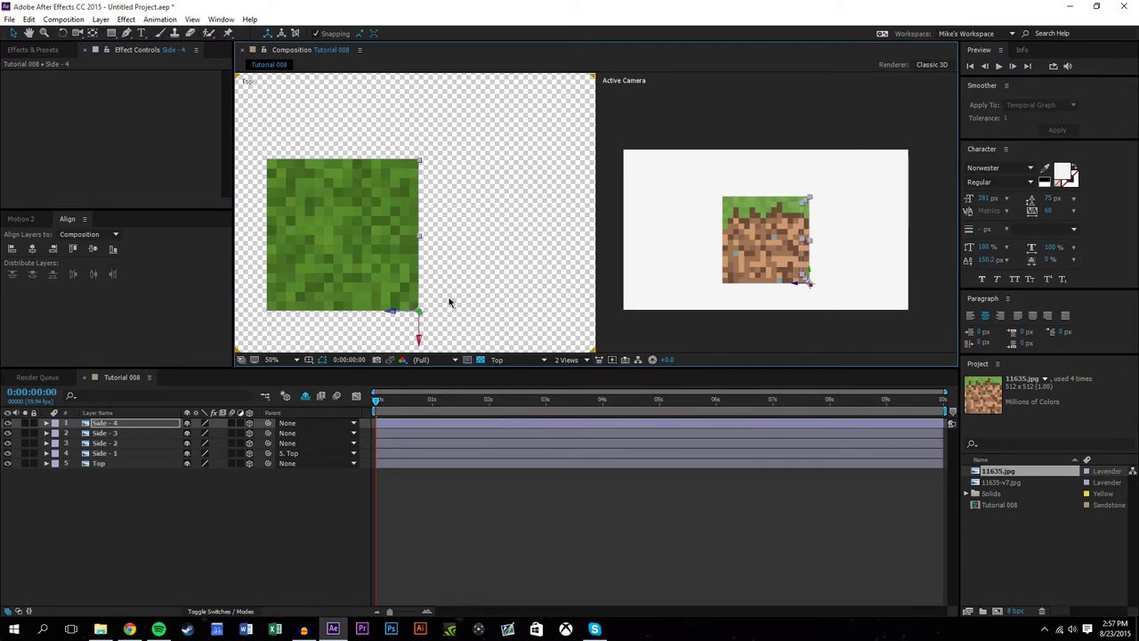
click(833, 321)
Parent the Side - 2, Side - 3 and Side - 4 layers to the Top layer
click(133, 426)
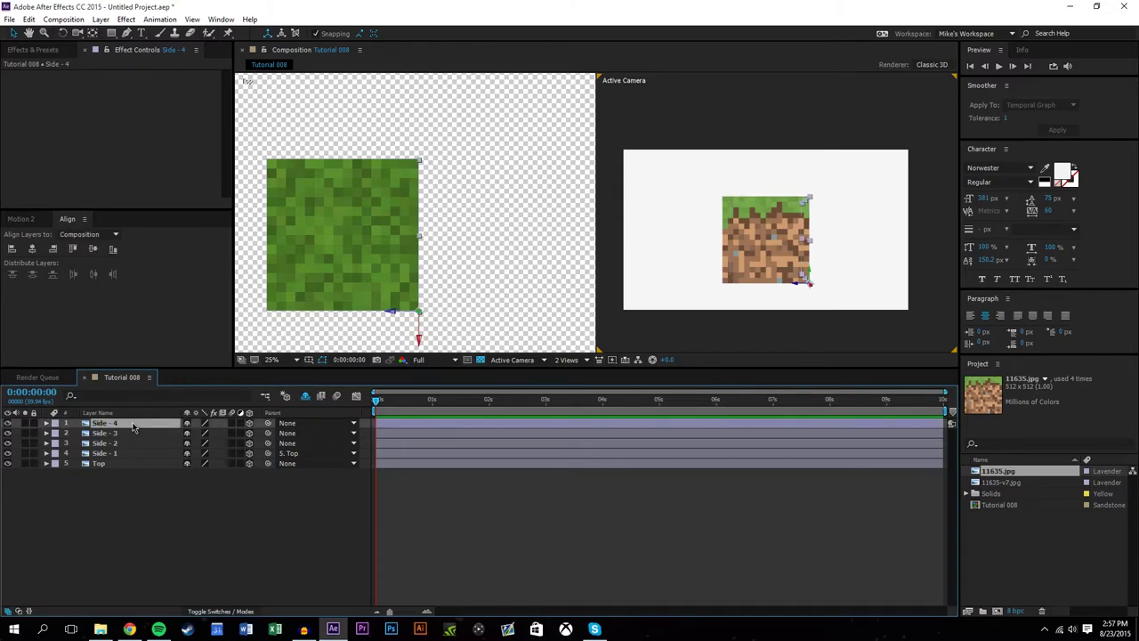
shift+click(136, 443)
drag(267, 432, 98, 463)
click(174, 505)
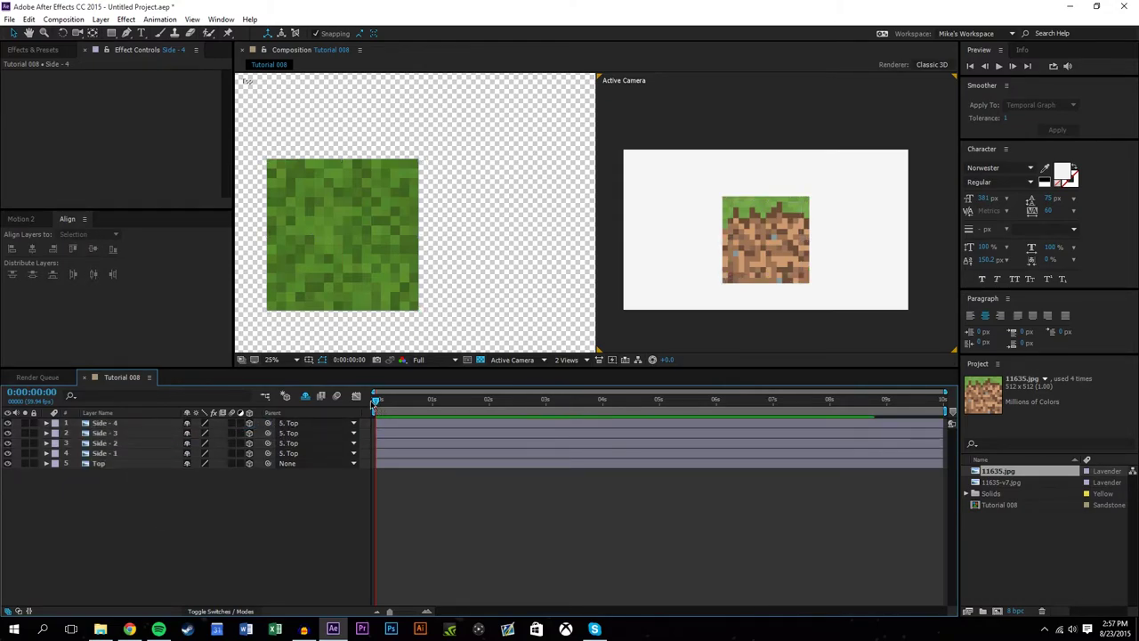
Add a 3D null object above the block layers and parent all four sides and the Top layer to it
click(101, 19)
mouse_move(111, 35)
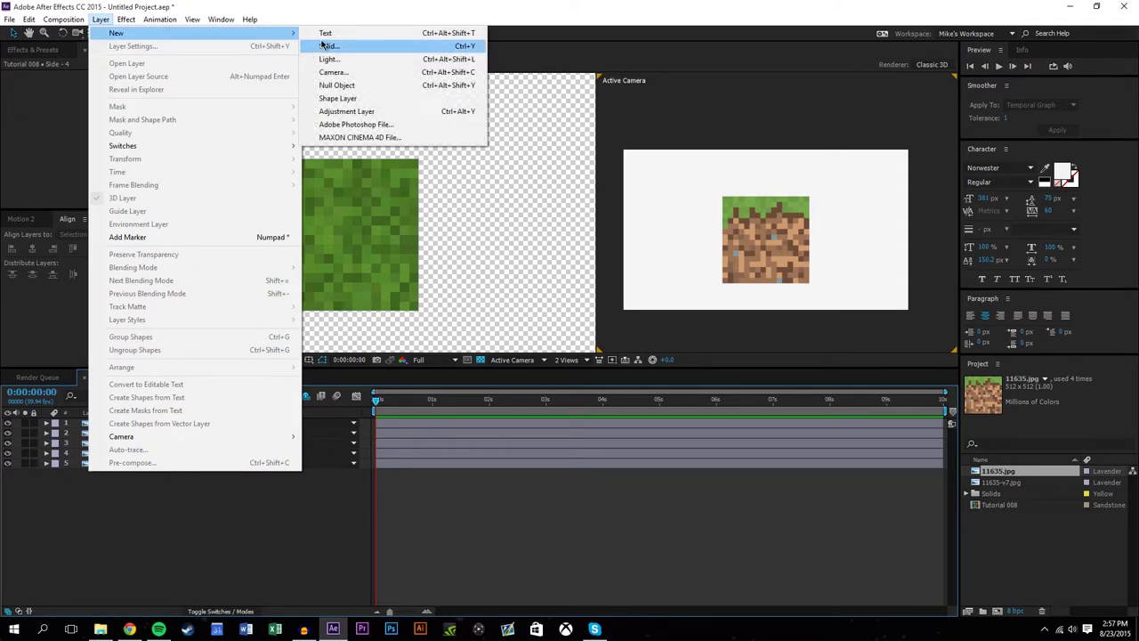
click(336, 85)
drag(116, 493, 104, 434)
drag(267, 433, 107, 423)
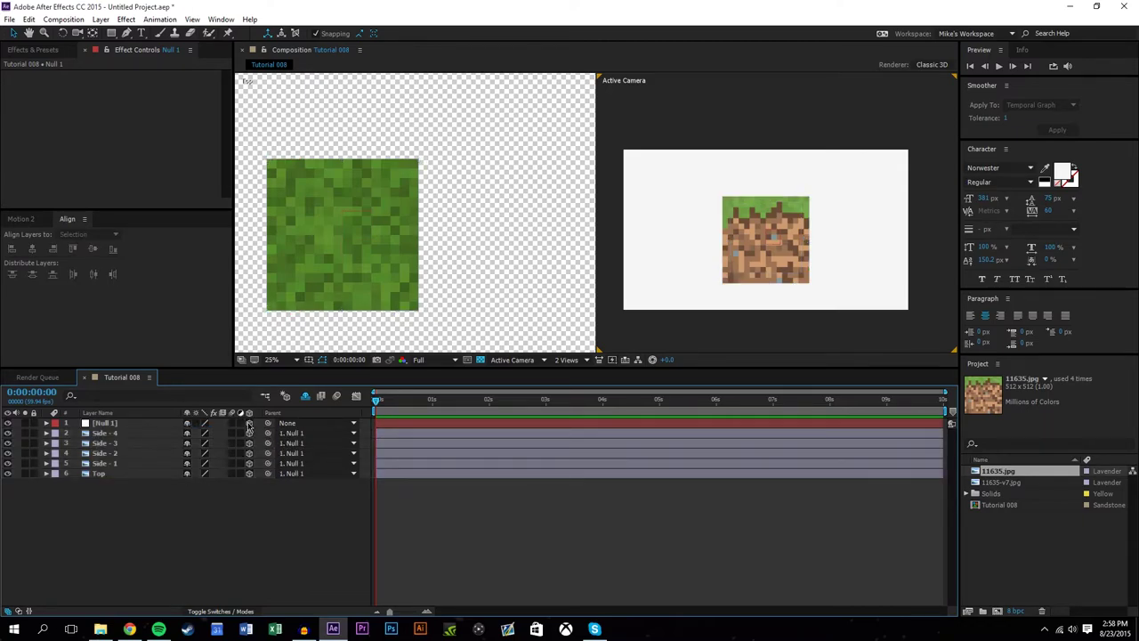
Switch the composition to a single Active Camera view and reveal the rotation properties of Null 1
scroll(344, 243, down, 2)
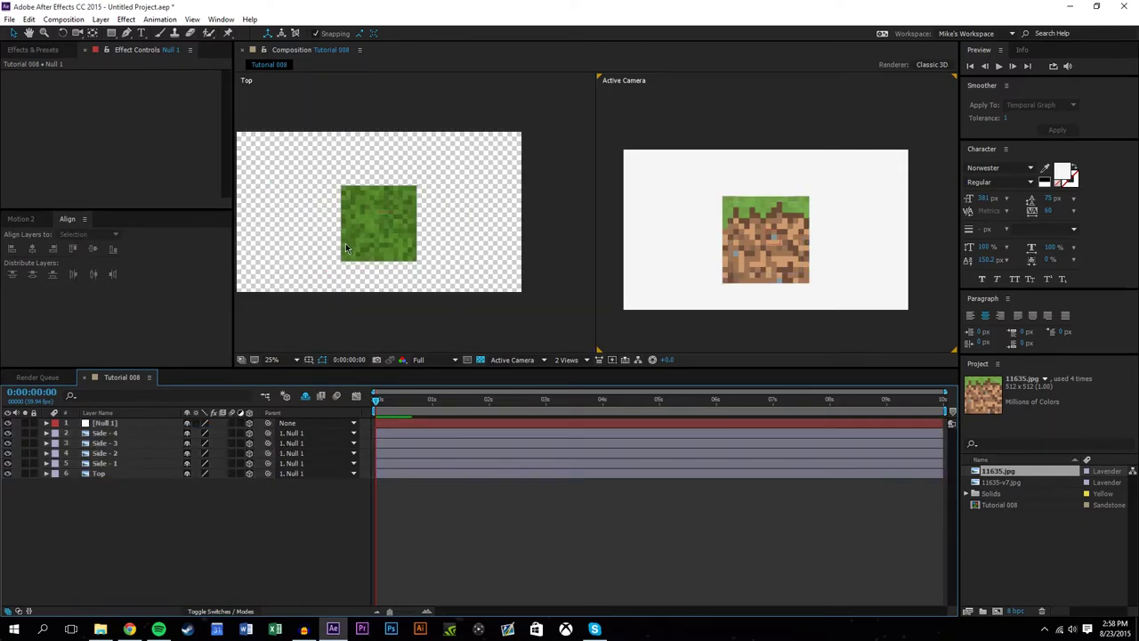
click(571, 360)
click(578, 372)
click(182, 543)
click(128, 425)
key(r)
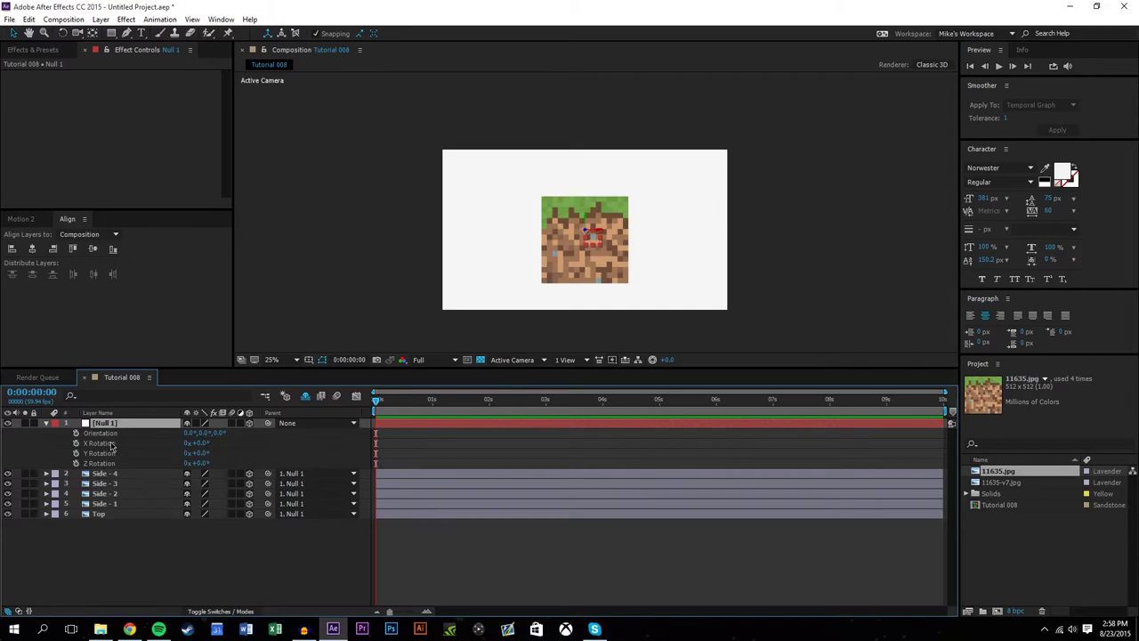
Test-rotate the block around its axes using Null 1, and undo the rotations
drag(199, 443, 297, 438)
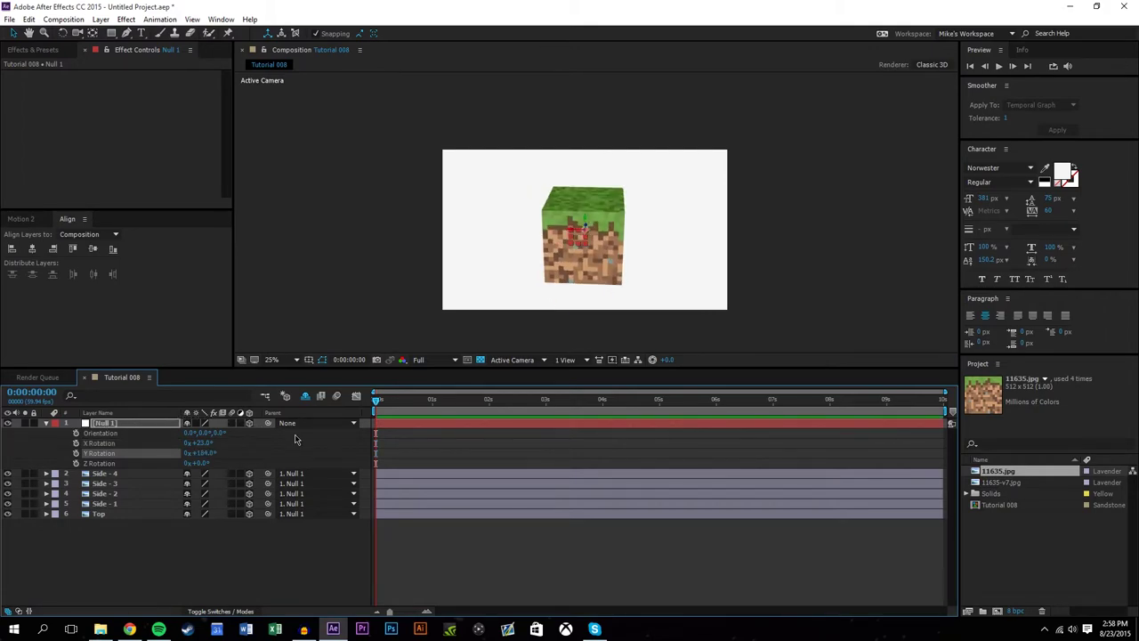
key(ctrl+z)
key(ctrl+z)
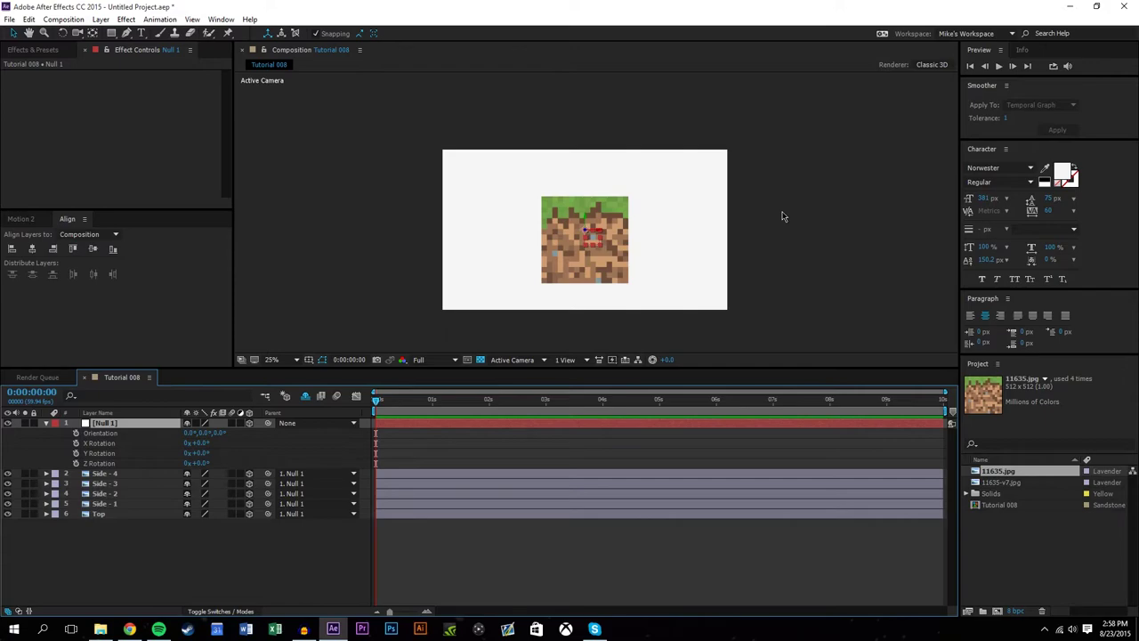
click(99, 513)
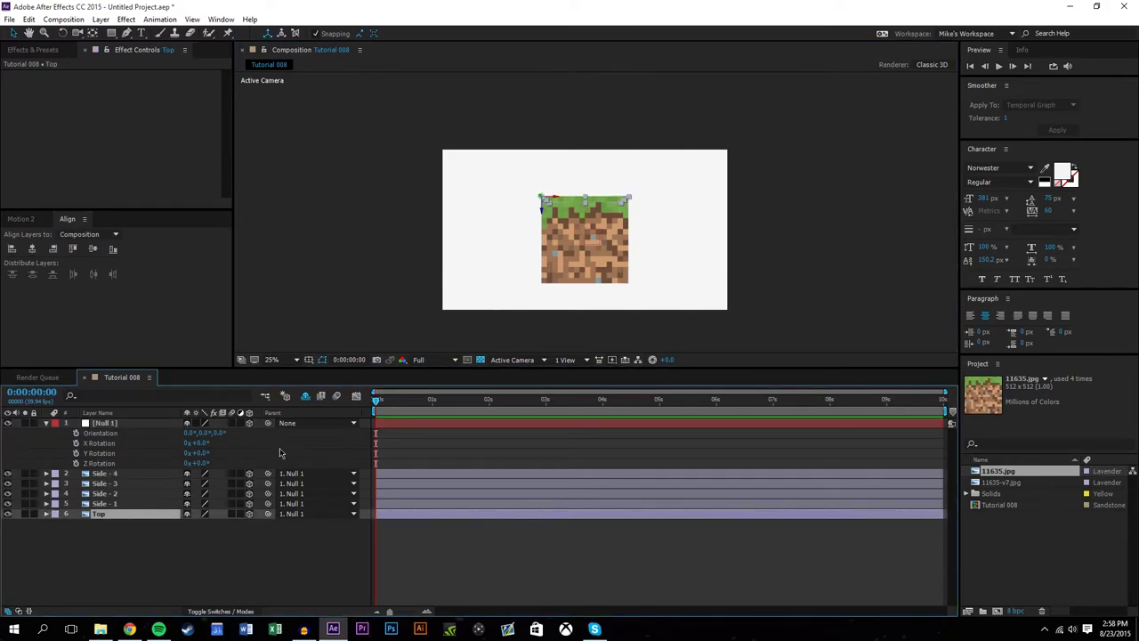
click(108, 425)
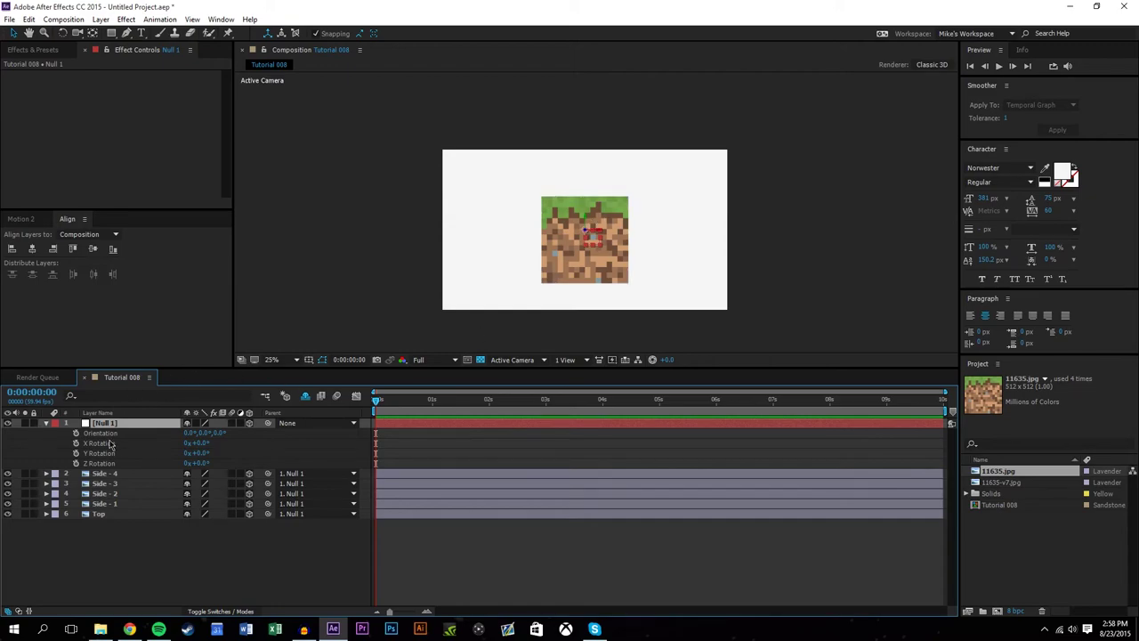
drag(201, 443, 323, 448)
drag(204, 465, 315, 453)
key(ctrl+z)
key(ctrl+z)
click(859, 234)
Show the proportional grid over the composition to check how the block is centred relative to the null
scroll(579, 264, up, 1)
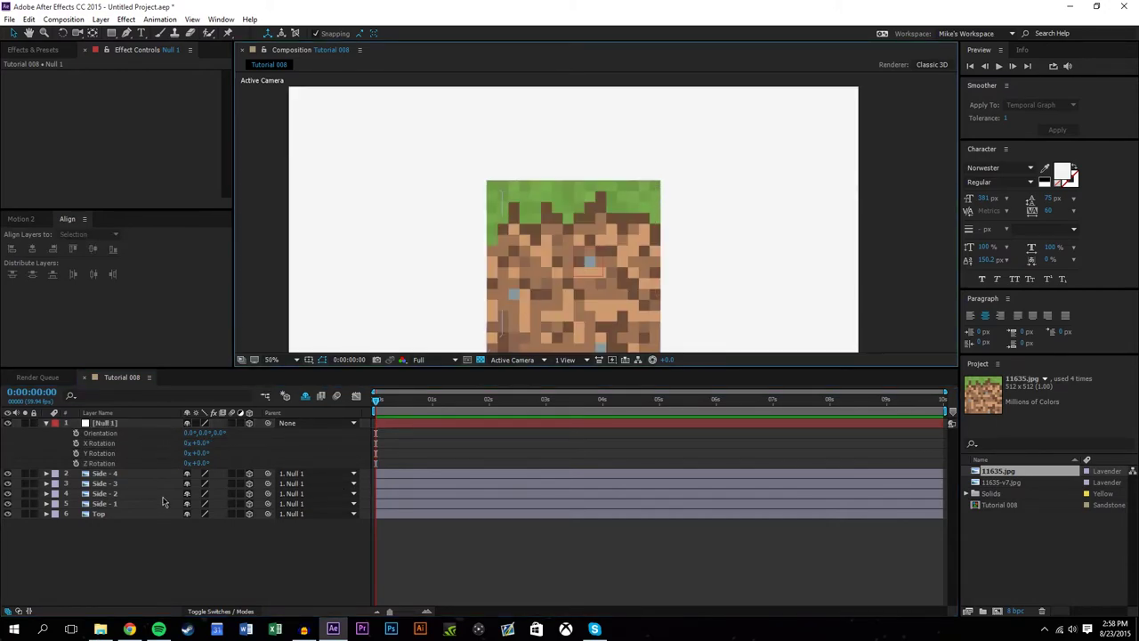
click(114, 424)
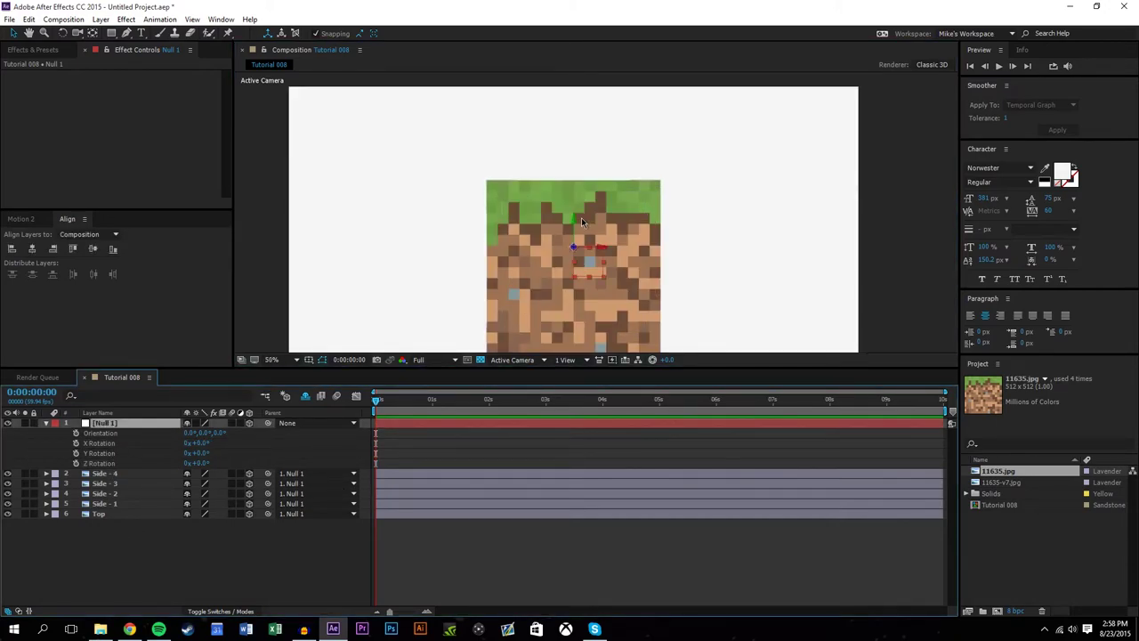
click(565, 228)
click(61, 562)
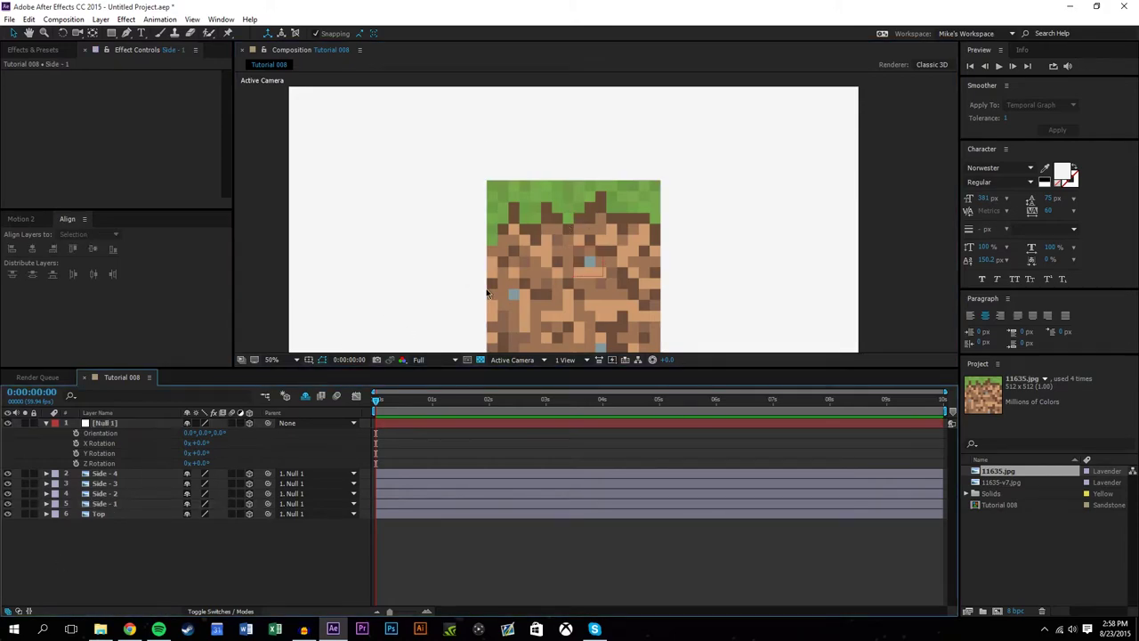
scroll(656, 262, down, 2)
click(309, 359)
click(343, 386)
scroll(361, 349, up, 2)
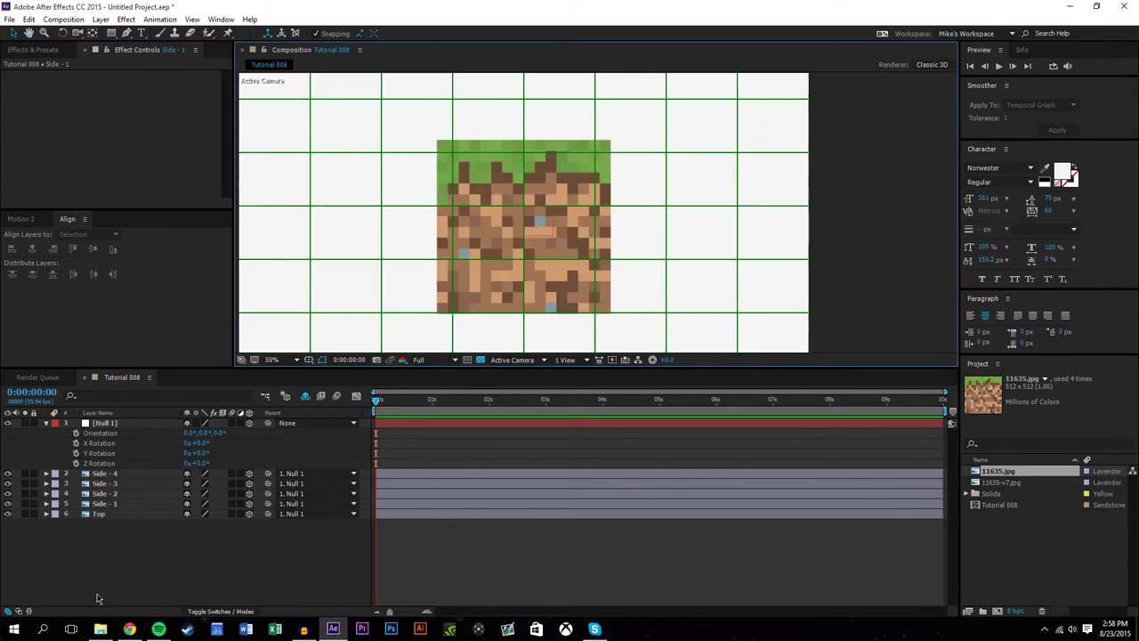
Move all four side layers and the Top layer up together until the block is vertically centred on the null
drag(120, 544, 125, 483)
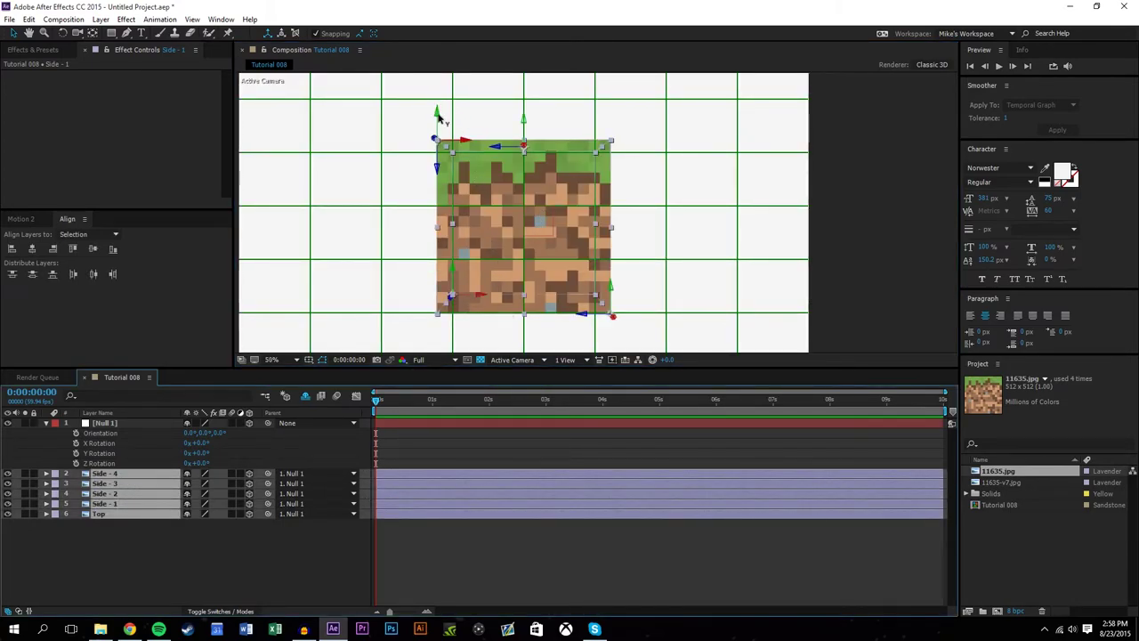
mouse_move(439, 114)
mouse_down()
mouse_move(437, 96)
mouse_move(439, 116)
mouse_up()
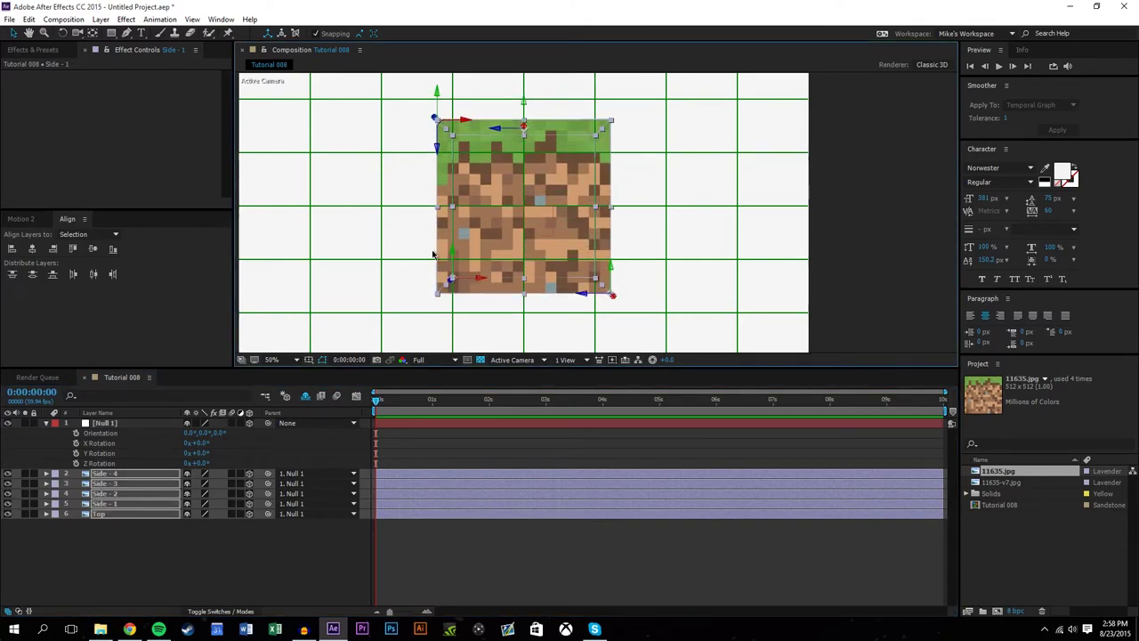
click(150, 559)
Test-rotate the centred block around its Y axis using Null 1, and undo the rotation
click(114, 423)
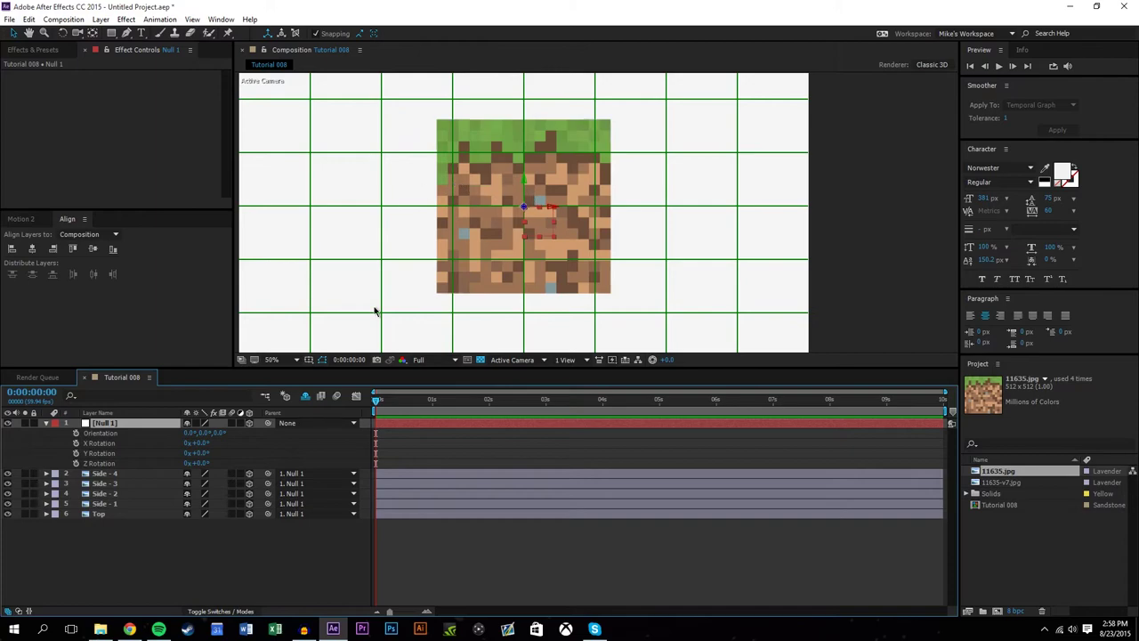
drag(204, 454, 251, 451)
key(ctrl+z)
click(165, 570)
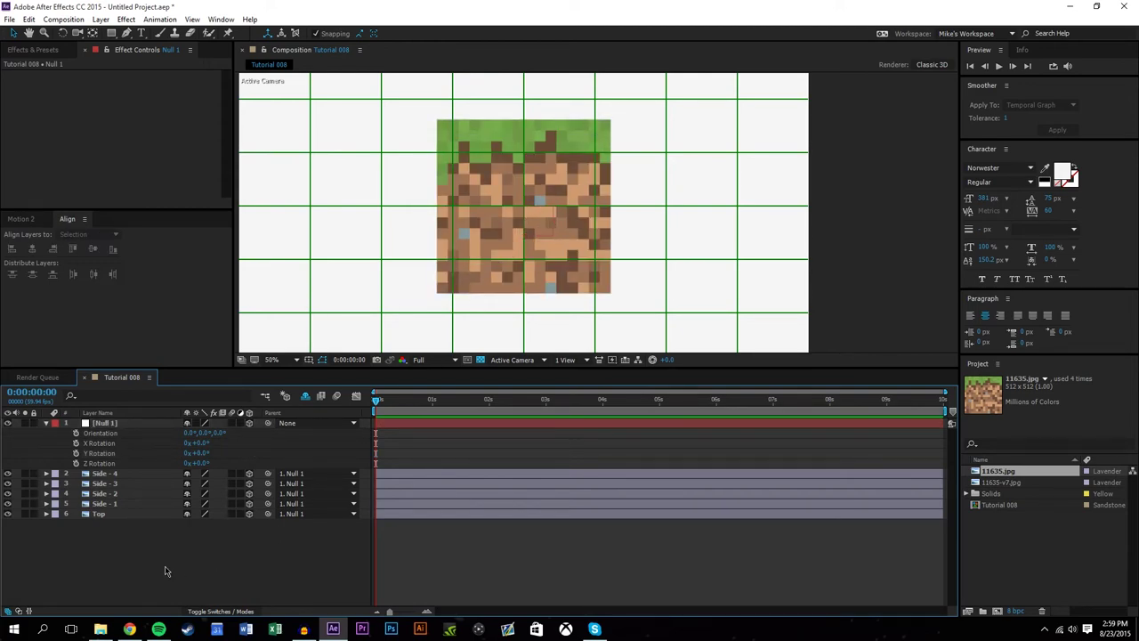
Parent the four side layers to the Top layer again, leaving only Top parented to Null 1
click(134, 472)
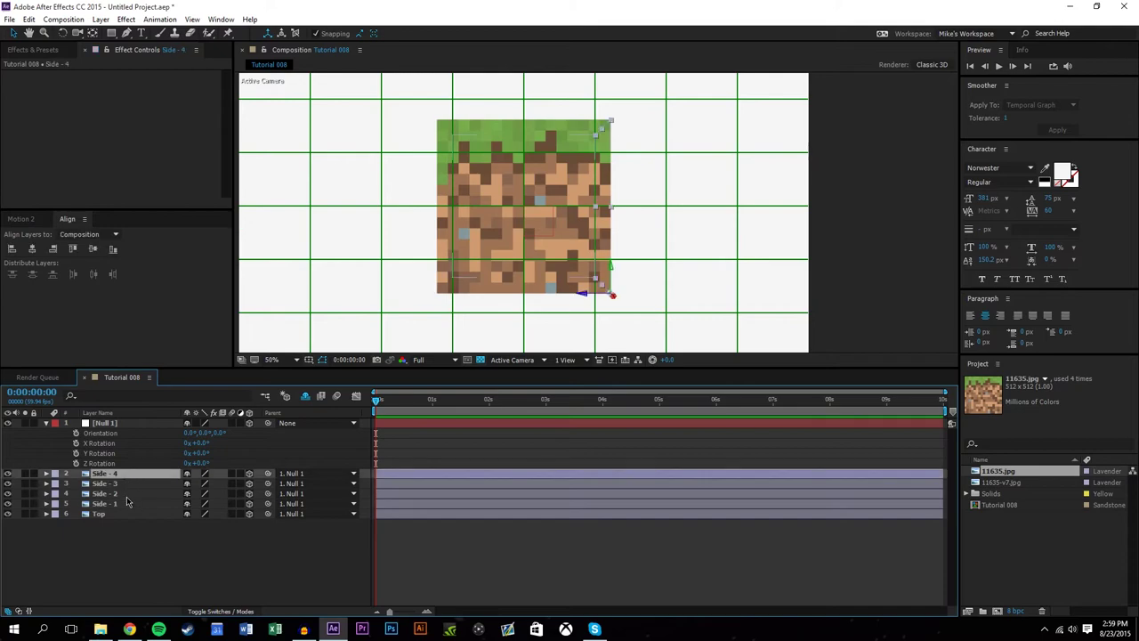
shift+click(134, 493)
shift+click(138, 503)
drag(268, 474, 122, 522)
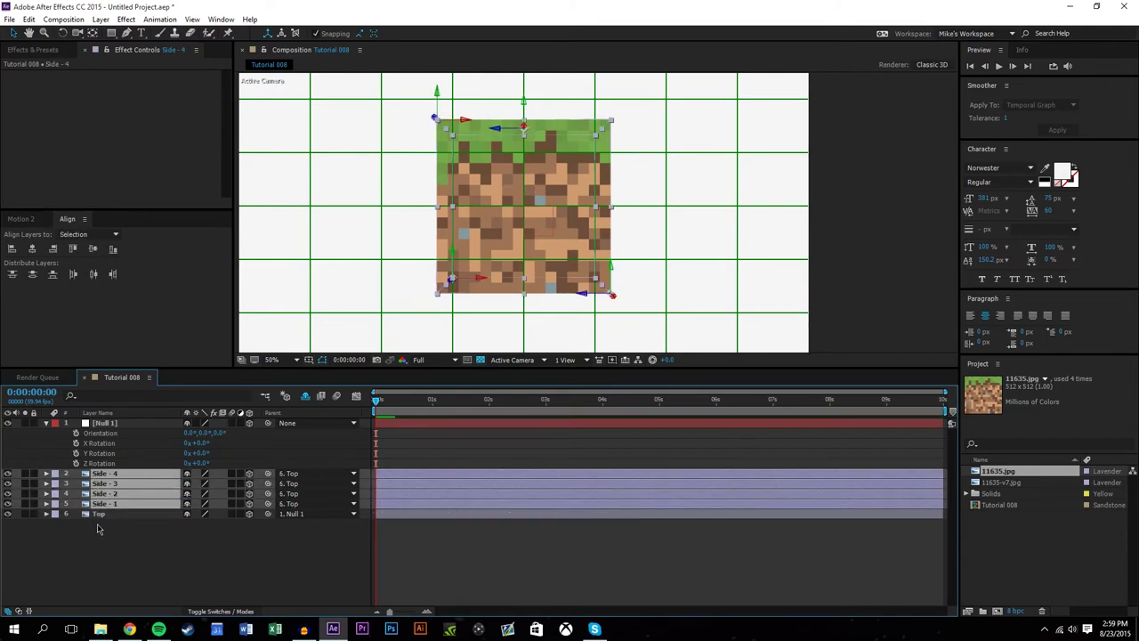
click(139, 514)
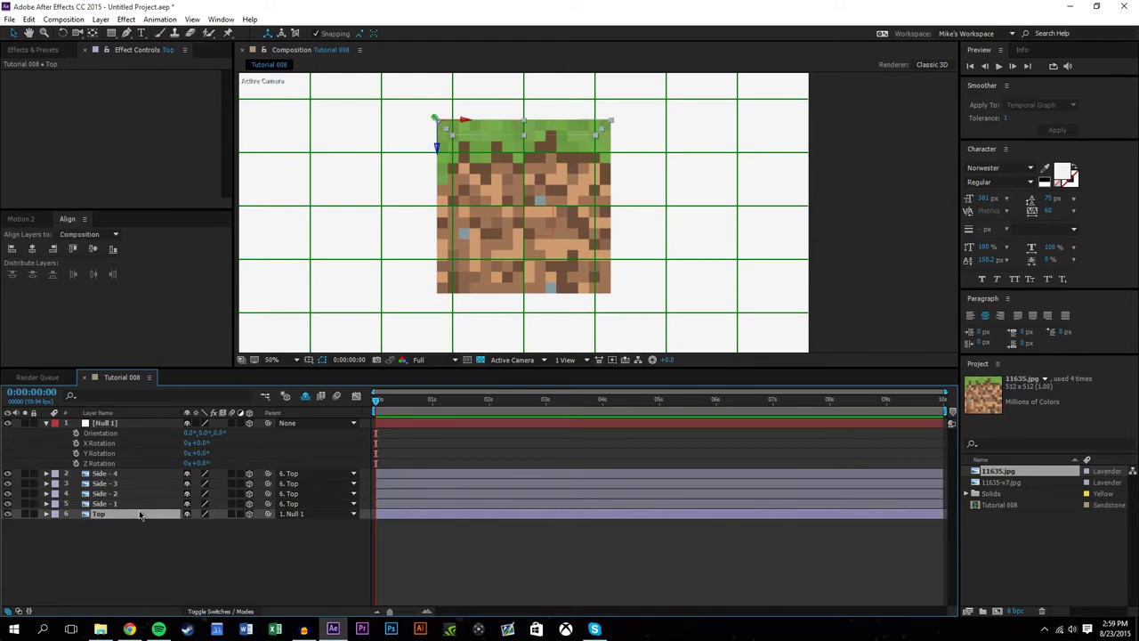
Display the Position properties of Top and Null 1 for comparison, and test-move the null along X, undoing the move
key(p)
click(105, 424)
key(p)
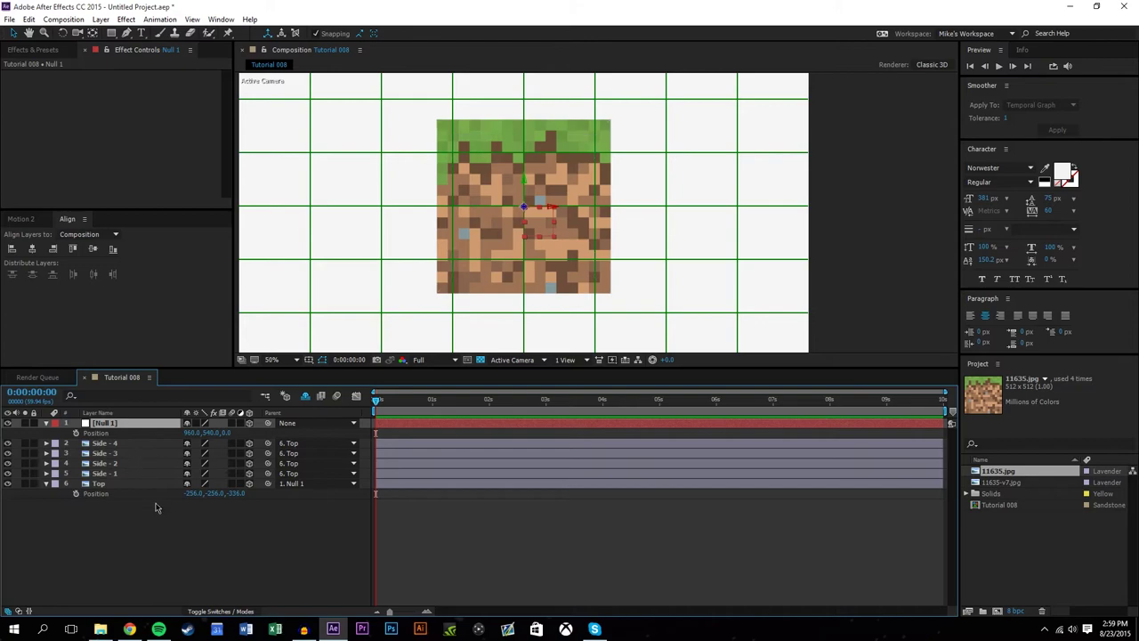
click(172, 537)
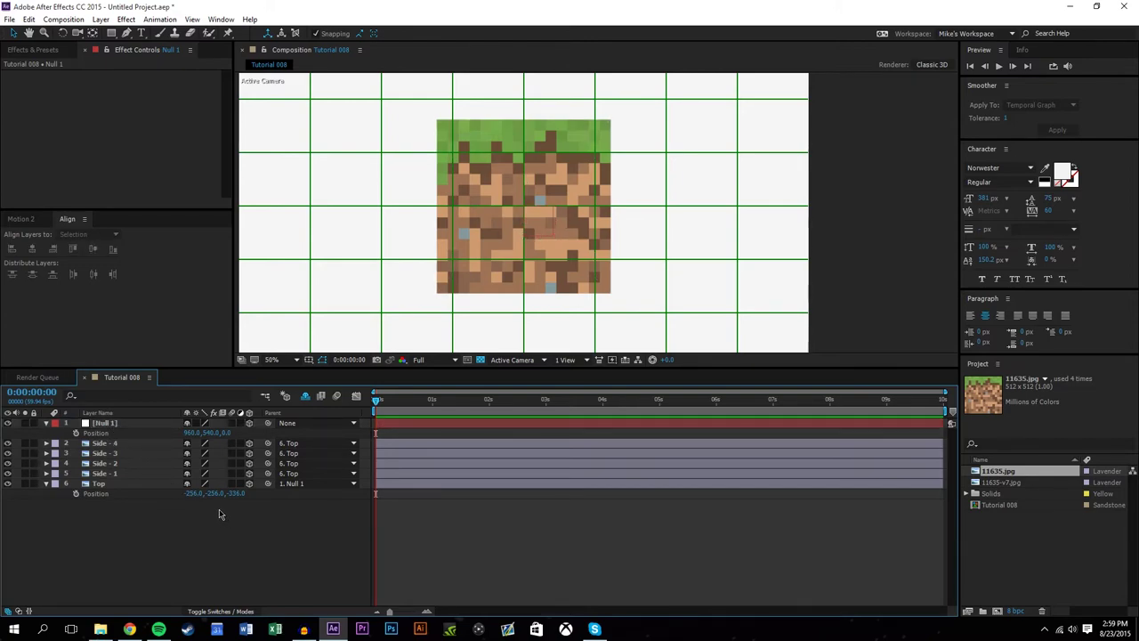
key(comma)
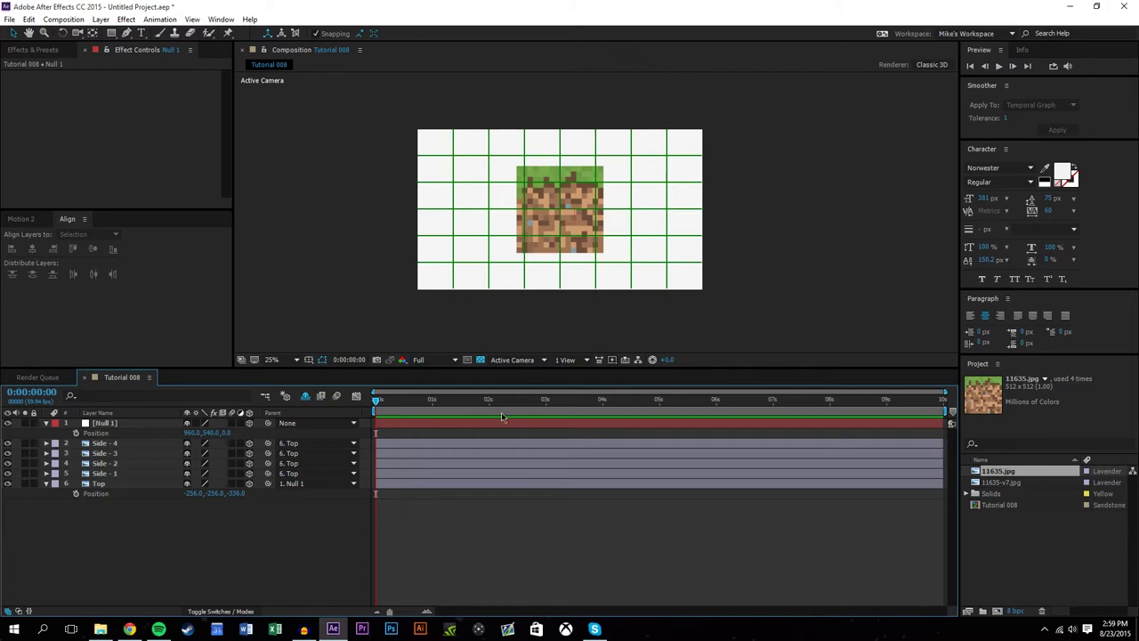
drag(191, 433, 253, 433)
key(ctrl+z)
Unparent the Top layer from Null 1 and set its position to 960, 540, 0
click(316, 483)
click(303, 496)
click(189, 494)
text(960	540	0)
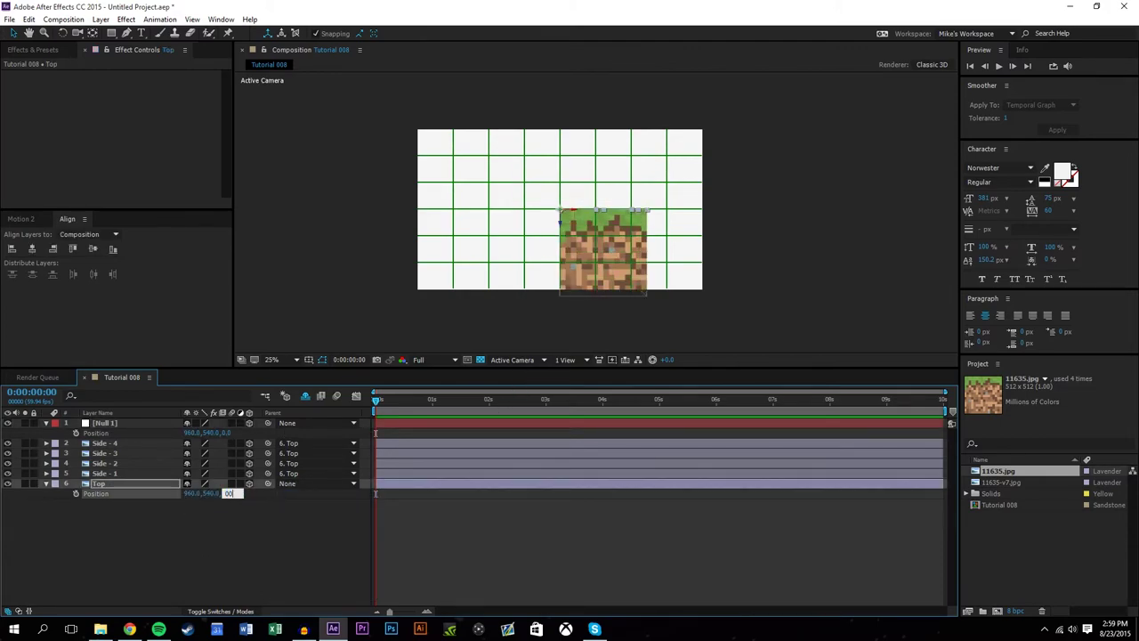
key(Return)
Move the Top layer to about 702, 284, 0 so the block is centred on Null 1 in the camera view
click(105, 424)
click(329, 330)
click(99, 484)
key(period)
drag(550, 206, 470, 159)
click(173, 525)
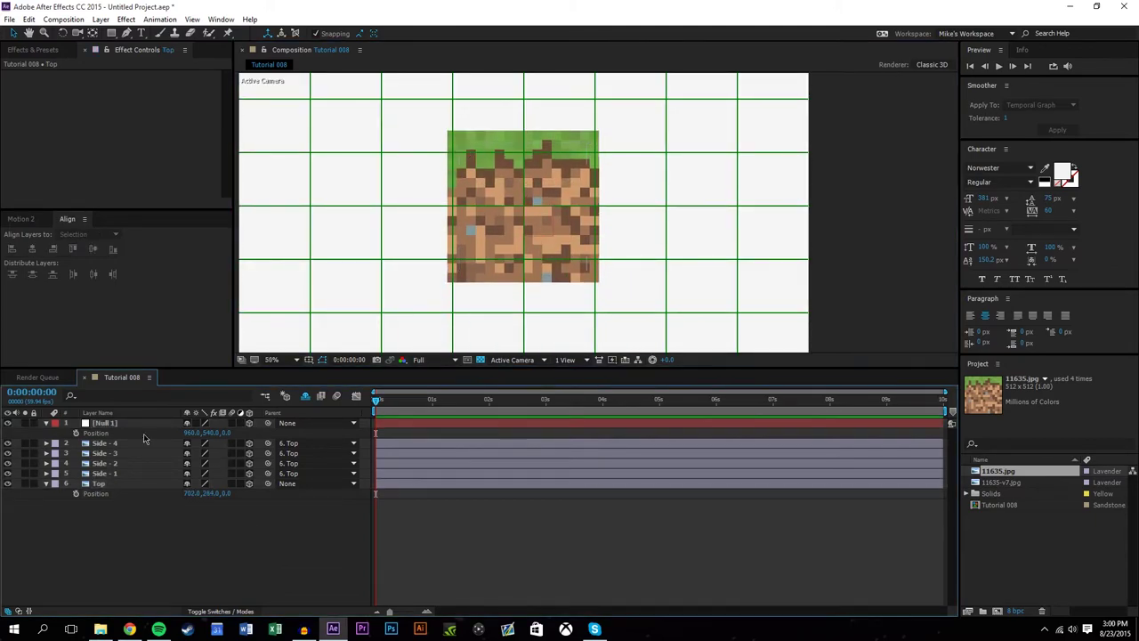
Parent the four side layers and the Top layer to Null 1, and display the null's rotation properties
scroll(454, 269, down, 2)
click(128, 443)
shift+click(115, 483)
drag(268, 483, 105, 424)
click(105, 423)
key(r)
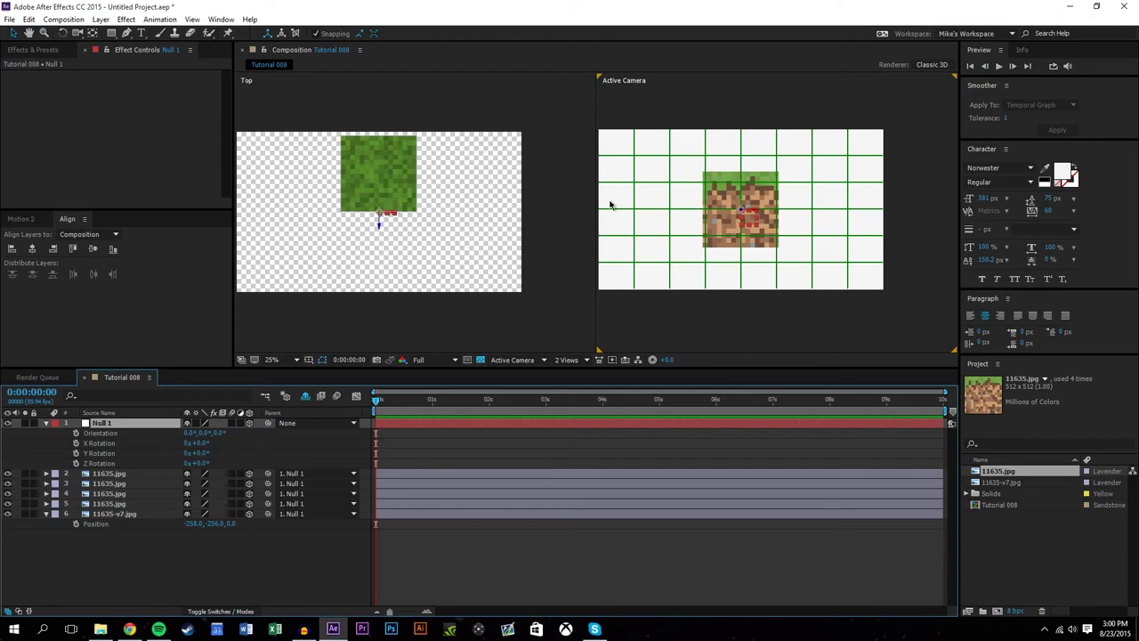
Select the Top layer and examine its alignment with the null in the top and camera views
click(114, 513)
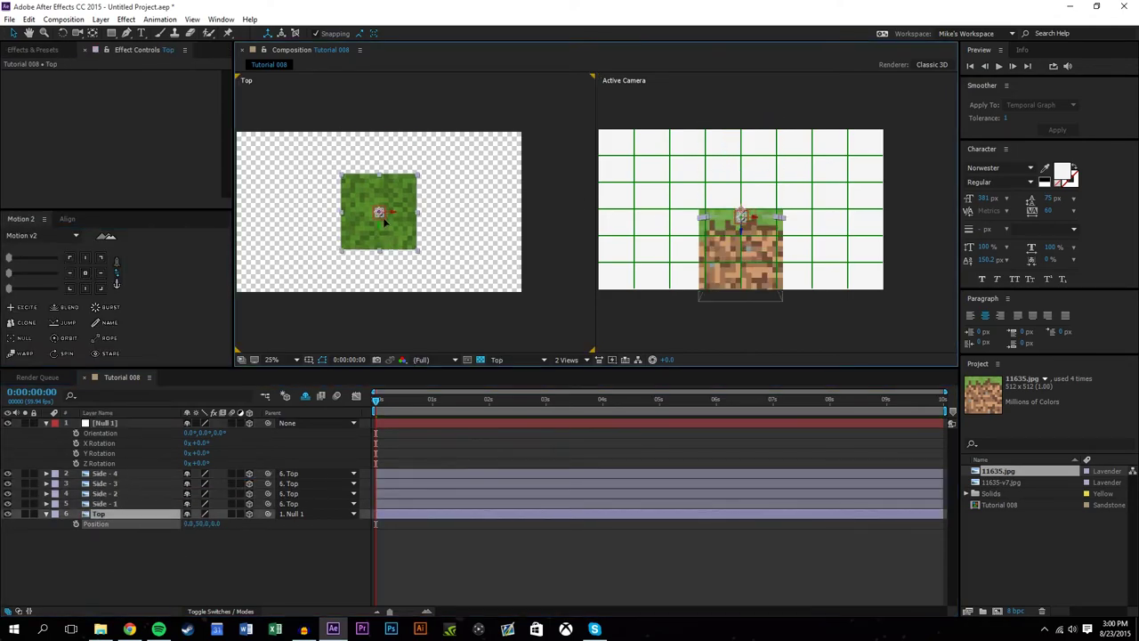
scroll(726, 178, up, 2)
scroll(725, 178, down, 2)
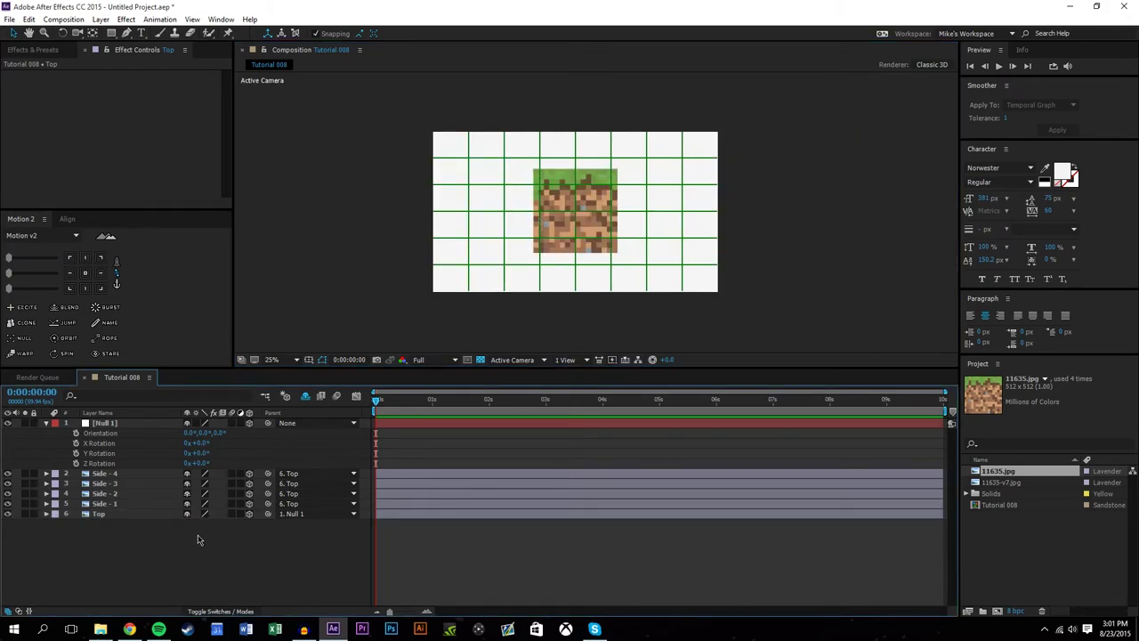
Rotate the block with Null 1, setting its X Rotation to 30° and its Y Rotation to 315°
drag(199, 453, 362, 431)
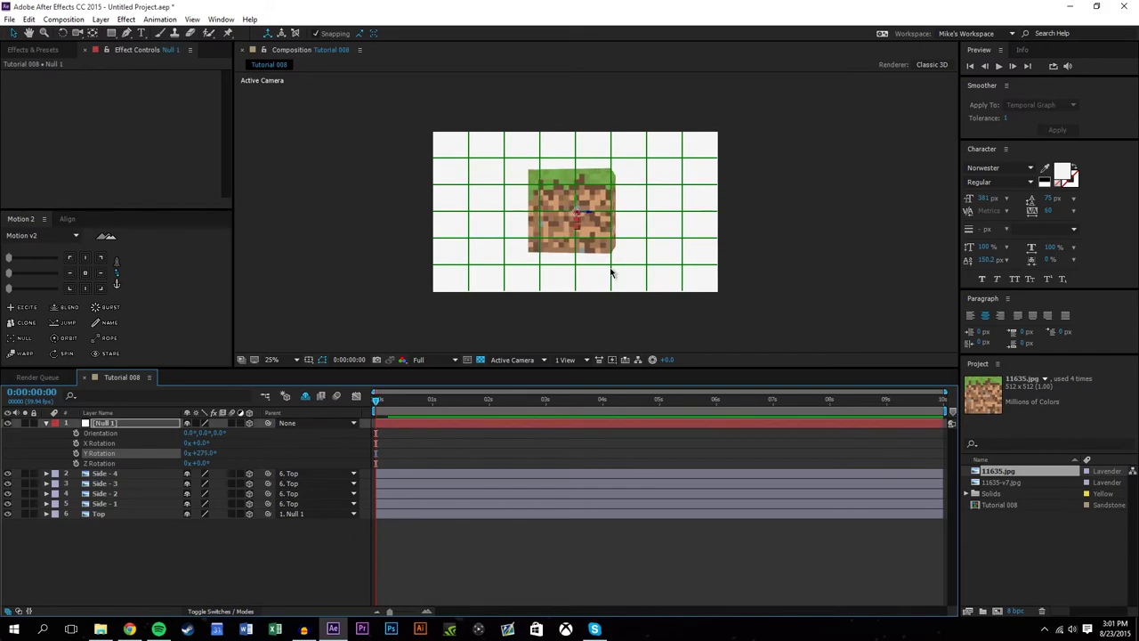
click(168, 566)
drag(201, 443, 211, 447)
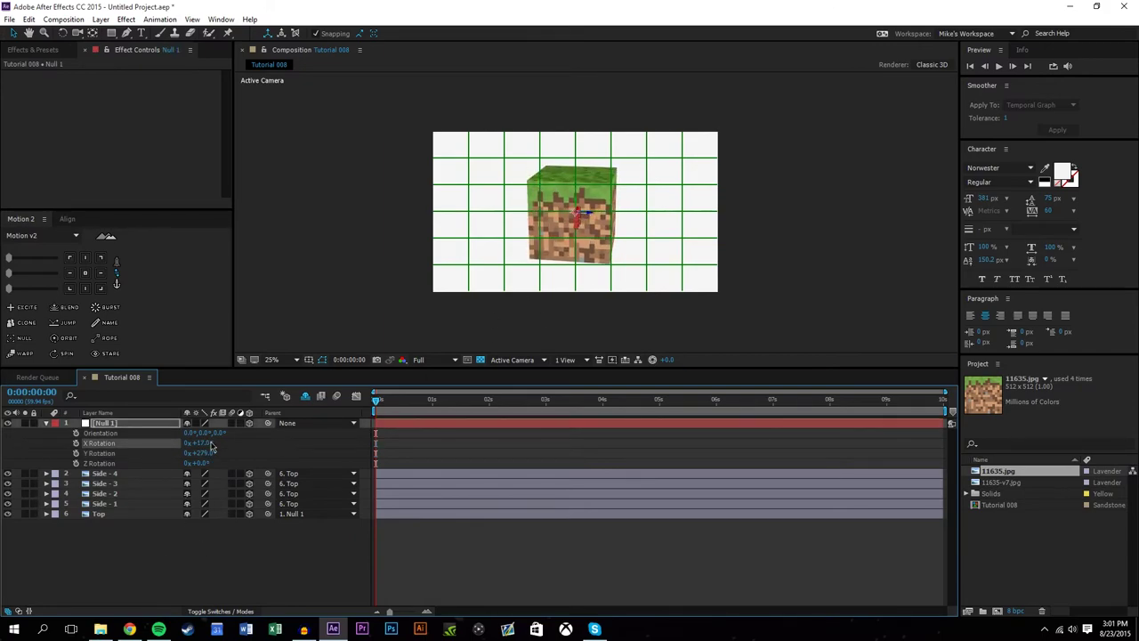
click(200, 442)
text(30)
key(Return)
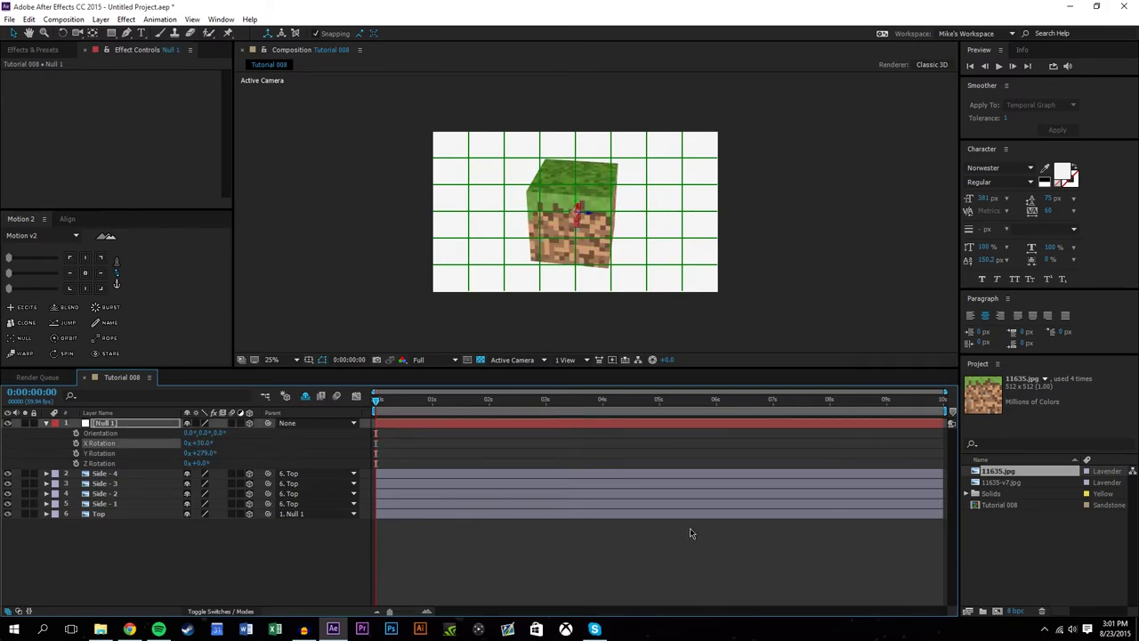
drag(198, 452, 229, 453)
click(642, 268)
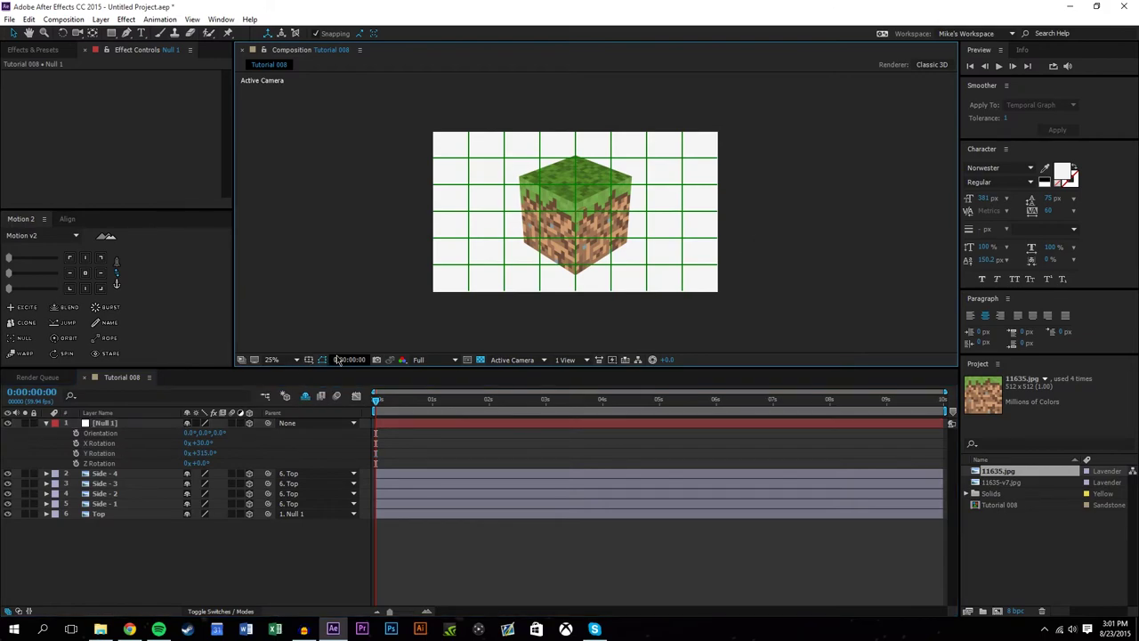
Hide the proportional grid over the composition
click(324, 359)
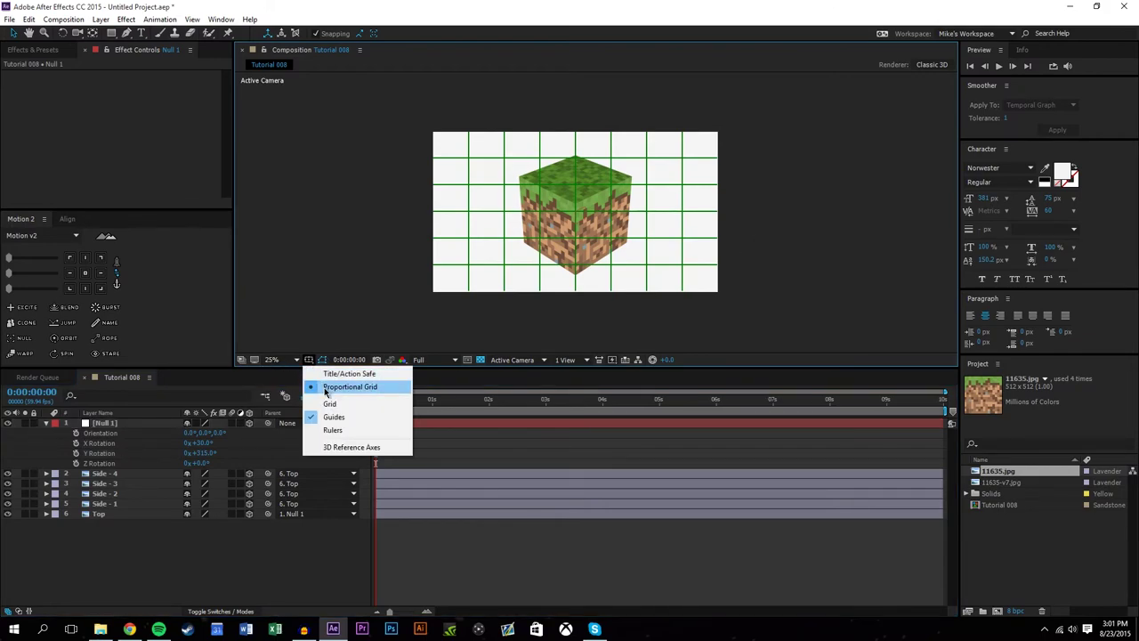
click(342, 385)
key(period)
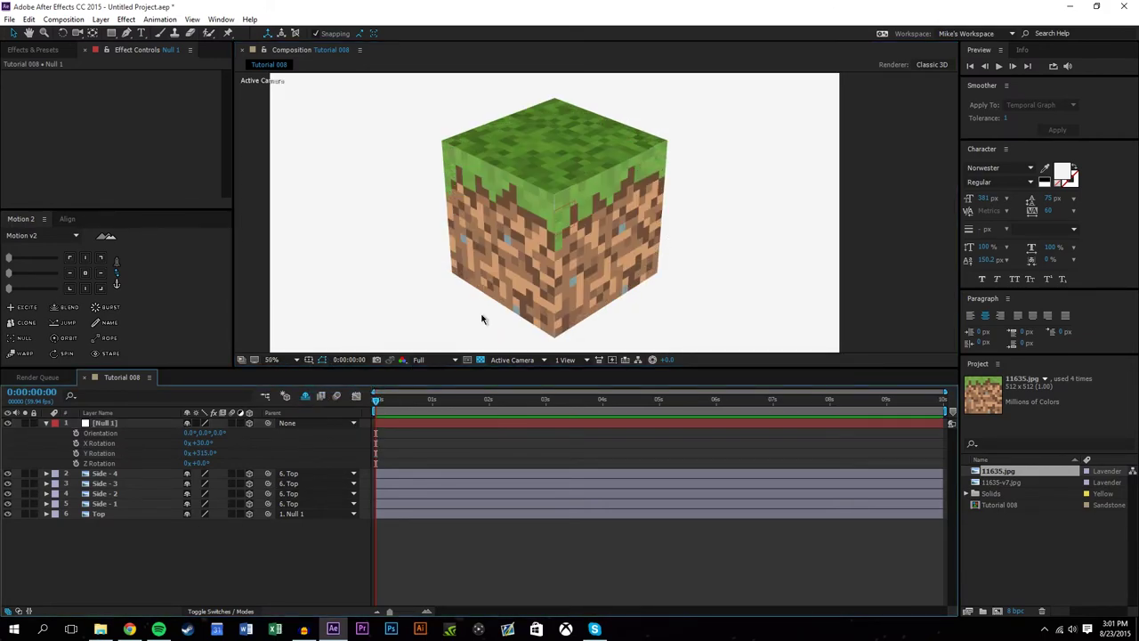
Set Null 1's X Rotation to 20° and keyframe its Y Rotation from 315° at the start to a higher angle at the composition's end
mouse_move(201, 442)
mouse_down()
mouse_move(187, 444)
mouse_move(197, 447)
mouse_up()
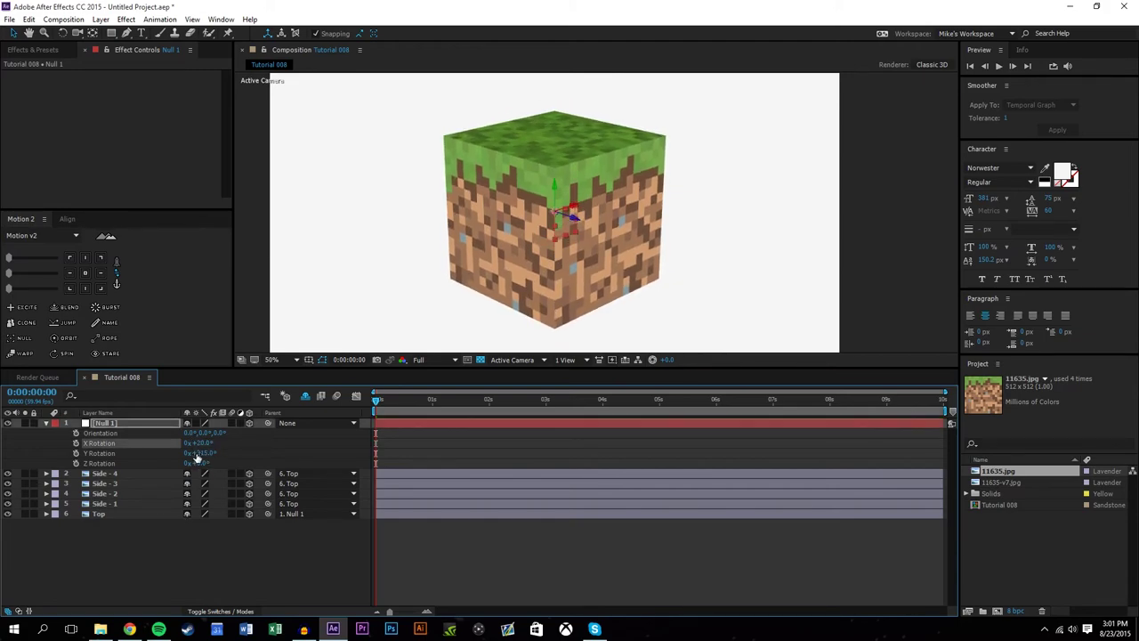
click(178, 467)
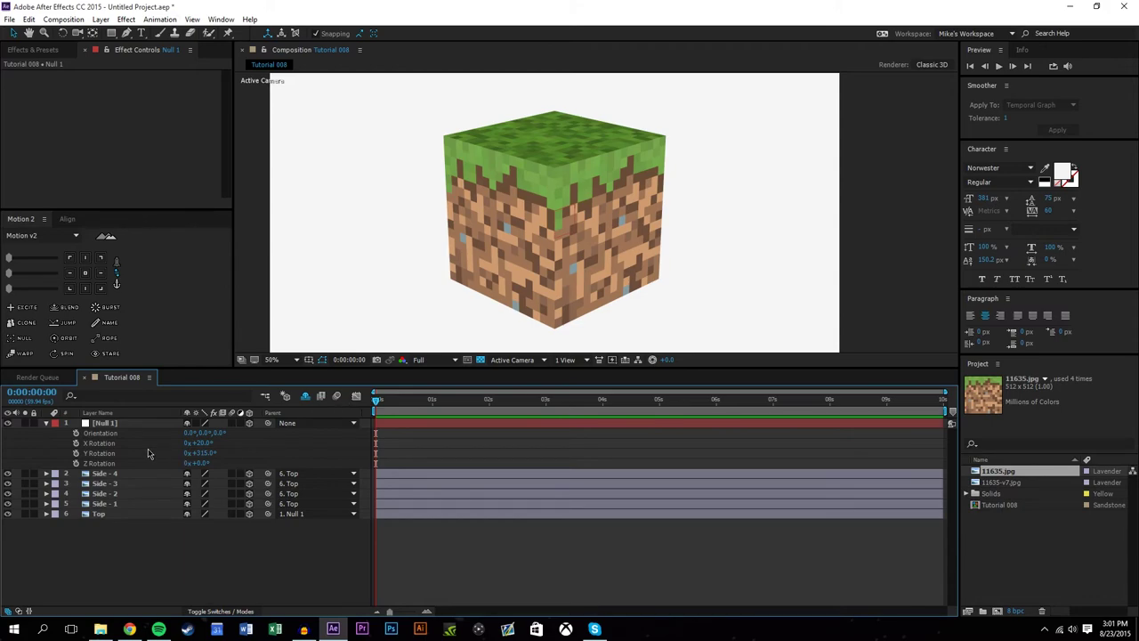
click(76, 453)
drag(377, 401, 1070, 408)
drag(205, 453, 267, 375)
Play a preview of the spinning block animation, and stop it
click(998, 67)
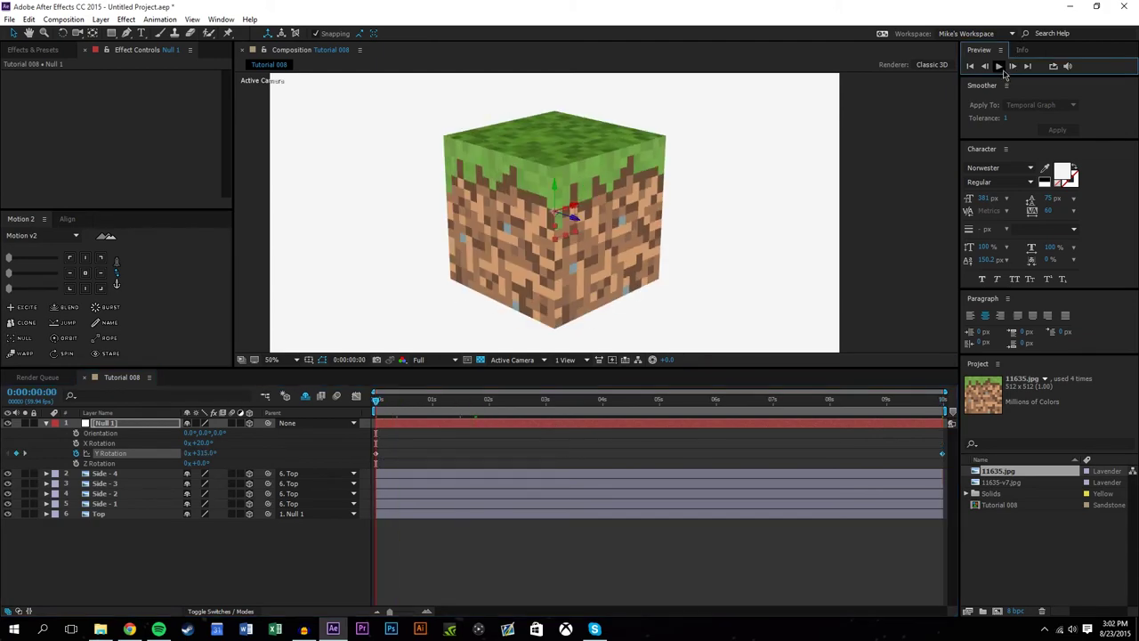
scroll(848, 305, down, 2)
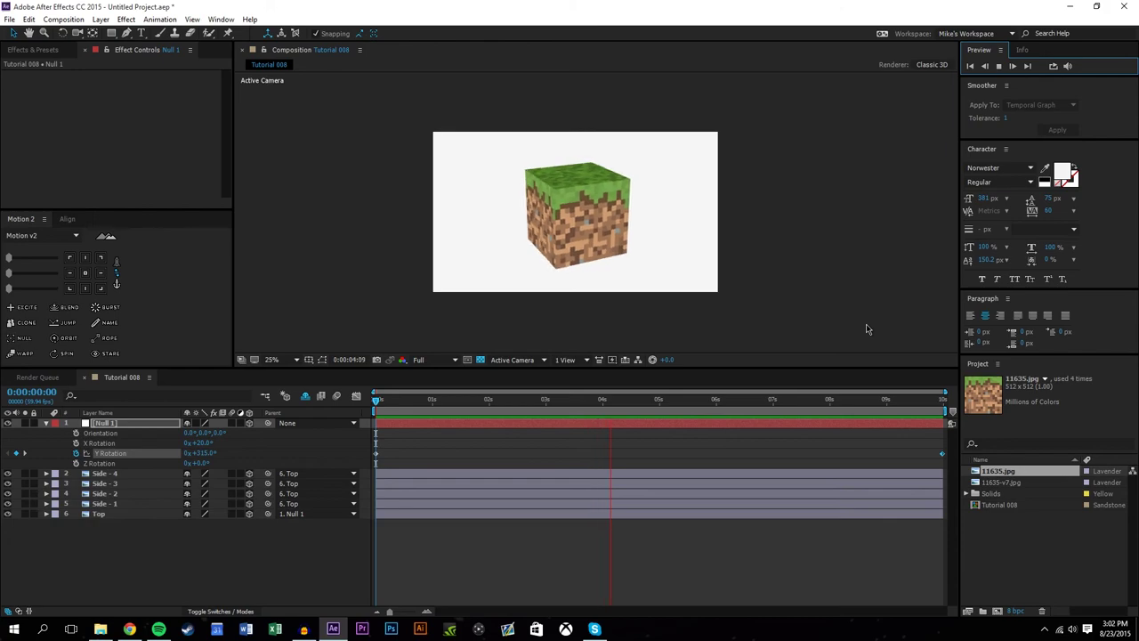
key(space)
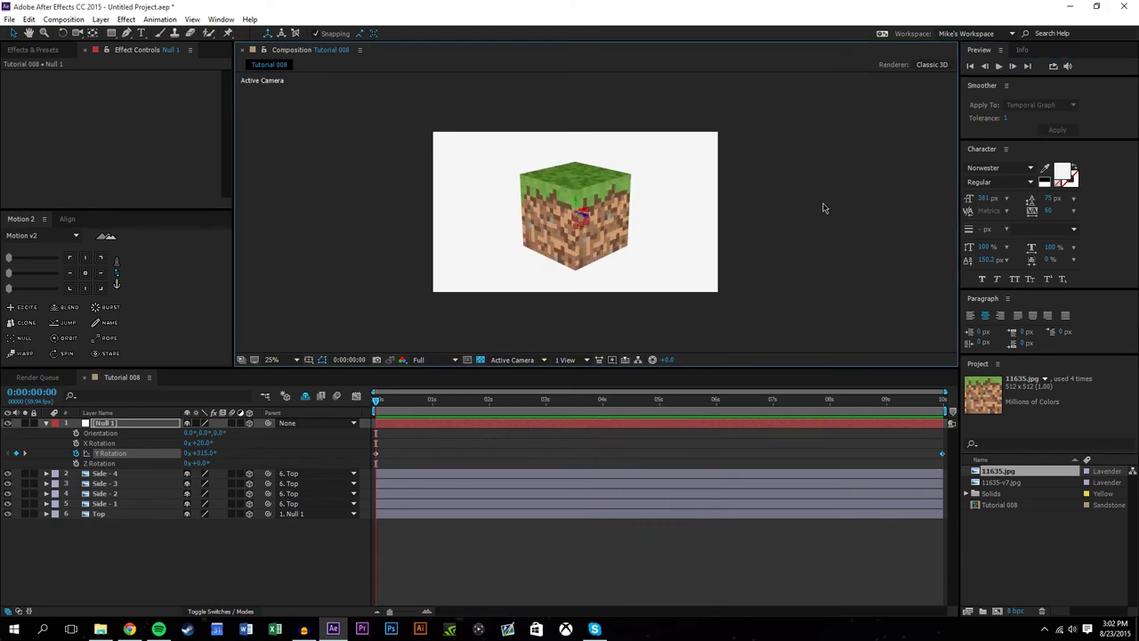
Enlarge the composition view and scrub the timeline to 0:00:07:22 to inspect the block's rotation
drag(376, 404, 427, 401)
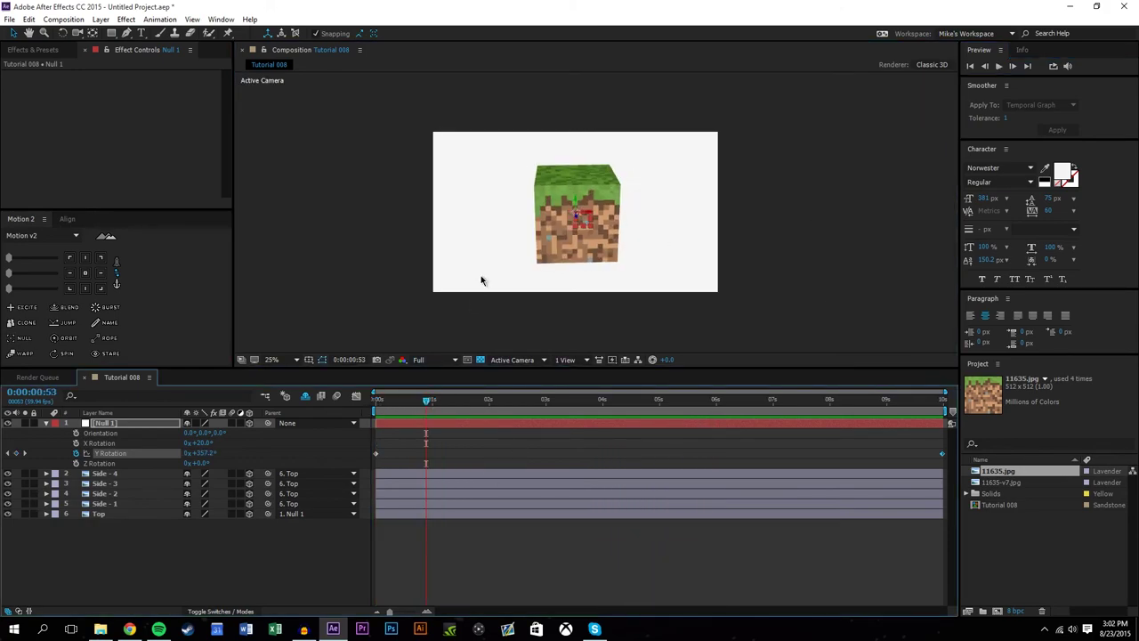
scroll(478, 285, up, 1)
drag(525, 377, 525, 463)
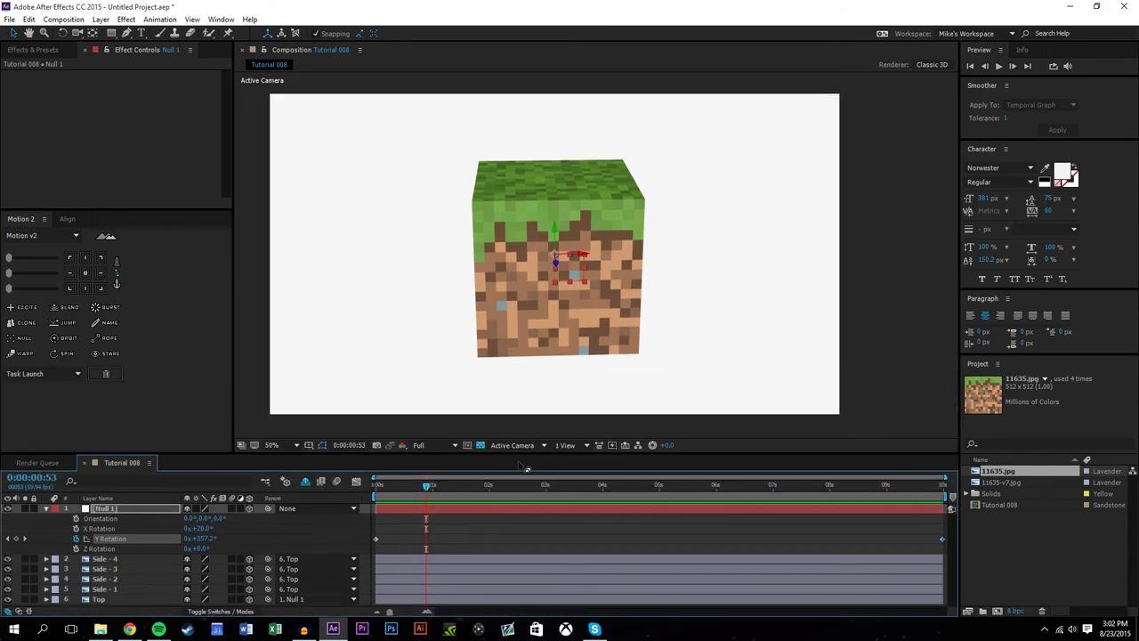
drag(439, 492, 794, 486)
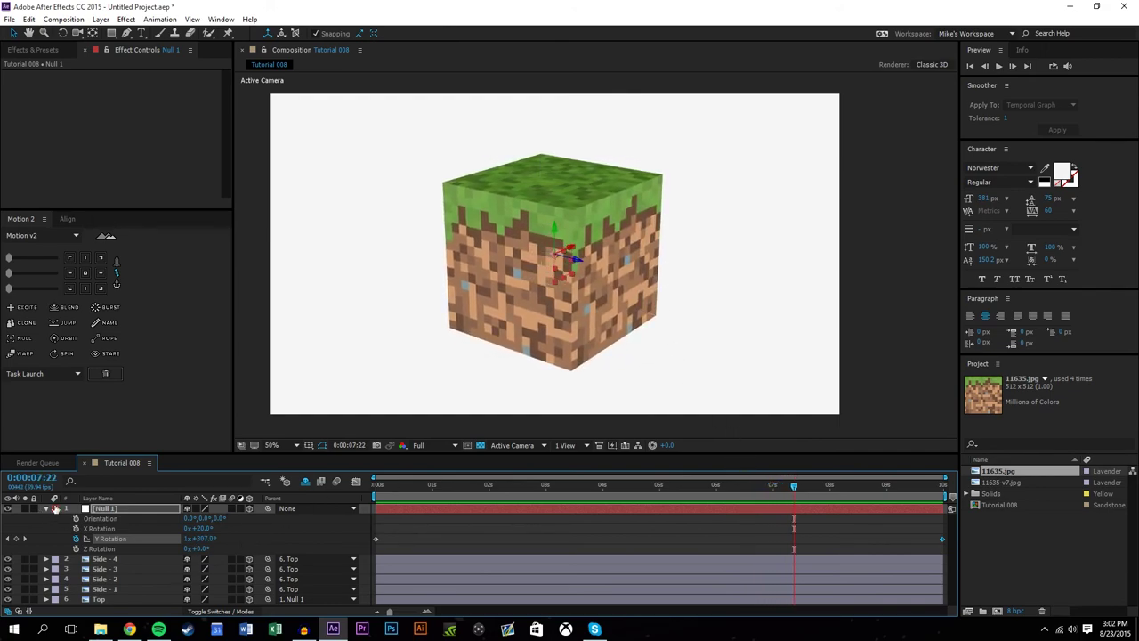
Collapse Null 1's properties, deselect the layer, and return the current time to 0:00:00:00
click(46, 509)
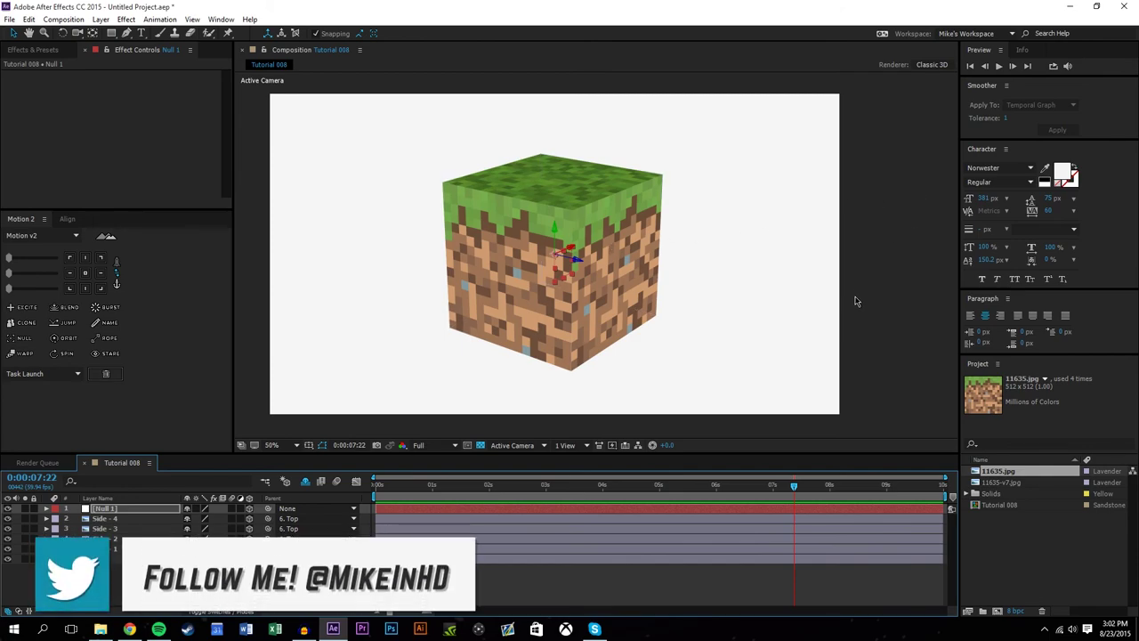
click(948, 304)
drag(578, 488, 287, 521)
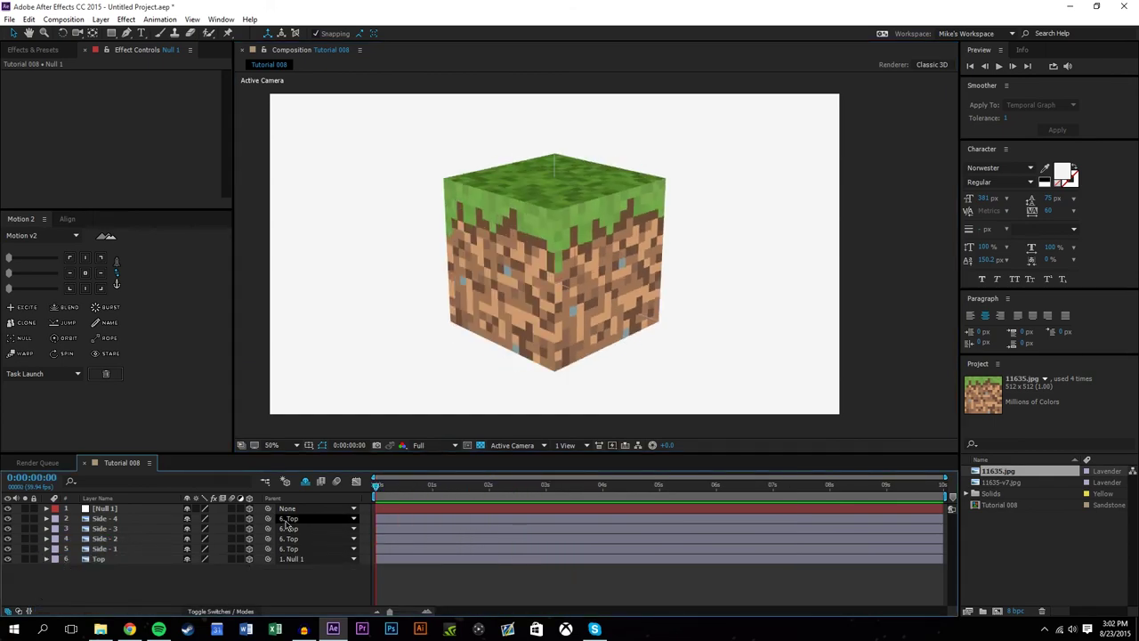
click(63, 19)
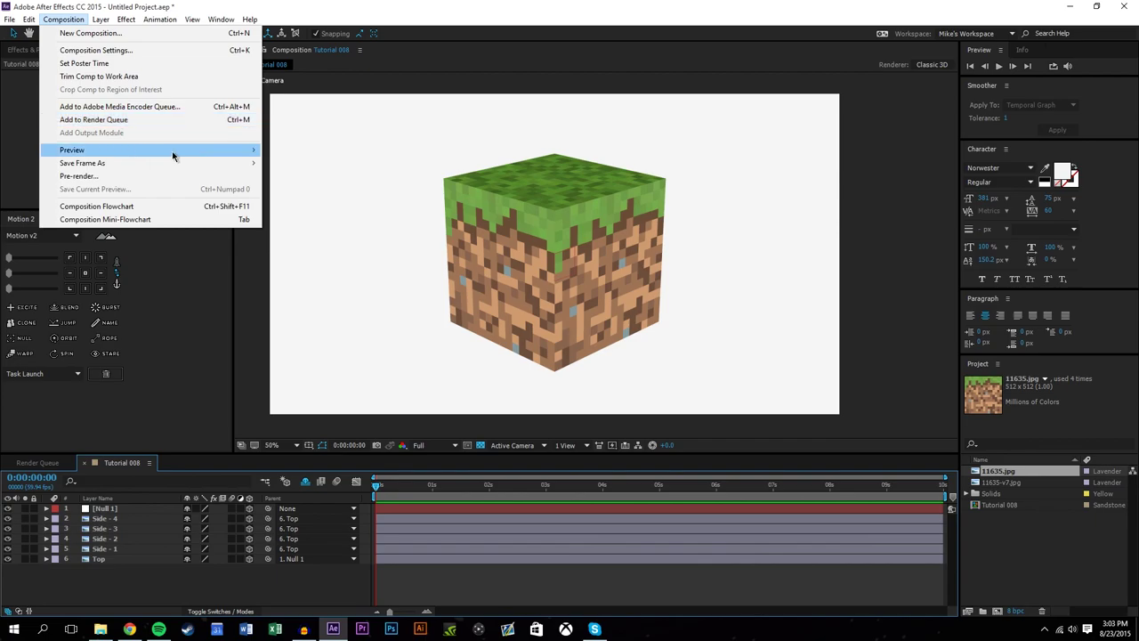
mouse_move(216, 18)
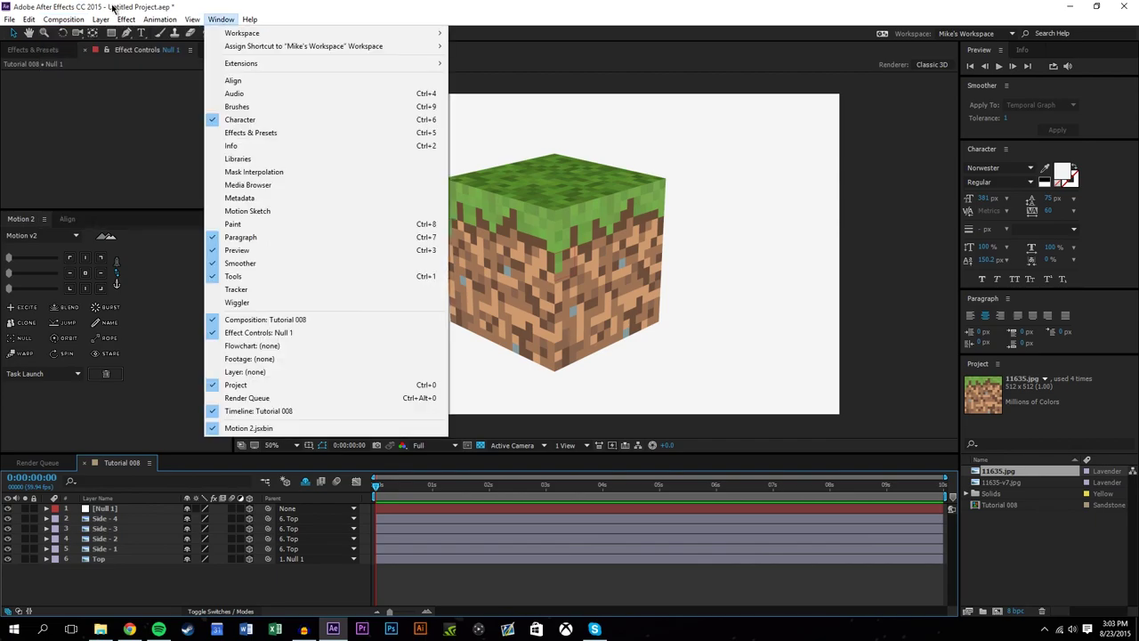